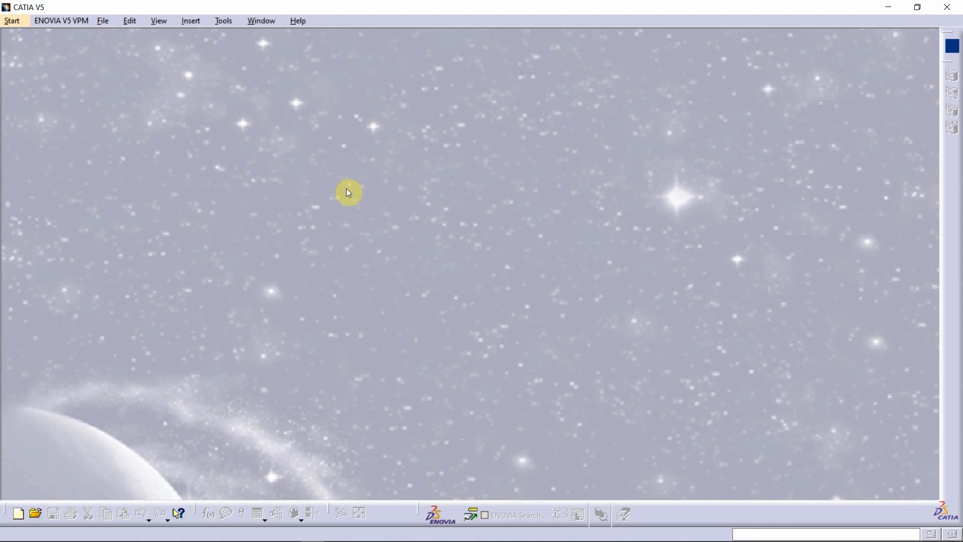
Create a new product in the Assembly Design workbench and close the floating ENOVIA V5 VPM Navigator and Penetration toolbars
{"action": "left_click", "coordinate": [11, 20]}
{"action": "mouse_move", "coordinate": [50, 48]}
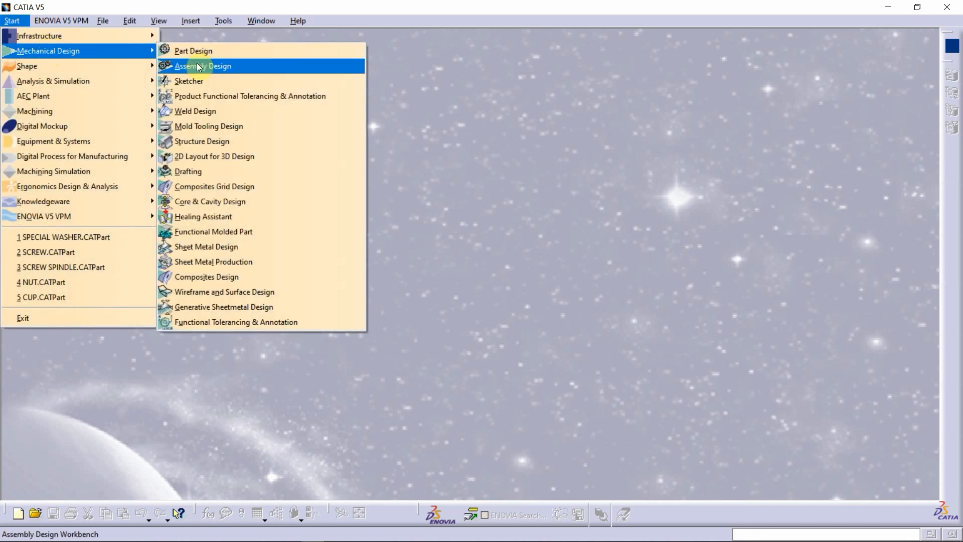
{"action": "left_click", "coordinate": [211, 65]}
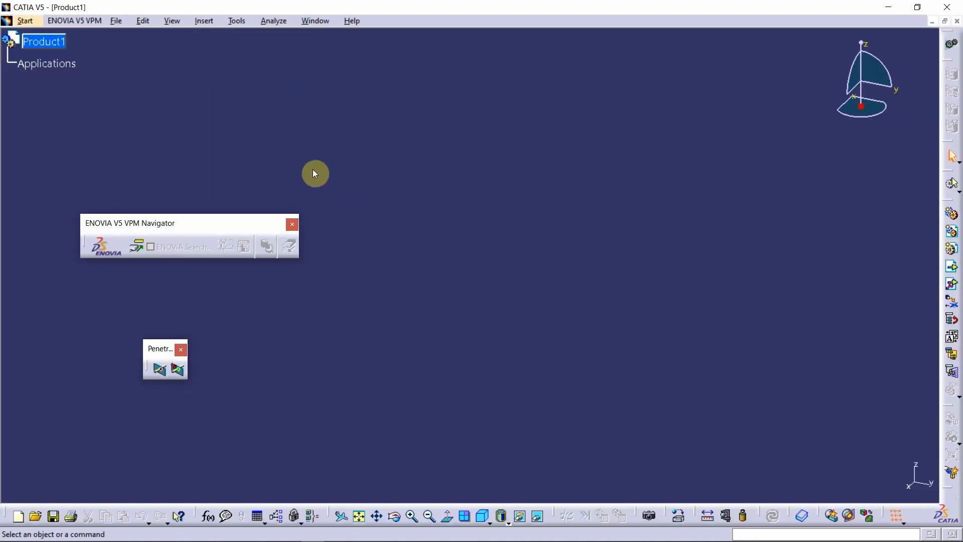
{"action": "left_click", "coordinate": [293, 224]}
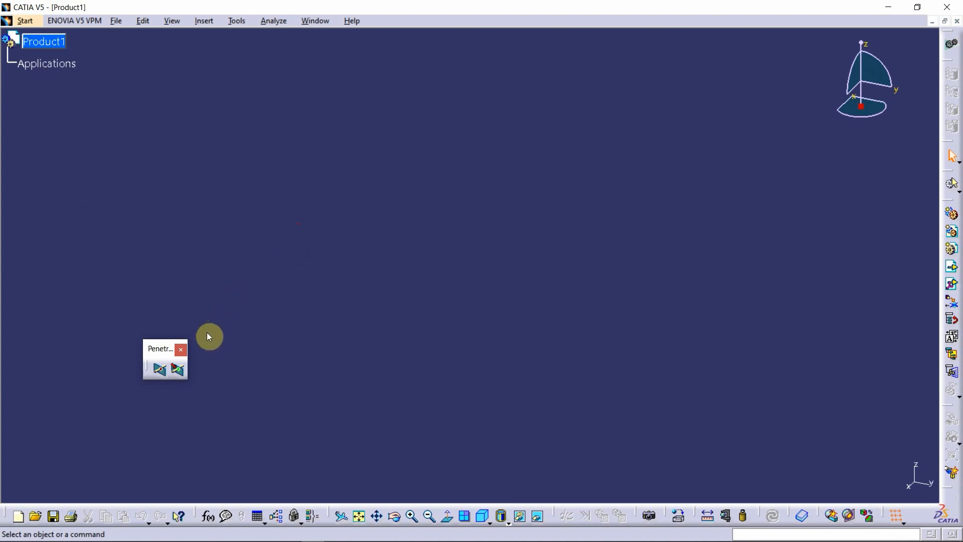
{"action": "left_click", "coordinate": [181, 350]}
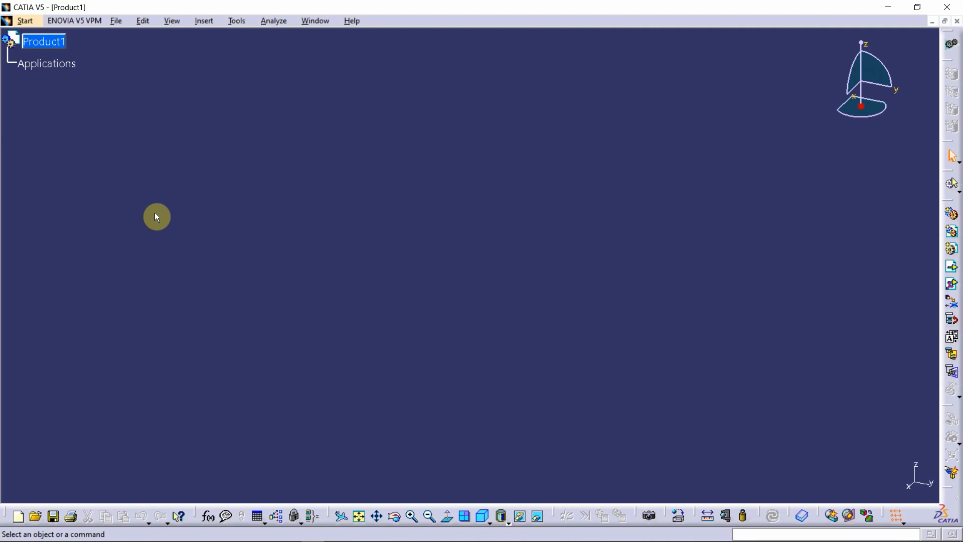
Insert a new part into Product1, expand its node in the tree and select the part inside it
{"action": "right_click", "coordinate": [52, 44]}
{"action": "mouse_move", "coordinate": [130, 251]}
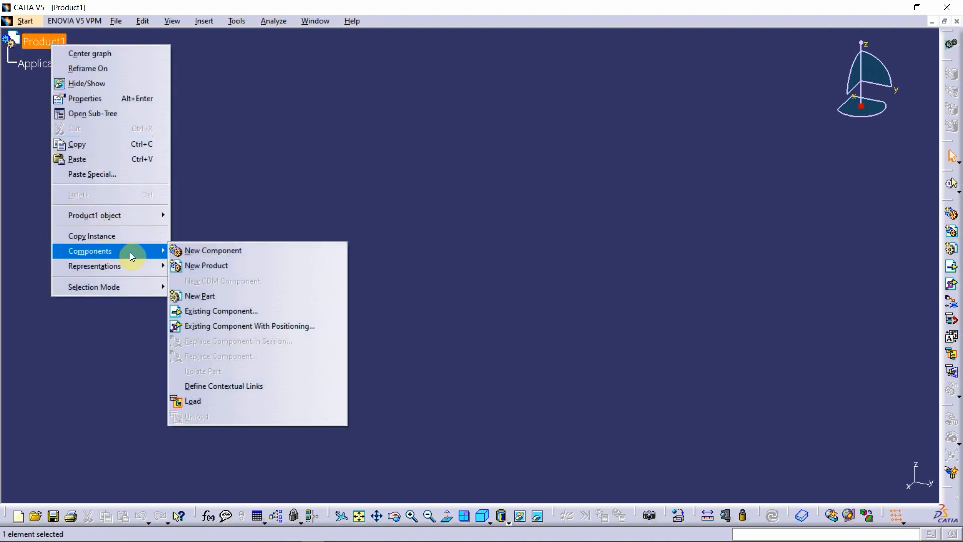
{"action": "left_click", "coordinate": [205, 295]}
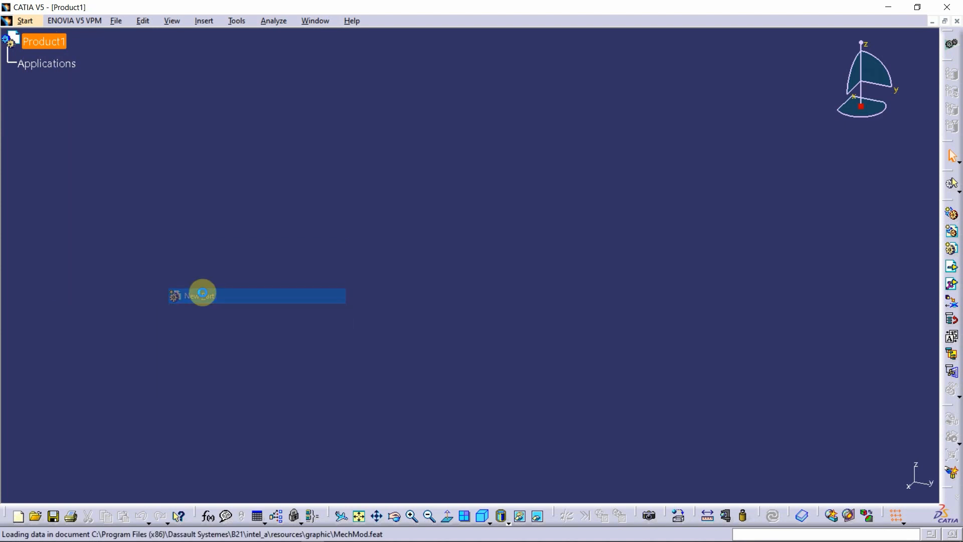
{"action": "left_click", "coordinate": [129, 142]}
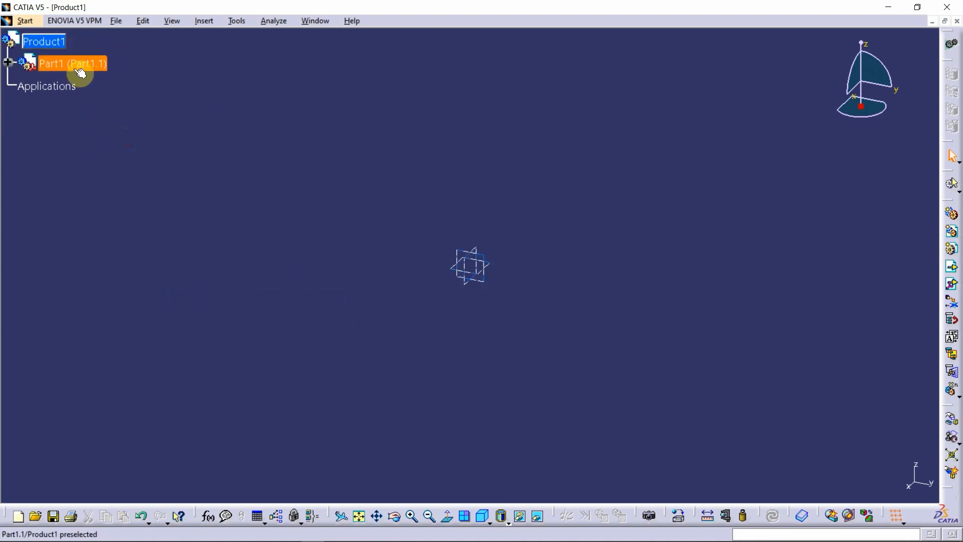
{"action": "left_click", "coordinate": [5, 62]}
{"action": "left_click", "coordinate": [66, 86]}
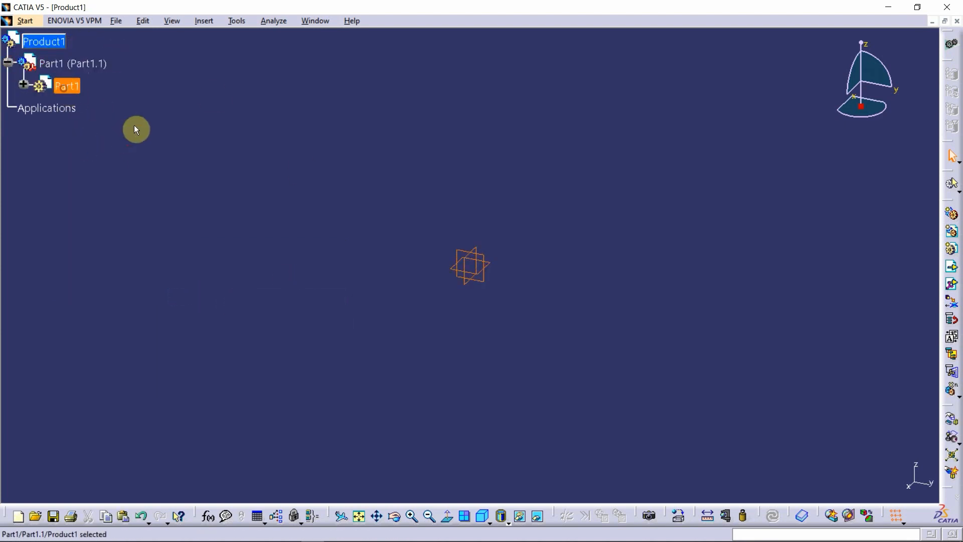
Open the new part in the Part Design workbench and select its reference planes
{"action": "left_click", "coordinate": [26, 21]}
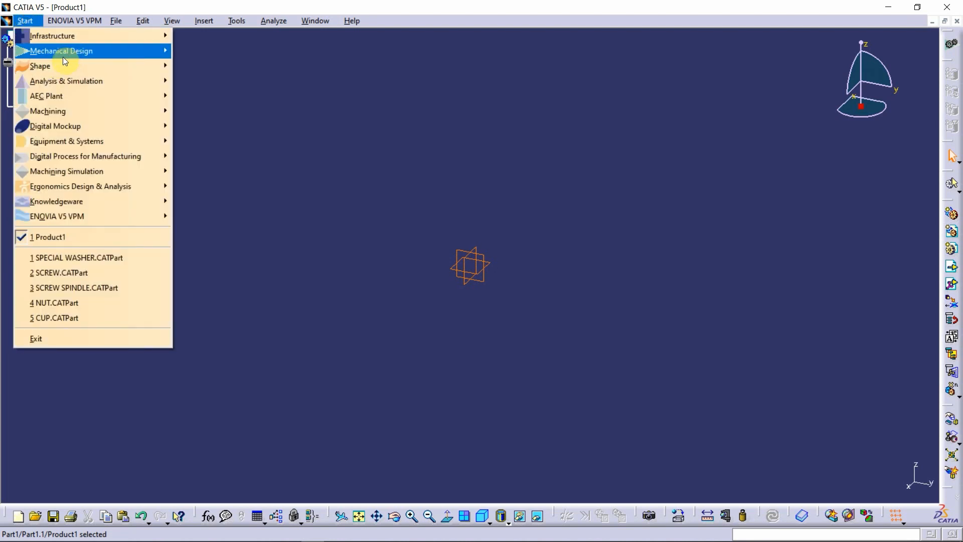
{"action": "mouse_move", "coordinate": [111, 52]}
{"action": "left_click", "coordinate": [240, 56]}
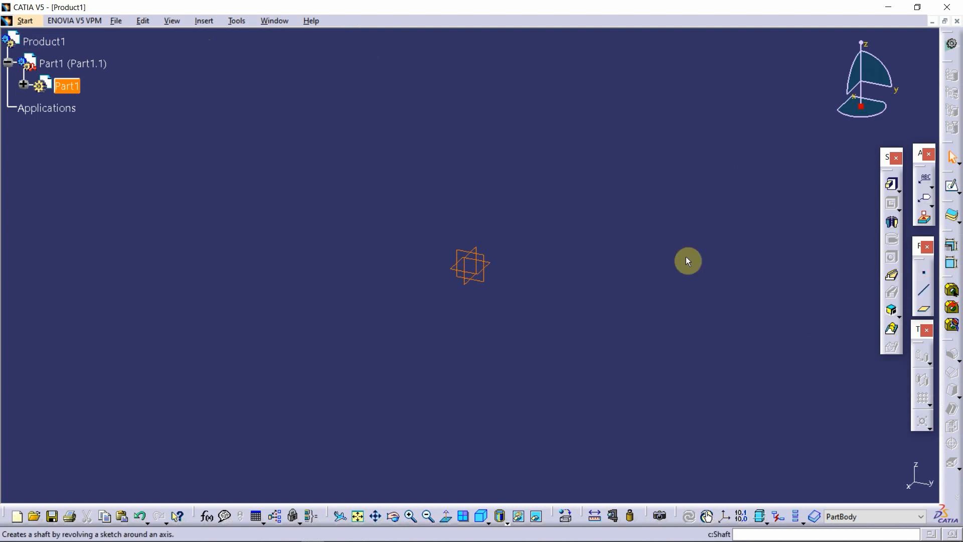
{"action": "left_click", "coordinate": [677, 277]}
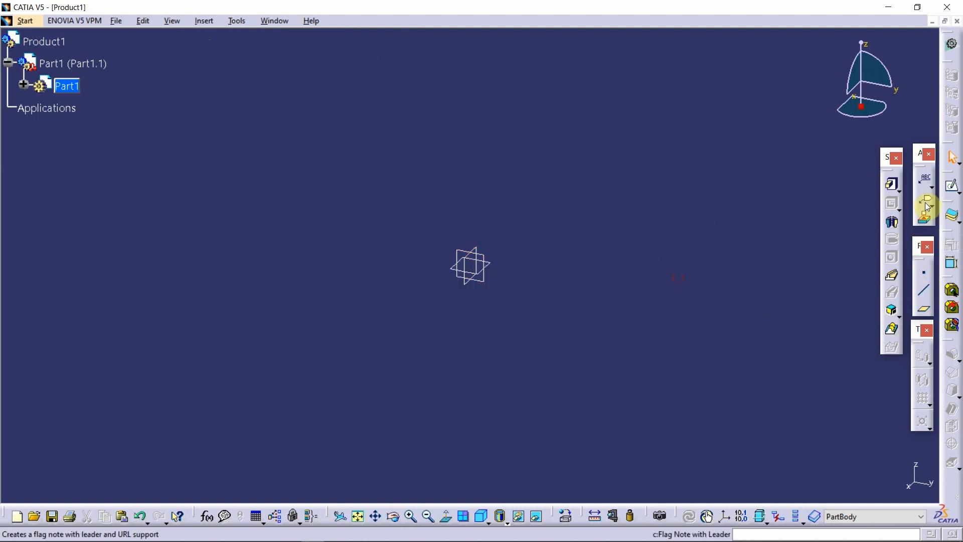
{"action": "left_click", "coordinate": [457, 253]}
{"action": "left_click", "coordinate": [951, 185]}
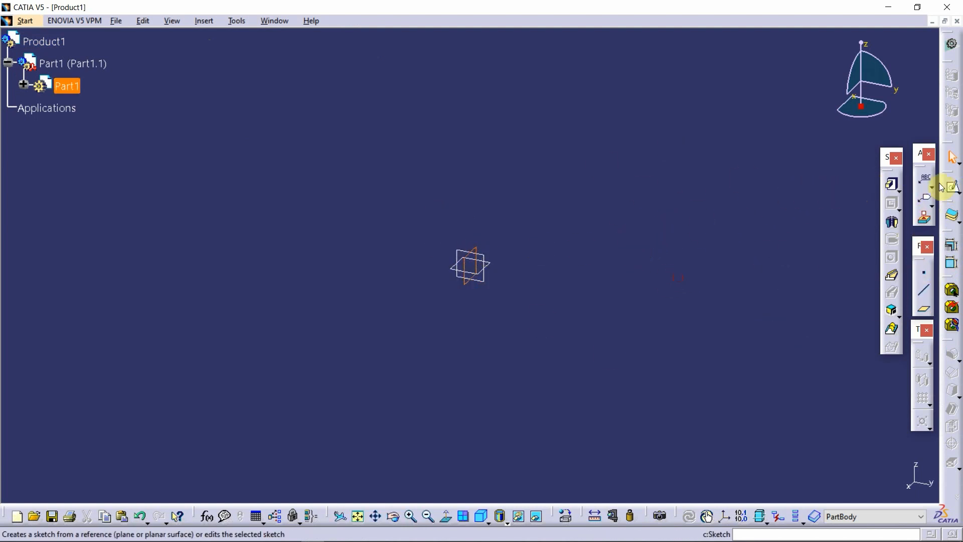
{"action": "left_click_drag", "start_coordinate": [409, 208], "coordinate": [549, 335]}
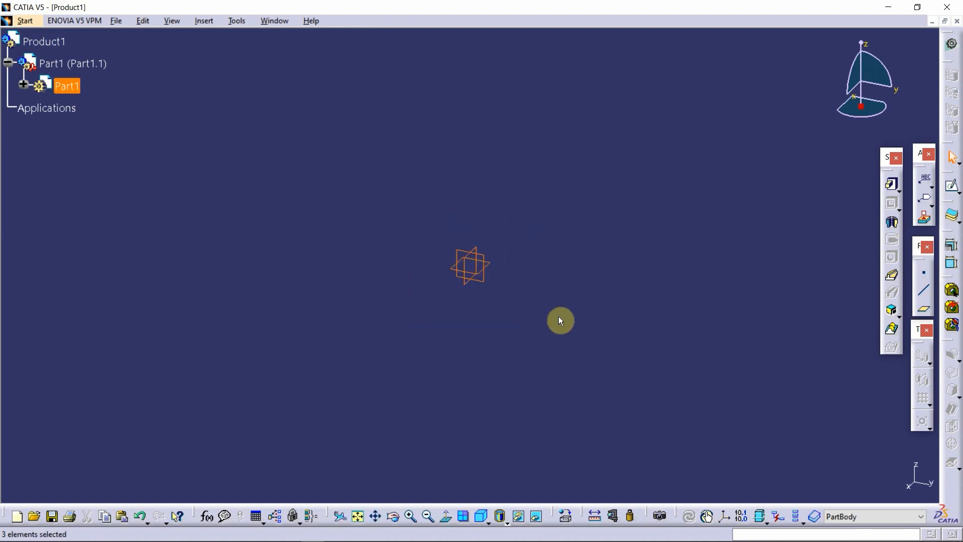
{"action": "left_click", "coordinate": [560, 310]}
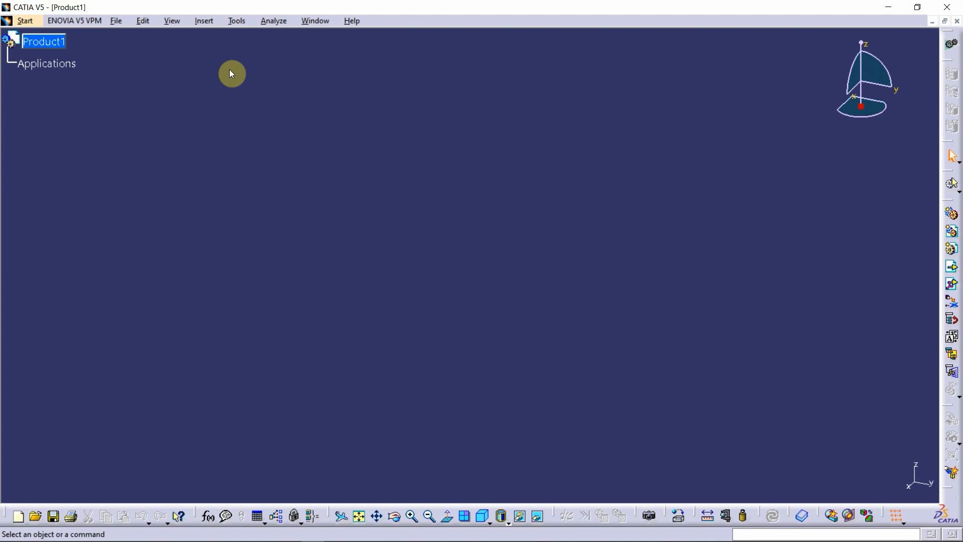
Insert the existing BODY part from the assembly folder on the Desktop into Product1
{"action": "right_click", "coordinate": [51, 43]}
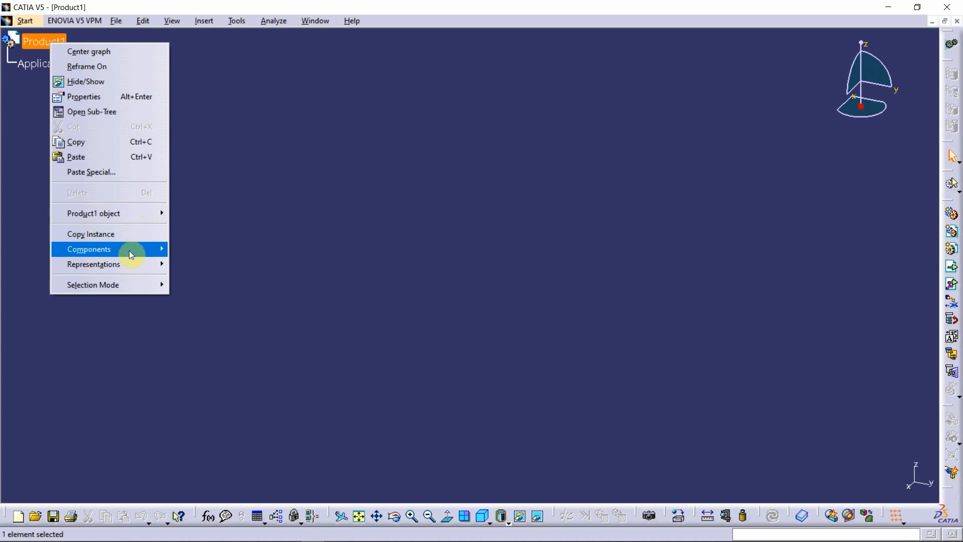
{"action": "mouse_move", "coordinate": [129, 251]}
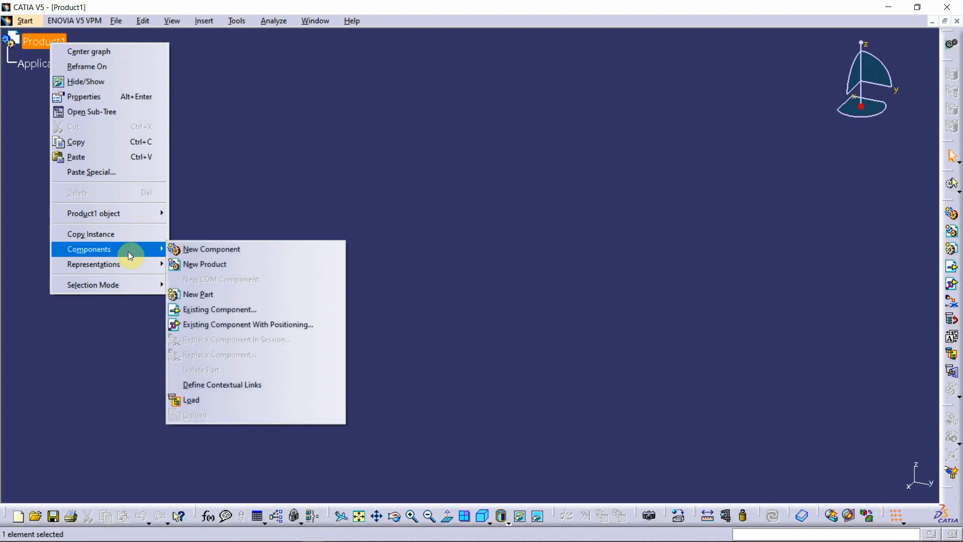
{"action": "left_click", "coordinate": [246, 310]}
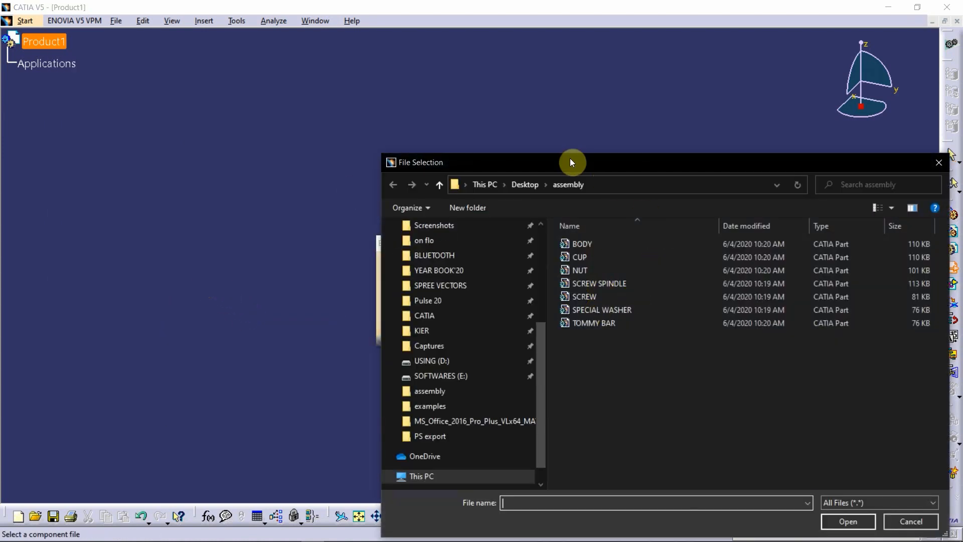
{"action": "left_click_drag", "start_coordinate": [573, 162], "coordinate": [456, 88]}
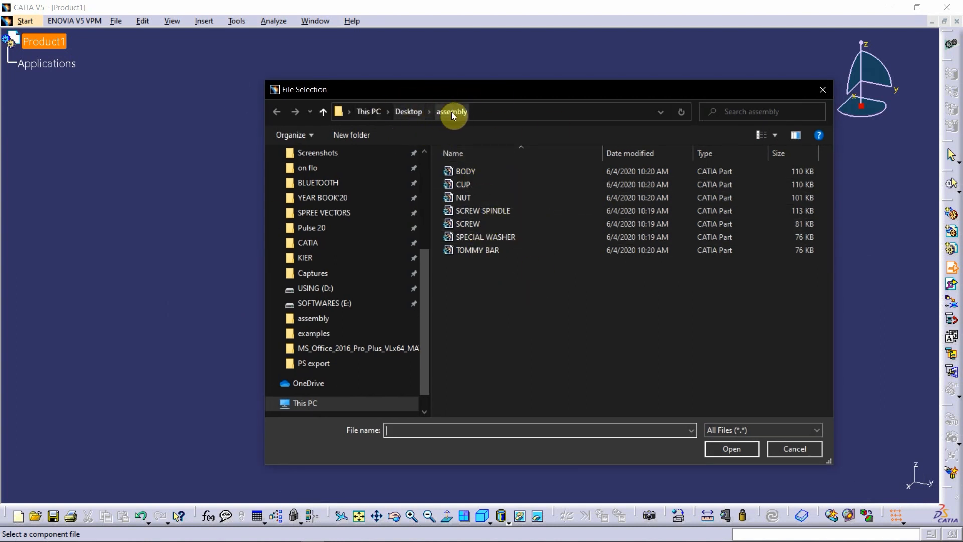
{"action": "left_click_drag", "start_coordinate": [501, 296], "coordinate": [473, 170]}
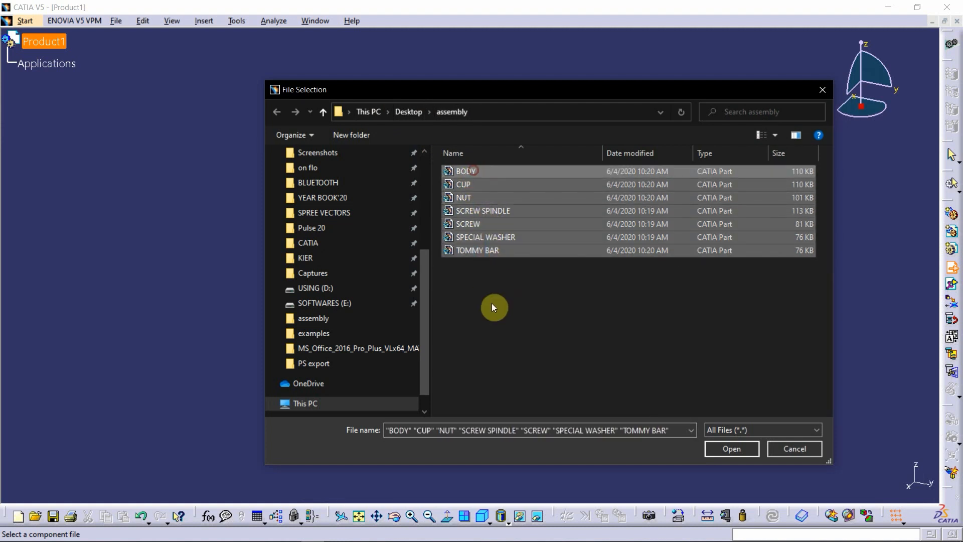
{"action": "left_click", "coordinate": [492, 317]}
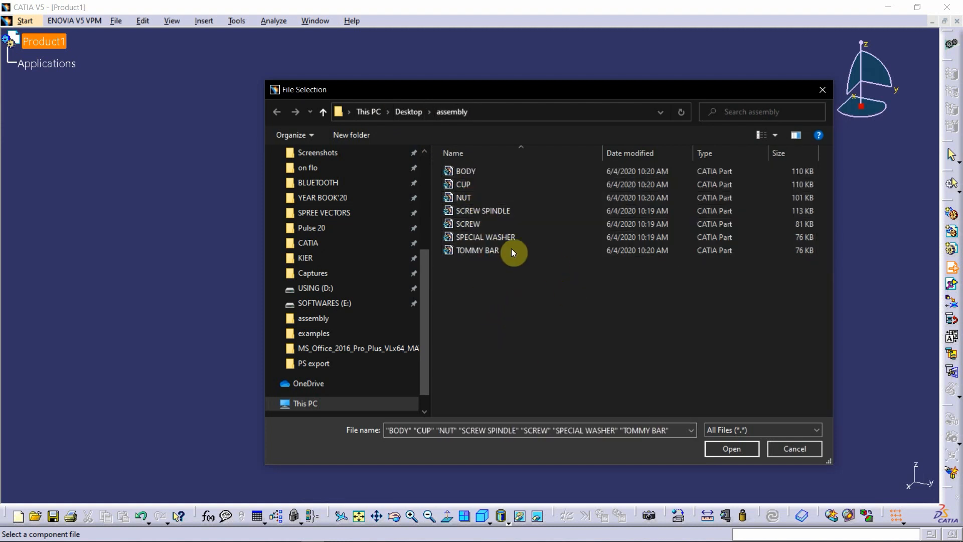
{"action": "left_click", "coordinate": [470, 170]}
{"action": "left_click", "coordinate": [739, 447]}
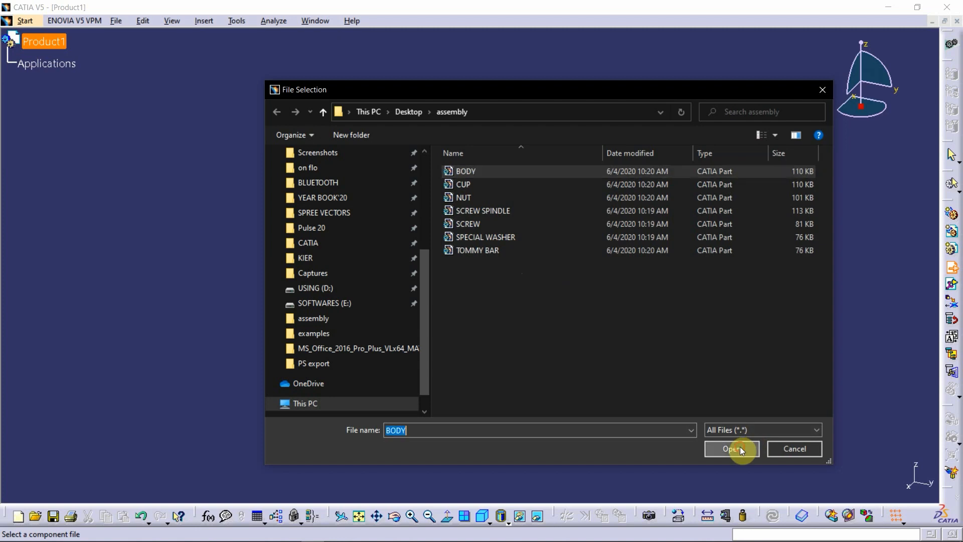
{"action": "left_click", "coordinate": [731, 448]}
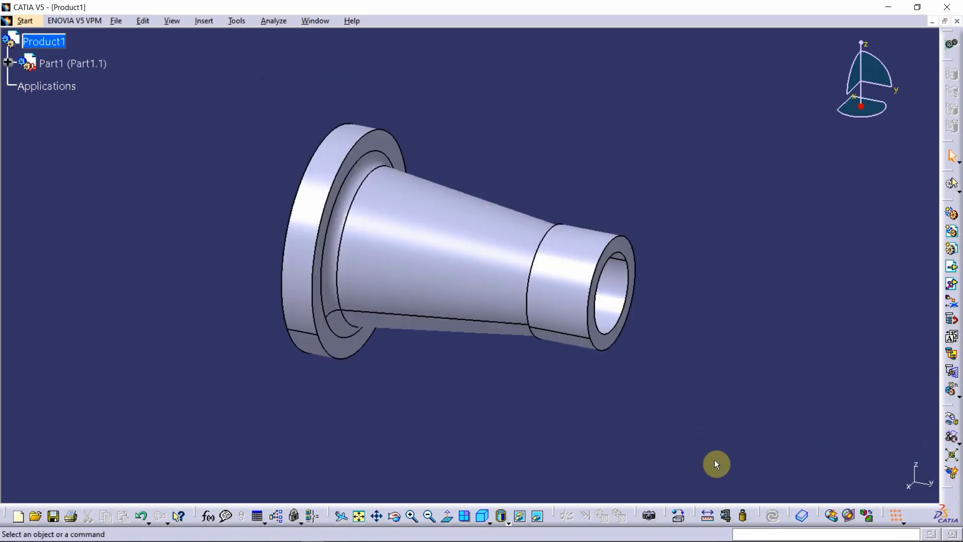
{"action": "left_click", "coordinate": [431, 253]}
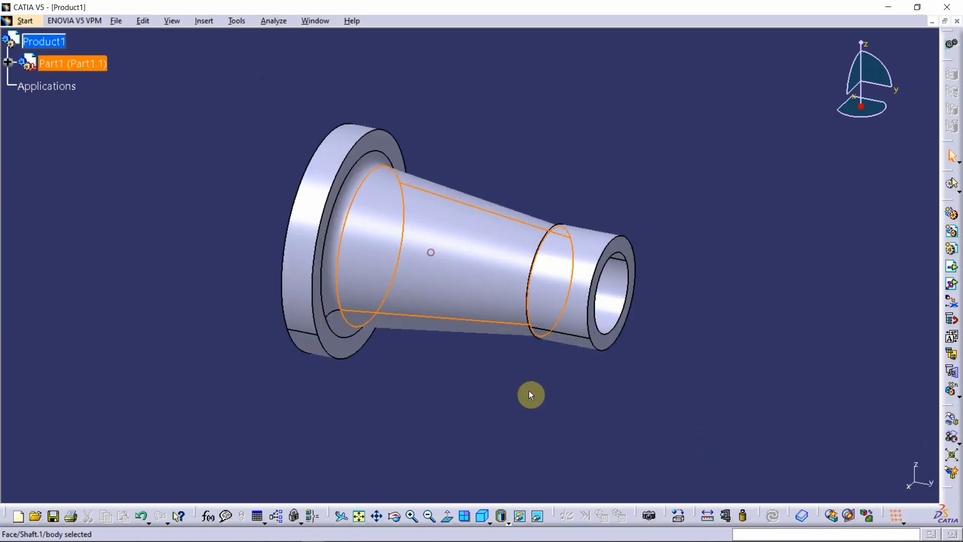
{"action": "left_click", "coordinate": [529, 391]}
{"action": "middle_click_drag", "start_coordinate": [504, 342], "coordinate": [415, 271]}
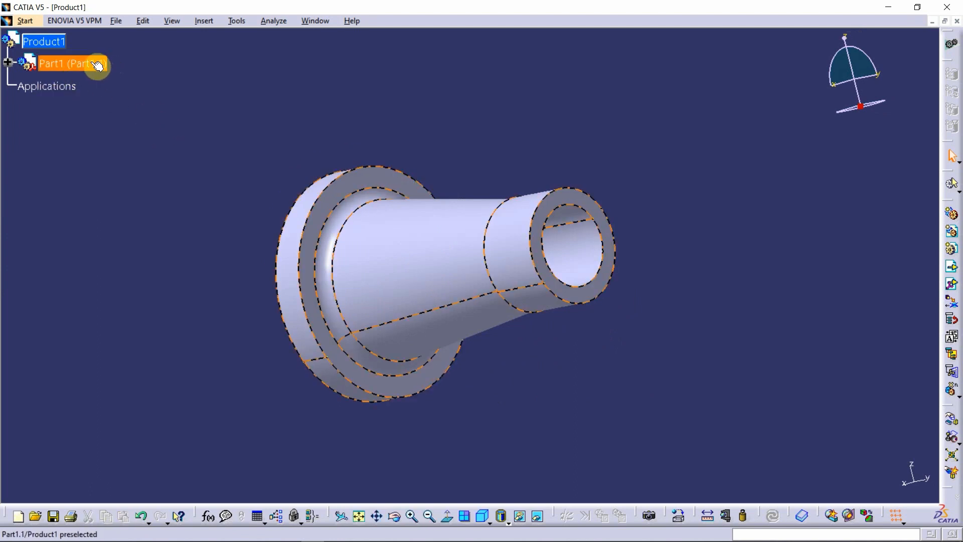
{"action": "middle_click_drag", "start_coordinate": [294, 173], "coordinate": [311, 191]}
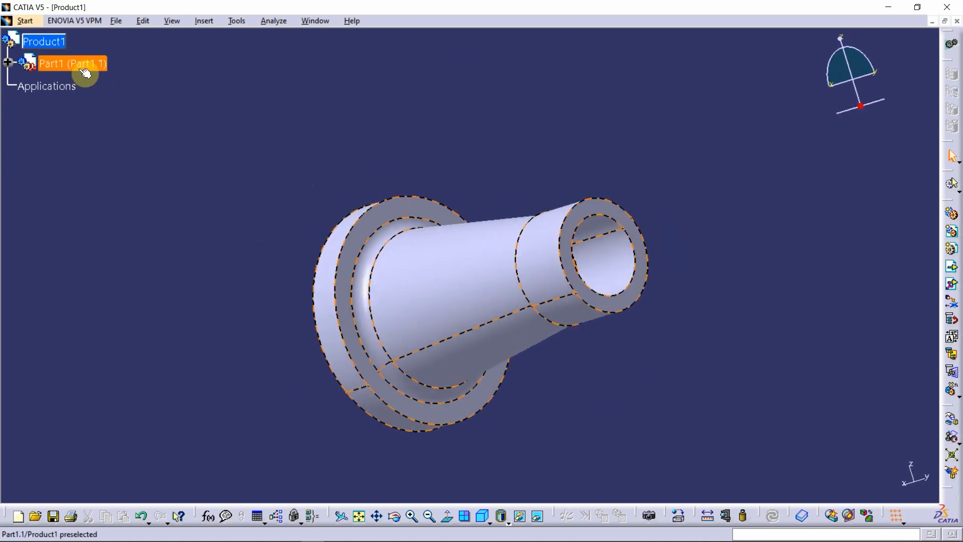
{"action": "left_click", "coordinate": [85, 65]}
{"action": "left_click", "coordinate": [169, 164]}
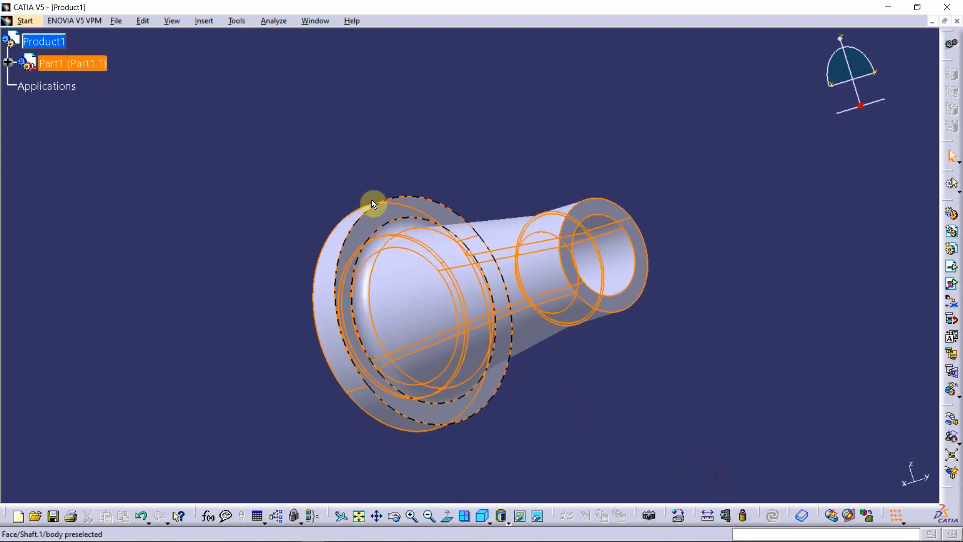
Set the inserted BODY part's instance name to body and its part number to 1 in its properties
{"action": "right_click", "coordinate": [73, 64]}
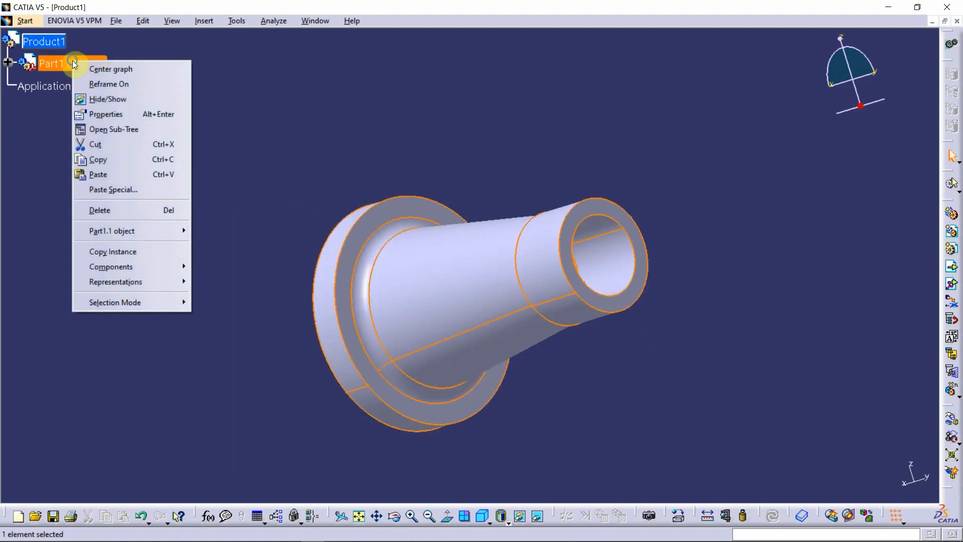
{"action": "left_click", "coordinate": [107, 114]}
{"action": "left_click_drag", "start_coordinate": [697, 134], "coordinate": [544, 156]}
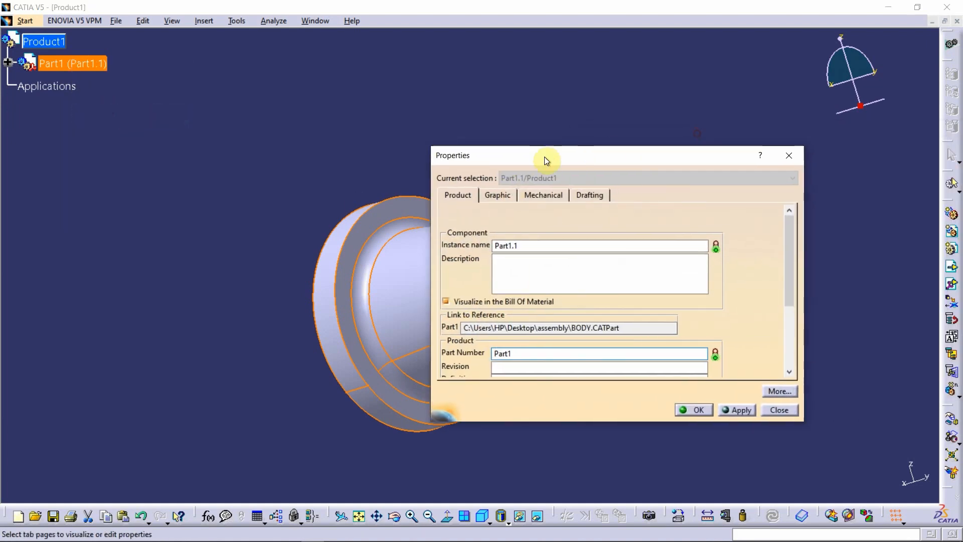
{"action": "double_click", "coordinate": [528, 244]}
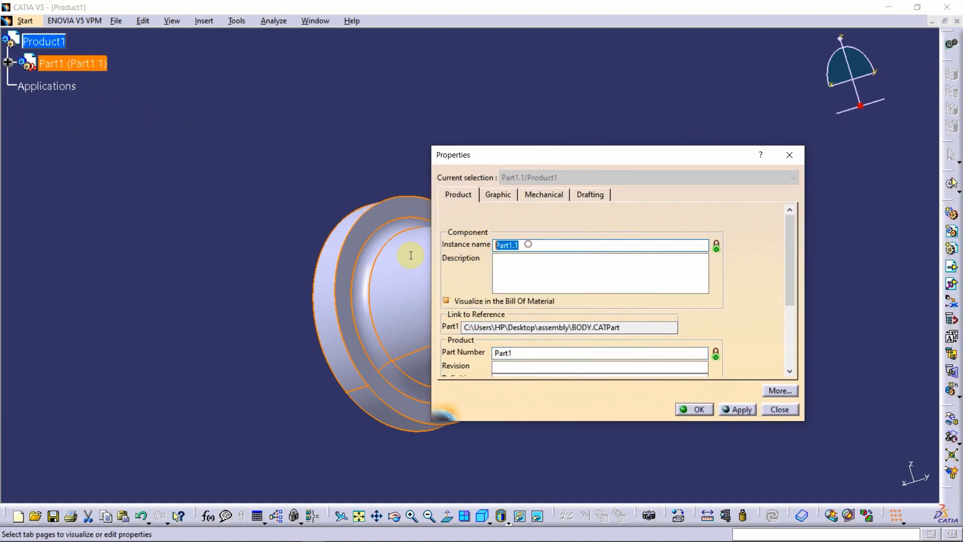
{"action": "type", "text": "body"}
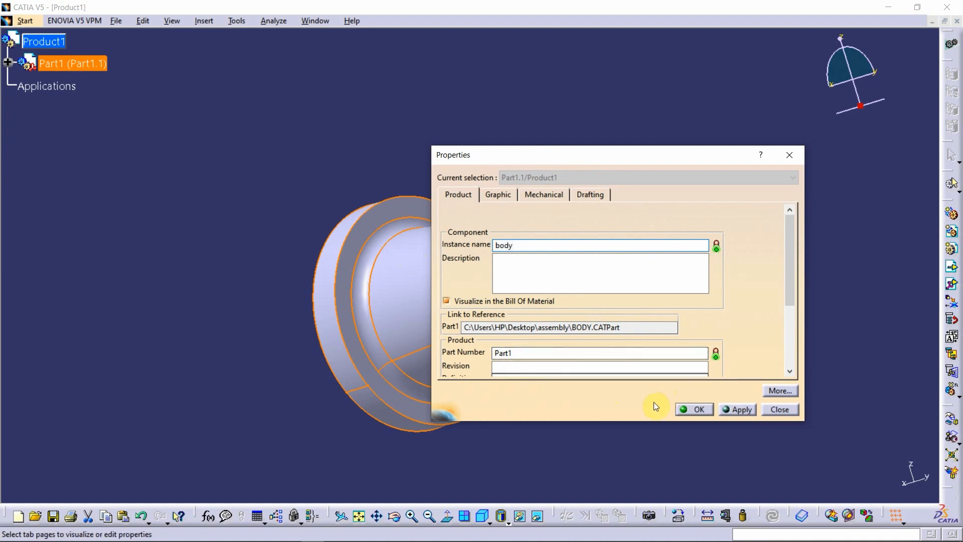
{"action": "left_click_drag", "start_coordinate": [643, 420], "coordinate": [638, 493]}
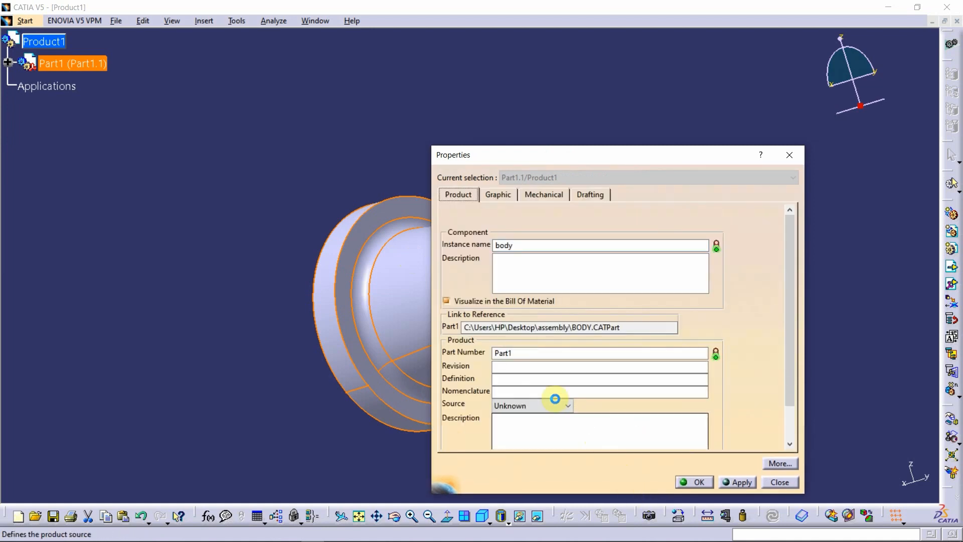
{"action": "double_click", "coordinate": [522, 353]}
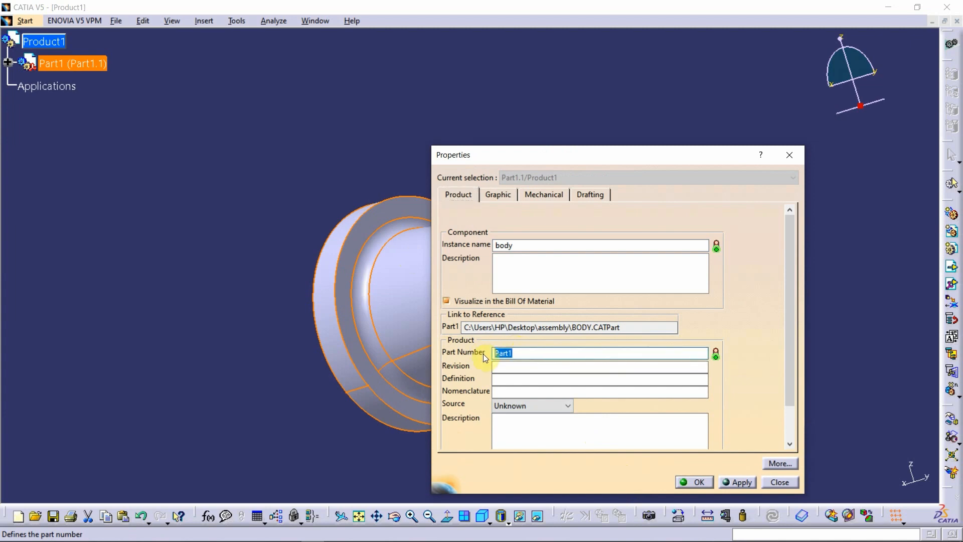
{"action": "type", "text": "1"}
{"action": "left_click", "coordinate": [700, 482]}
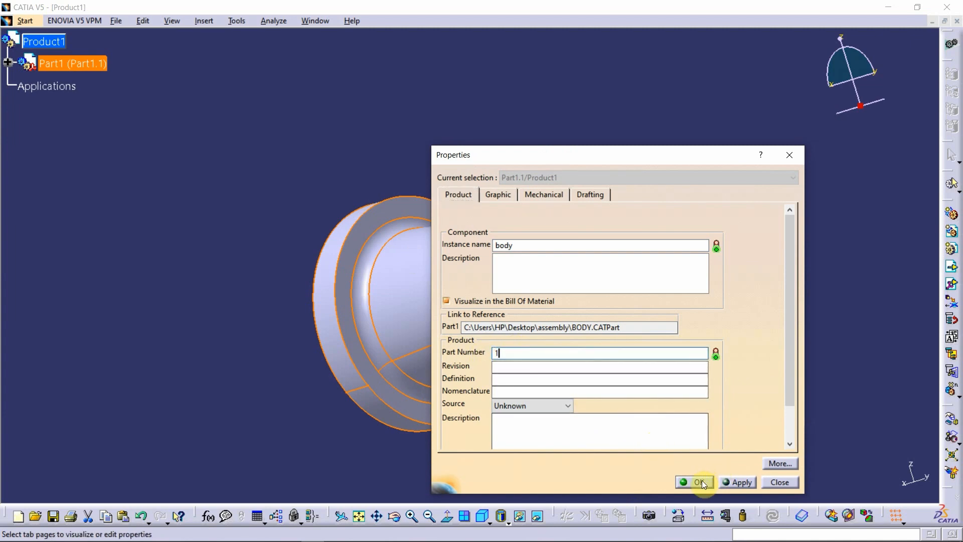
{"action": "left_click", "coordinate": [183, 238]}
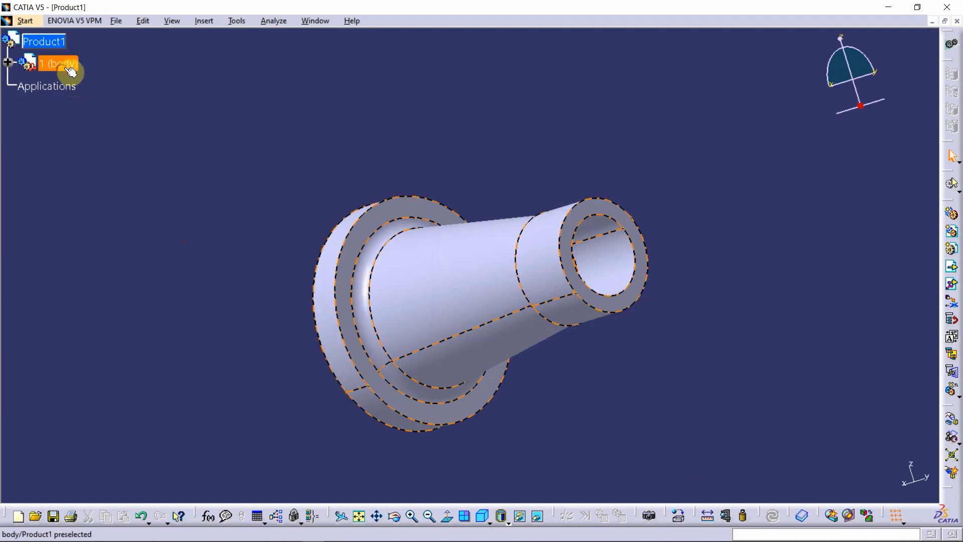
{"action": "left_click", "coordinate": [64, 67]}
{"action": "left_click", "coordinate": [630, 379]}
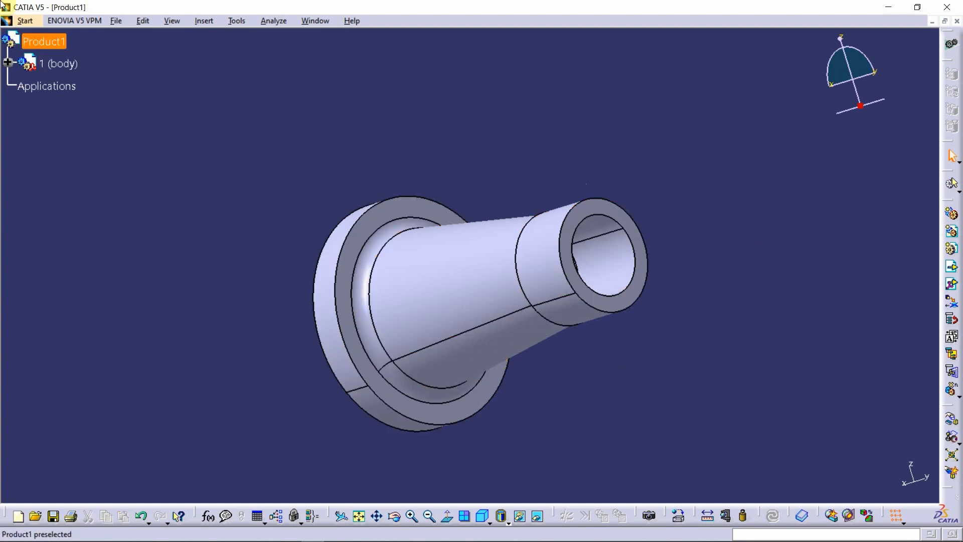
{"action": "left_click", "coordinate": [59, 64]}
{"action": "left_click", "coordinate": [253, 95]}
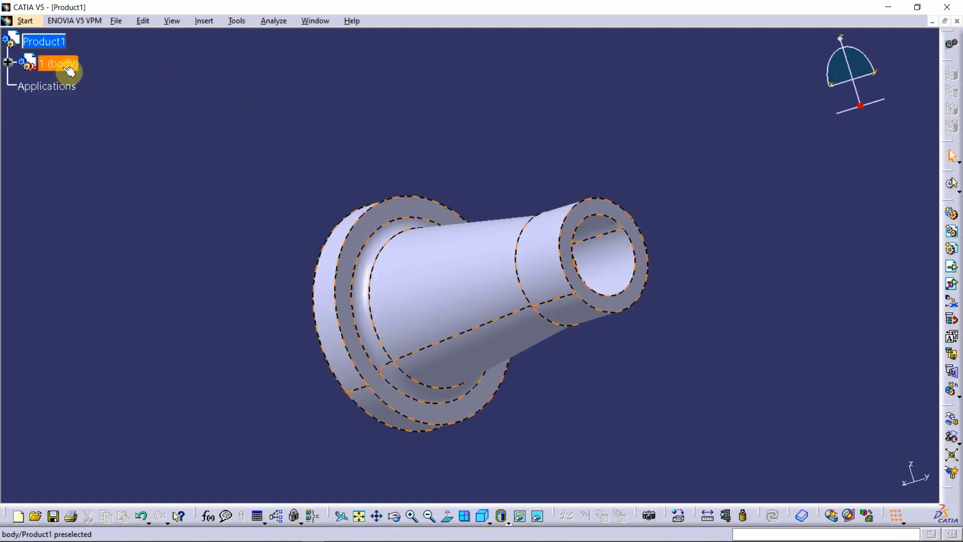
{"action": "left_click", "coordinate": [56, 64]}
{"action": "left_click", "coordinate": [171, 124]}
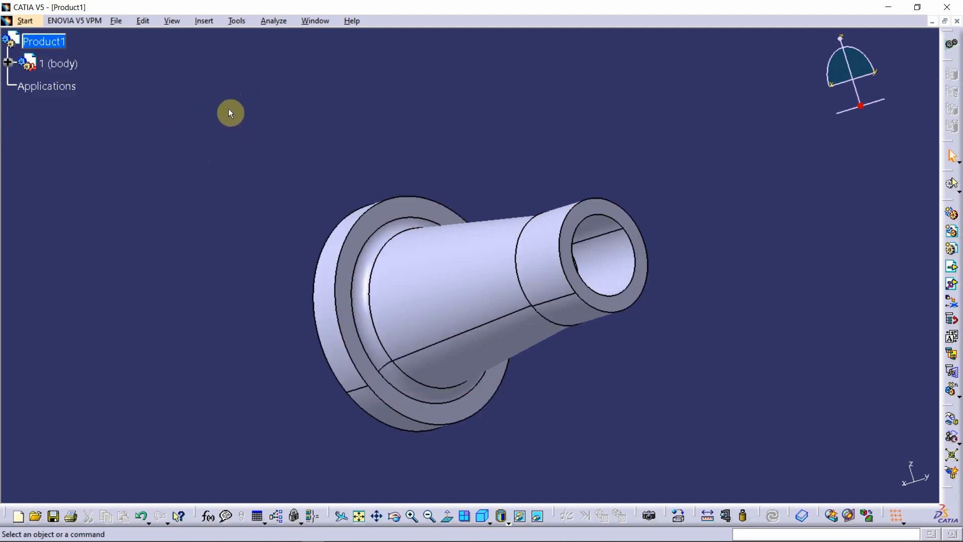
{"action": "left_click", "coordinate": [75, 64]}
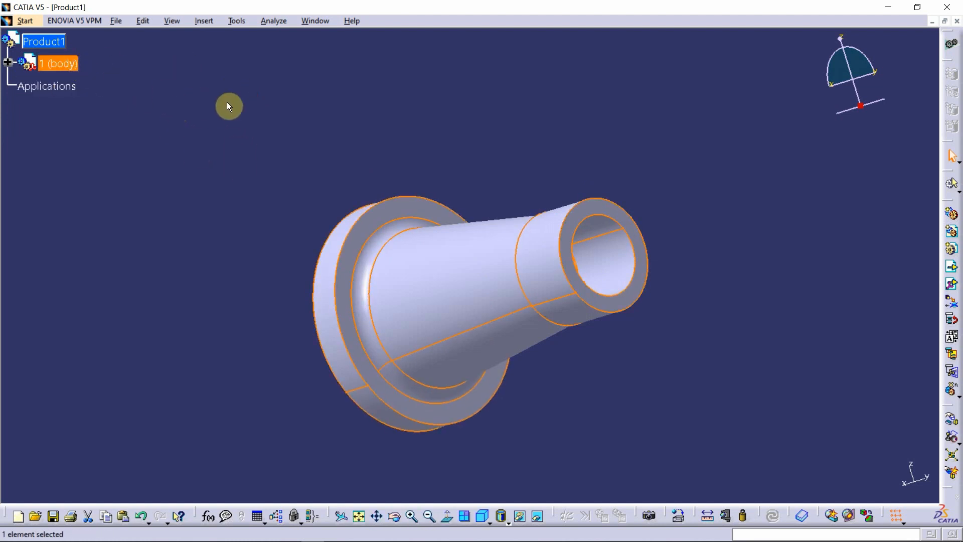
{"action": "left_click", "coordinate": [229, 104]}
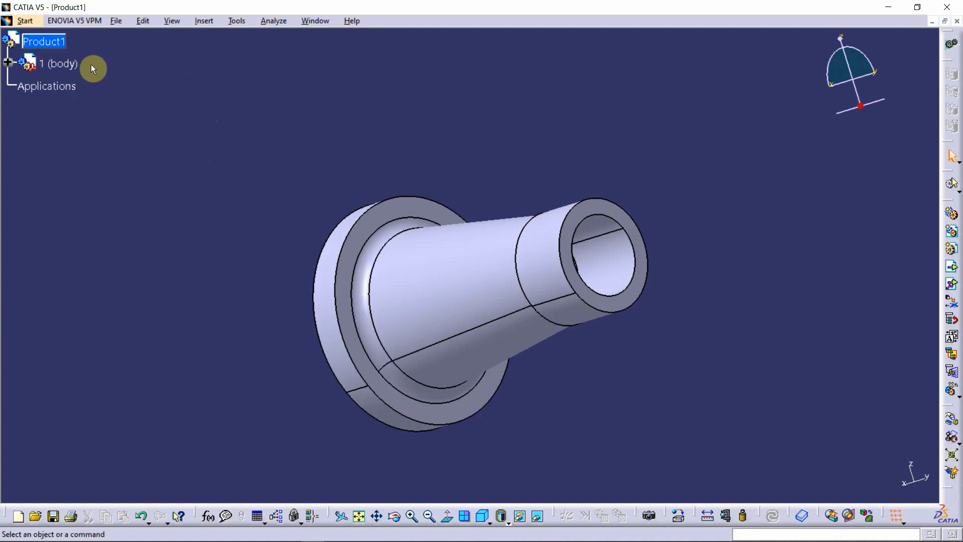
Select the body and undock the Constraints toolbar and two other hidden toolbars so they float over the workspace
{"action": "left_click", "coordinate": [70, 64]}
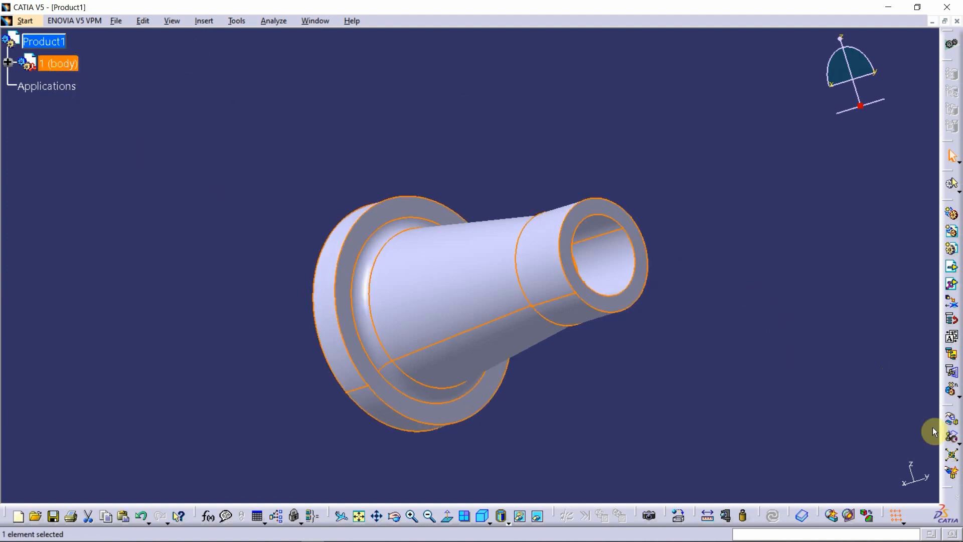
{"action": "left_click_drag", "start_coordinate": [959, 493], "coordinate": [871, 187]}
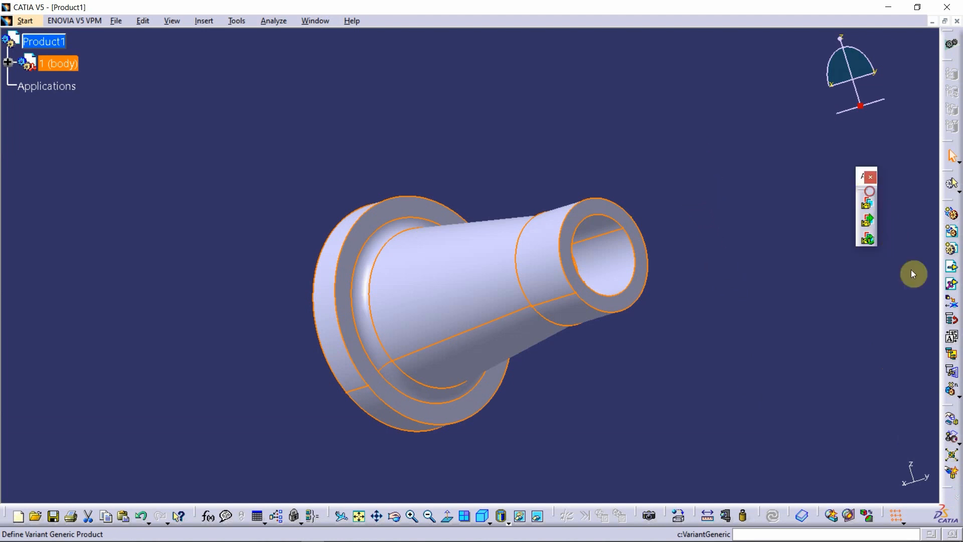
{"action": "left_click_drag", "start_coordinate": [958, 500], "coordinate": [898, 167]}
{"action": "left_click_drag", "start_coordinate": [958, 499], "coordinate": [895, 241]}
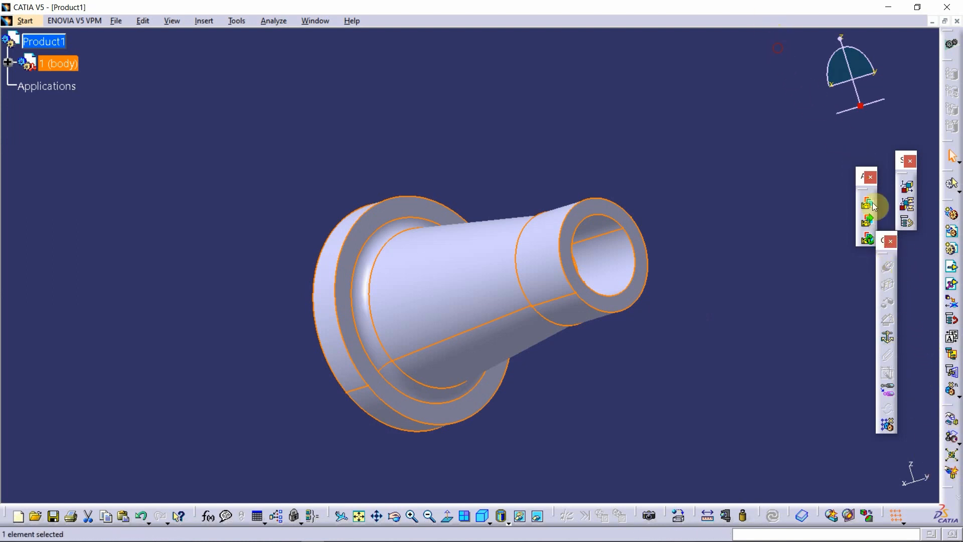
{"action": "left_click_drag", "start_coordinate": [880, 232], "coordinate": [679, 65]}
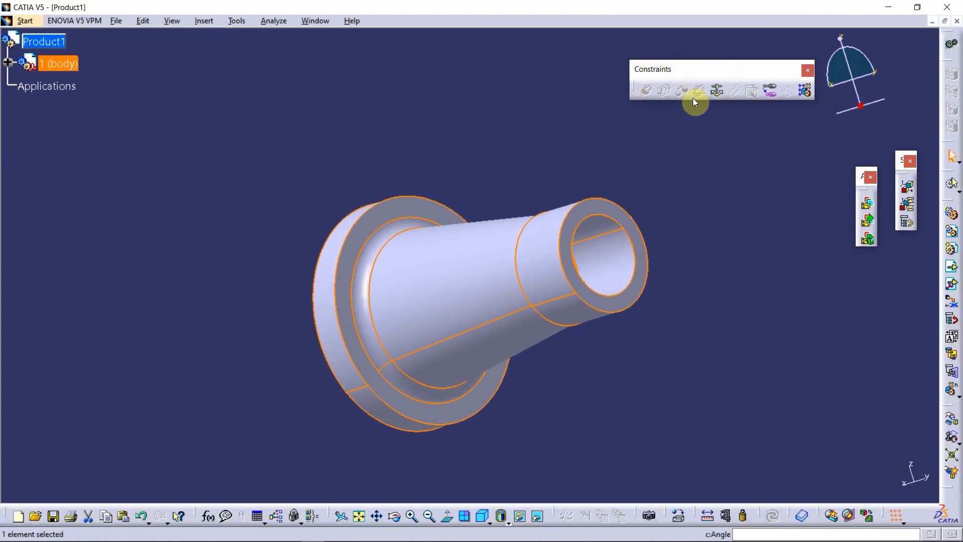
Anchor the selected body with a Fix constraint and expand the Constraints branch of the tree to inspect it
{"action": "left_click", "coordinate": [719, 91]}
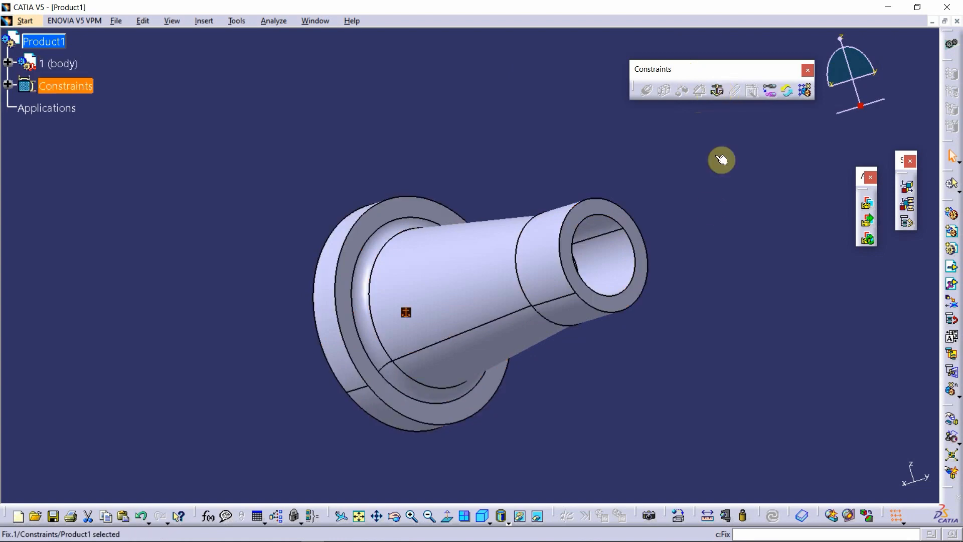
{"action": "left_click", "coordinate": [406, 313]}
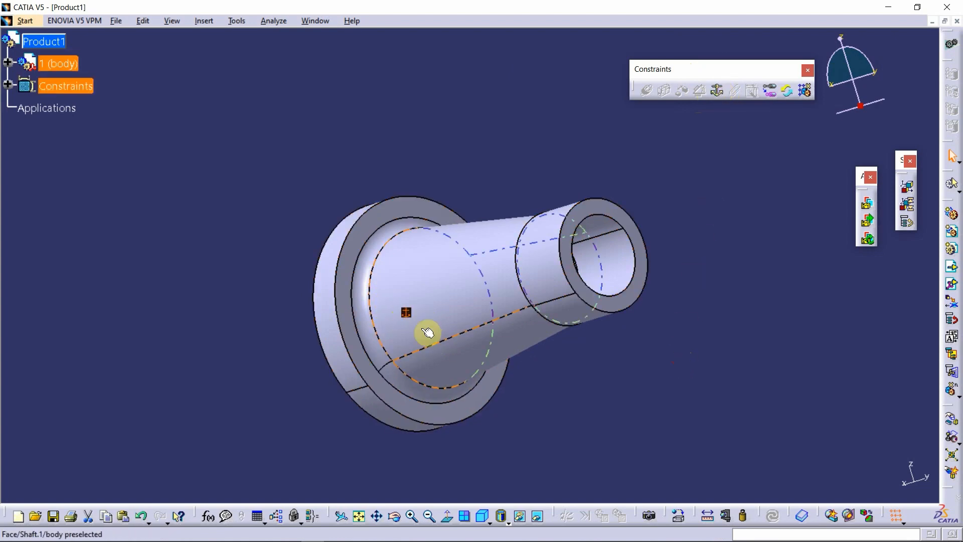
{"action": "left_click", "coordinate": [577, 421]}
{"action": "middle_click_drag", "start_coordinate": [500, 313], "coordinate": [573, 260]}
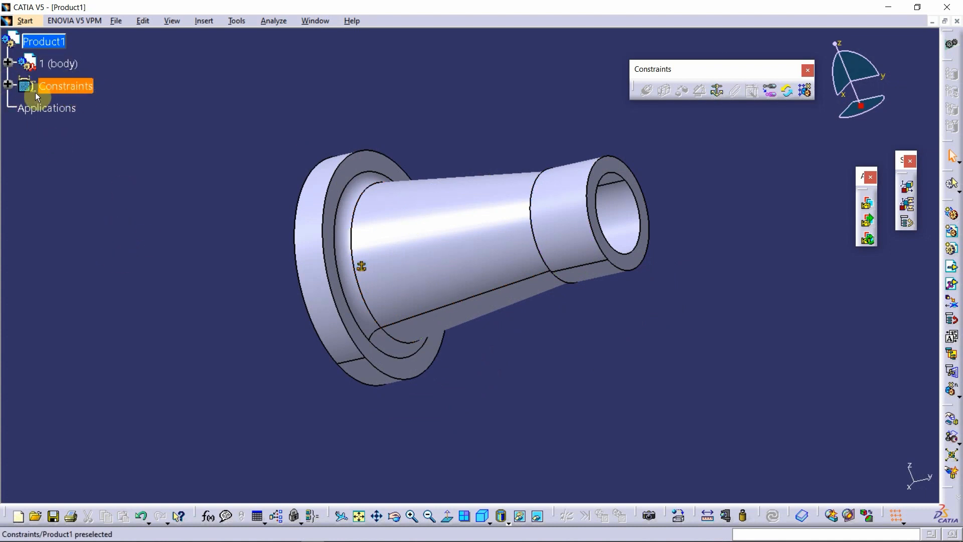
{"action": "left_click", "coordinate": [10, 86]}
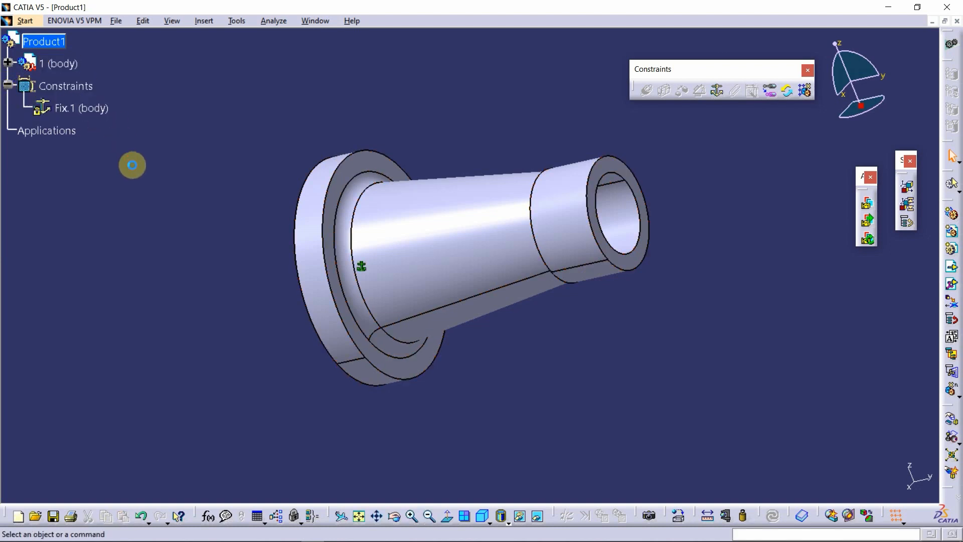
{"action": "left_click", "coordinate": [83, 107]}
{"action": "left_click", "coordinate": [142, 203]}
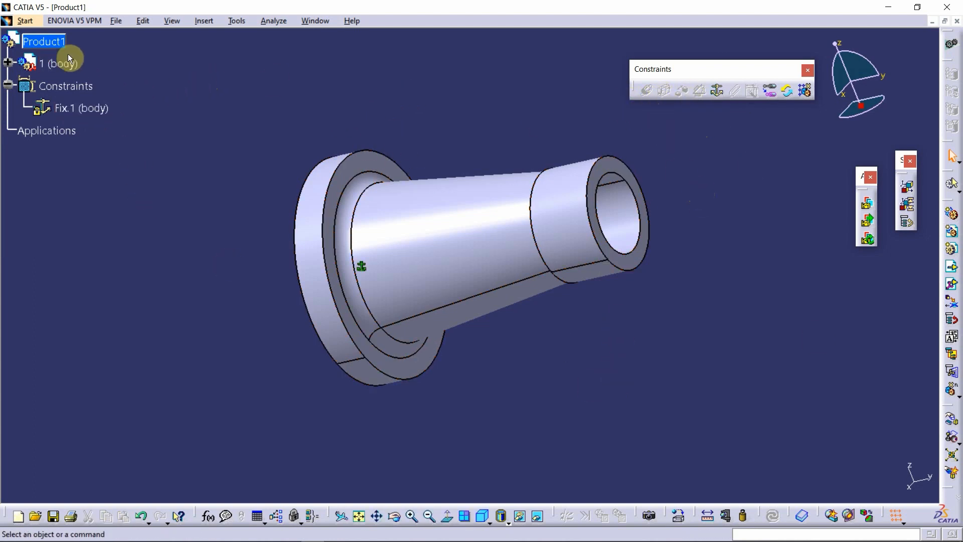
Insert the existing NUT part from the assembly folder on the Desktop into Product1
{"action": "right_click", "coordinate": [57, 44]}
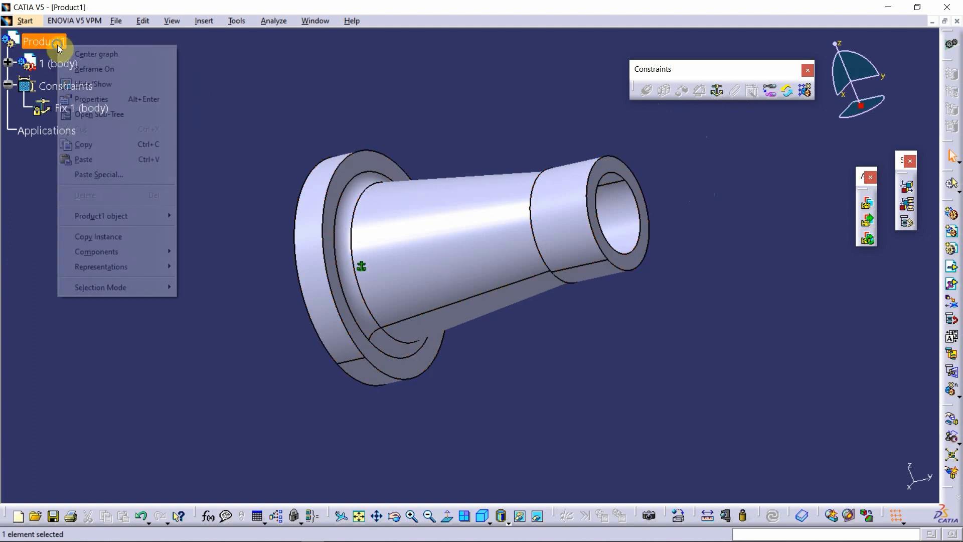
{"action": "left_click", "coordinate": [264, 98]}
{"action": "right_click", "coordinate": [45, 44]}
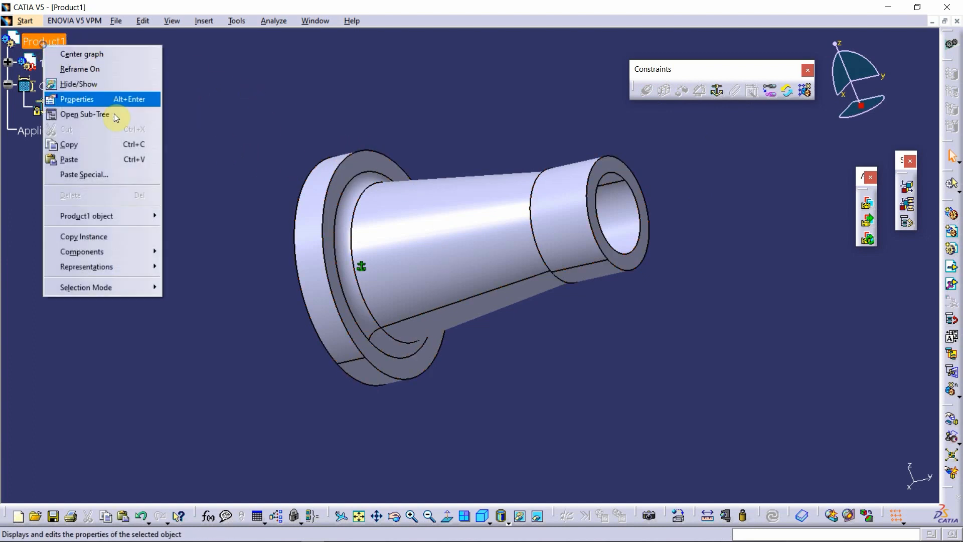
{"action": "mouse_move", "coordinate": [111, 252]}
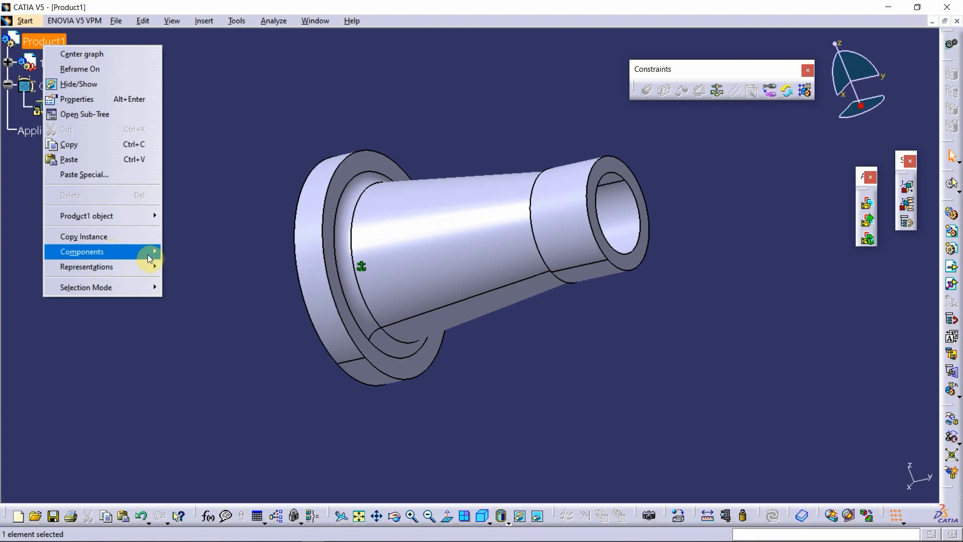
{"action": "left_click", "coordinate": [221, 311]}
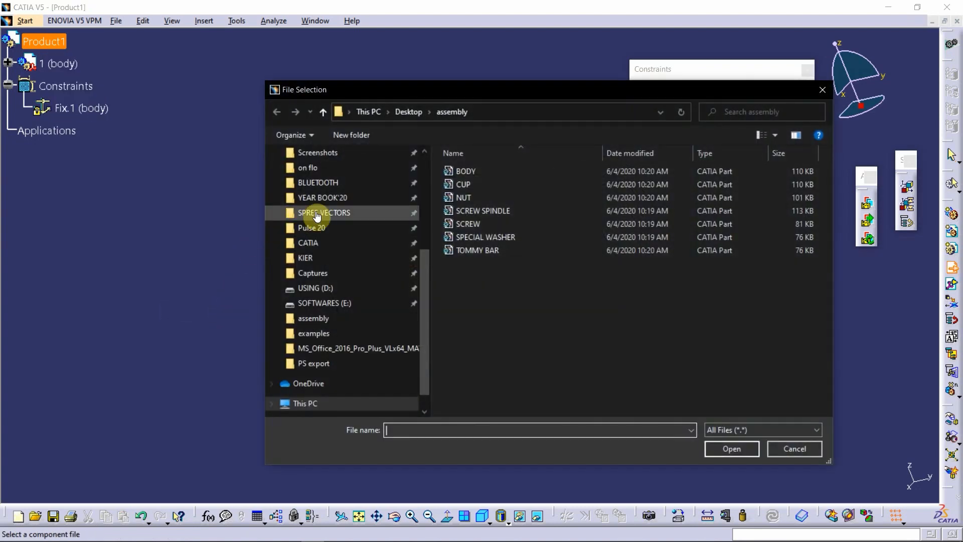
{"action": "left_click", "coordinate": [465, 200]}
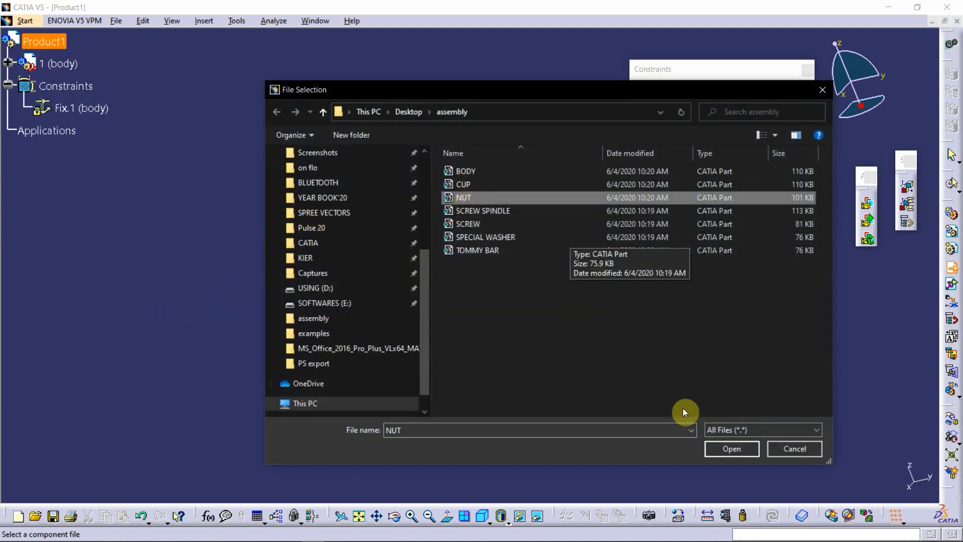
{"action": "left_click", "coordinate": [731, 448]}
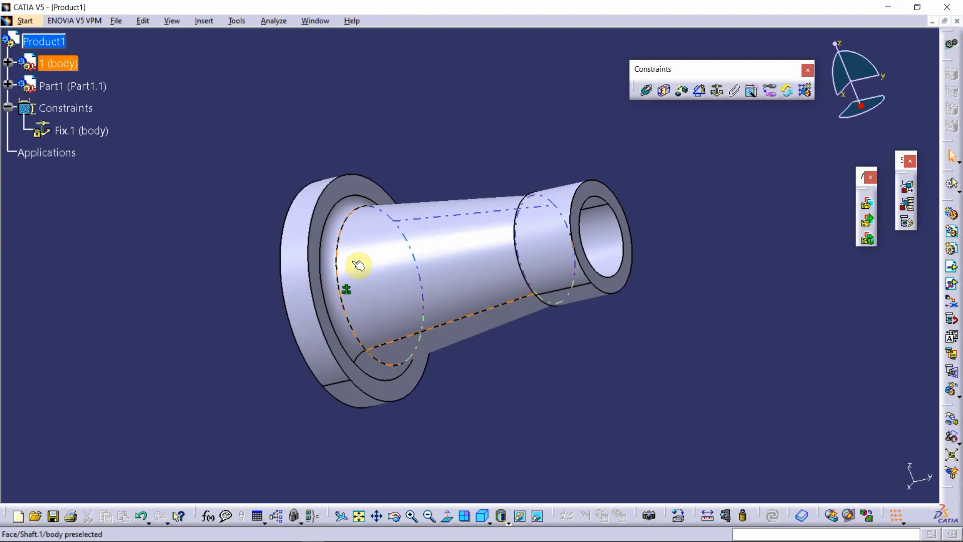
Set the inserted NUT part's instance name to nut and its part number to 2 in its properties
{"action": "middle_click_drag", "start_coordinate": [359, 302], "coordinate": [608, 248]}
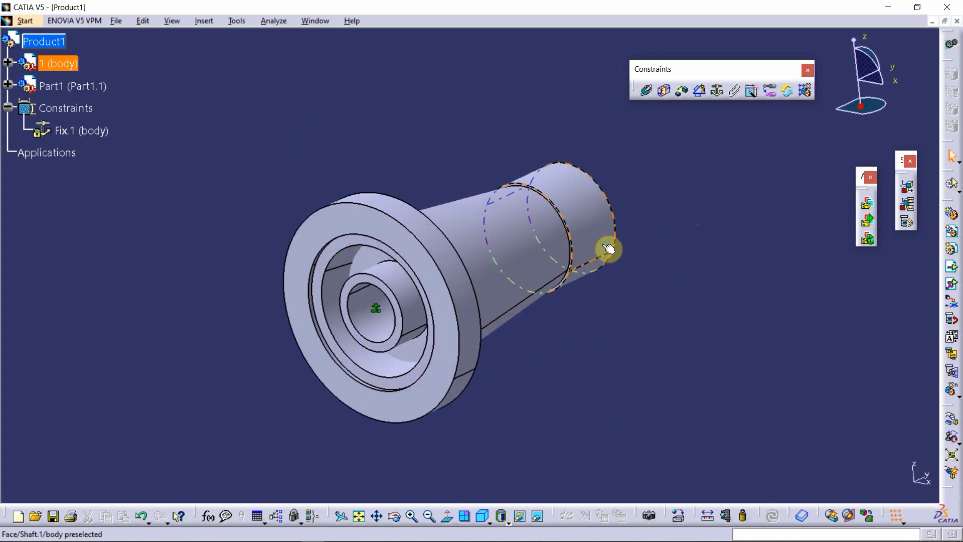
{"action": "left_click", "coordinate": [397, 299]}
{"action": "left_click", "coordinate": [60, 86]}
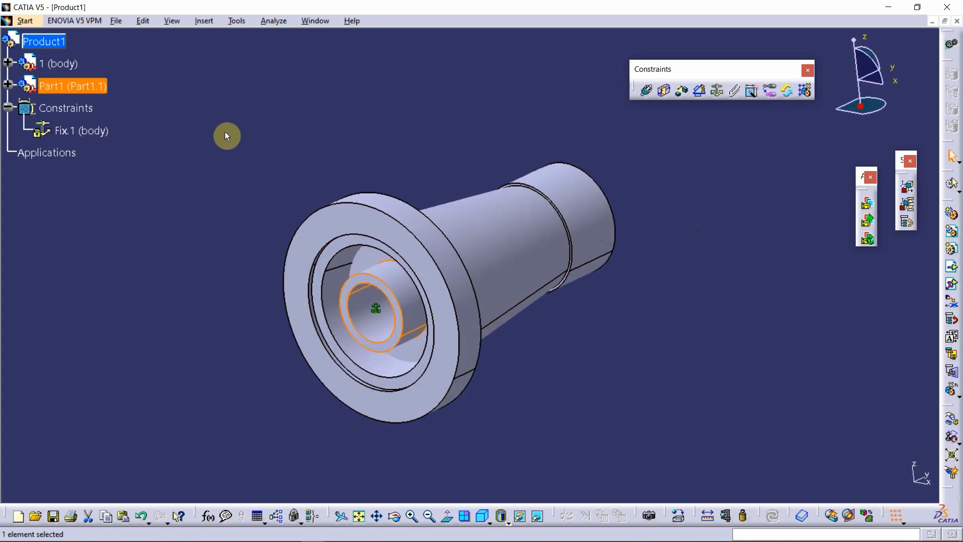
{"action": "right_click", "coordinate": [91, 87]}
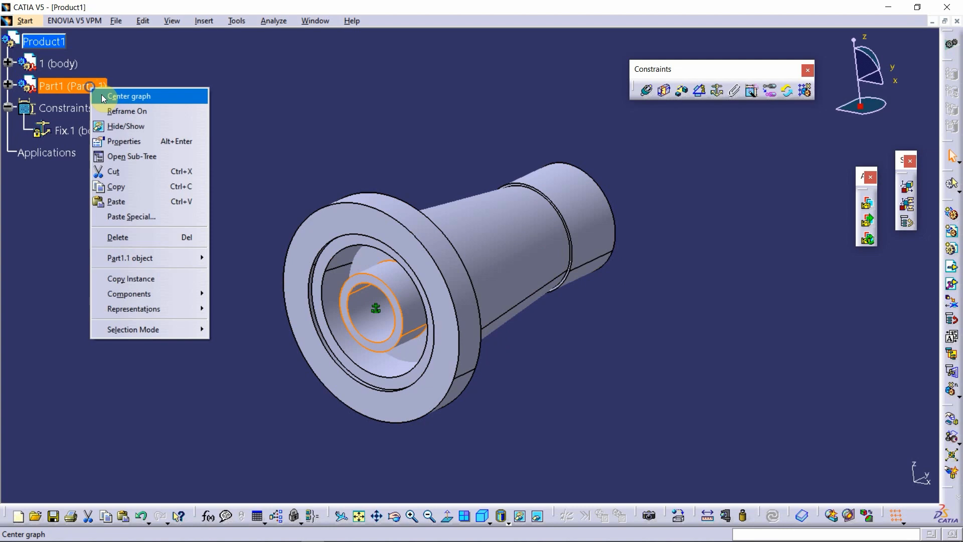
{"action": "left_click", "coordinate": [121, 142]}
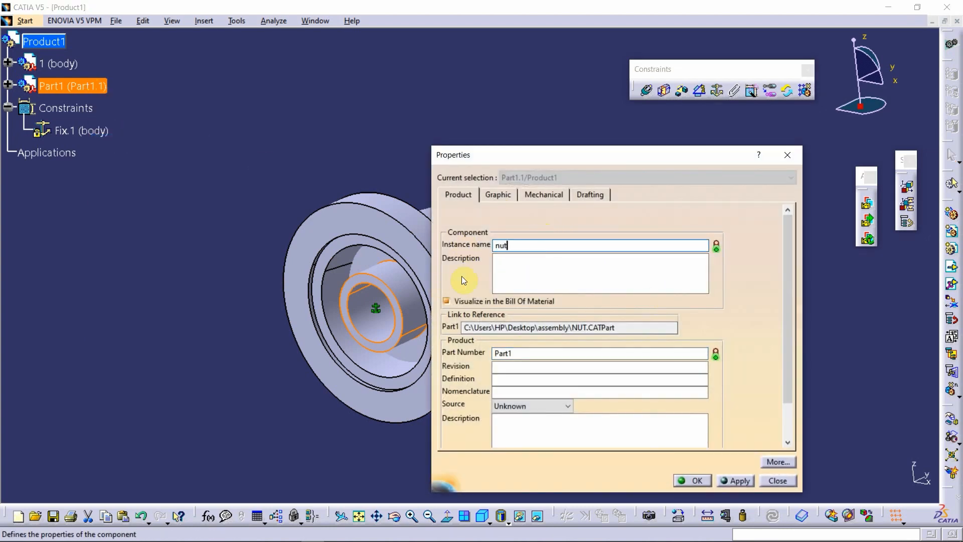
{"action": "left_click_drag", "start_coordinate": [540, 357], "coordinate": [481, 345]}
{"action": "type", "text": "2"}
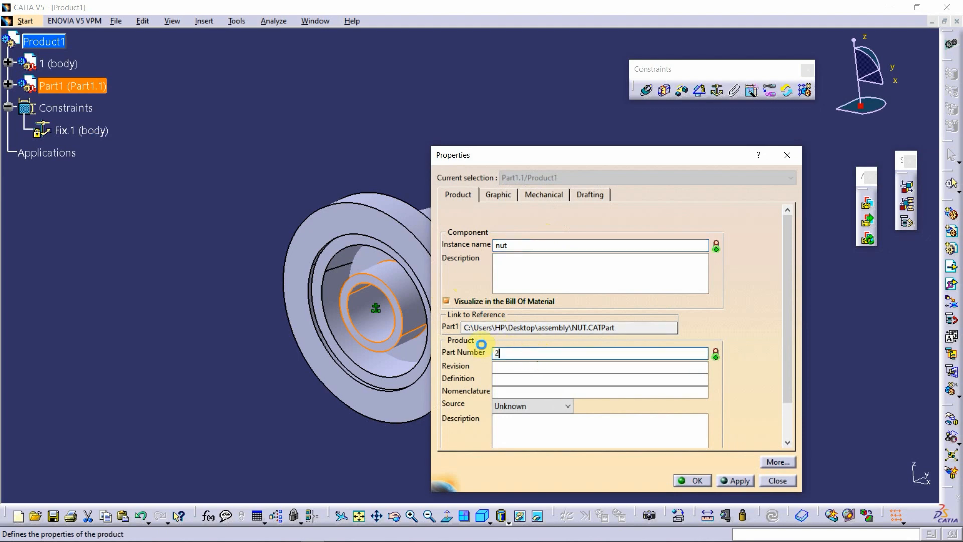
{"action": "key", "text": "Return"}
{"action": "left_click", "coordinate": [580, 387]}
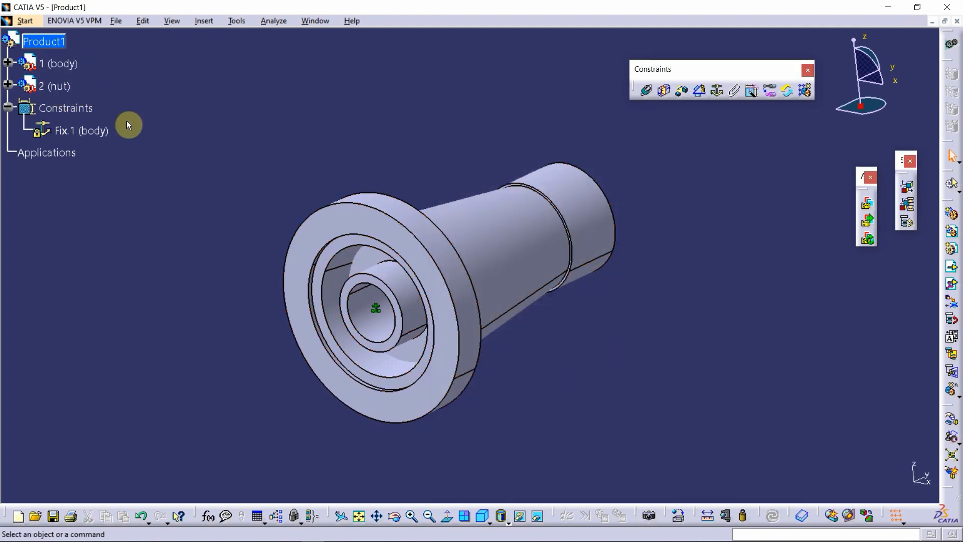
Set the body's color to blue in its graphic properties
{"action": "right_click", "coordinate": [65, 66]}
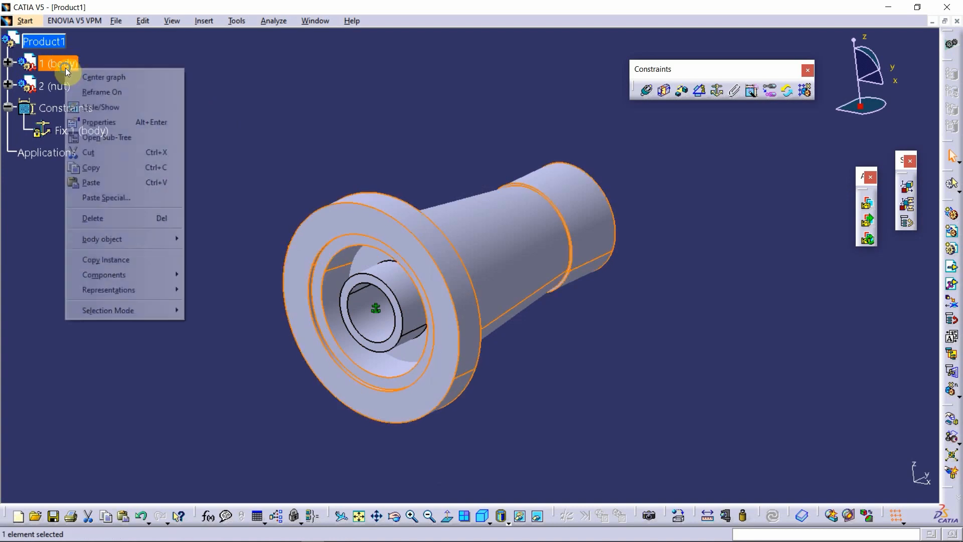
{"action": "left_click", "coordinate": [110, 124]}
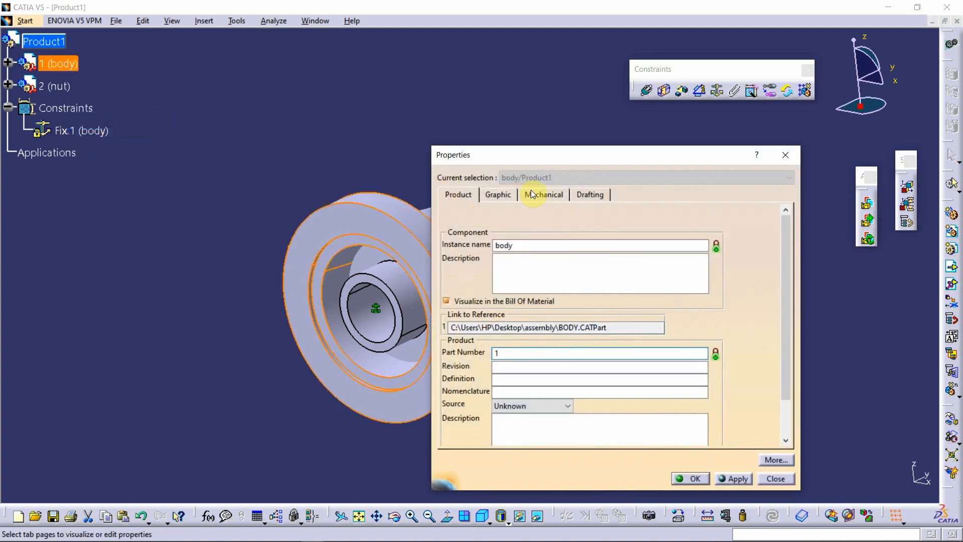
{"action": "left_click", "coordinate": [500, 195]}
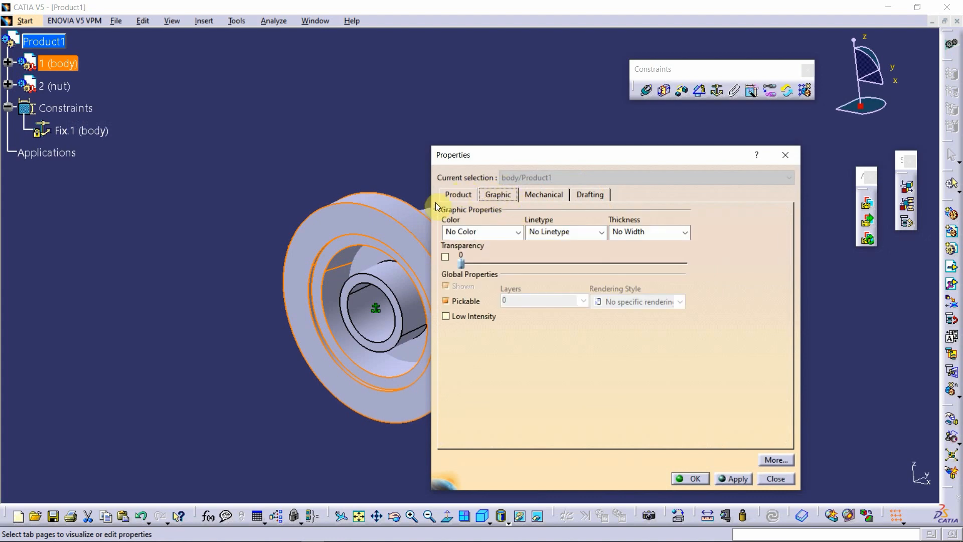
{"action": "left_click", "coordinate": [510, 234]}
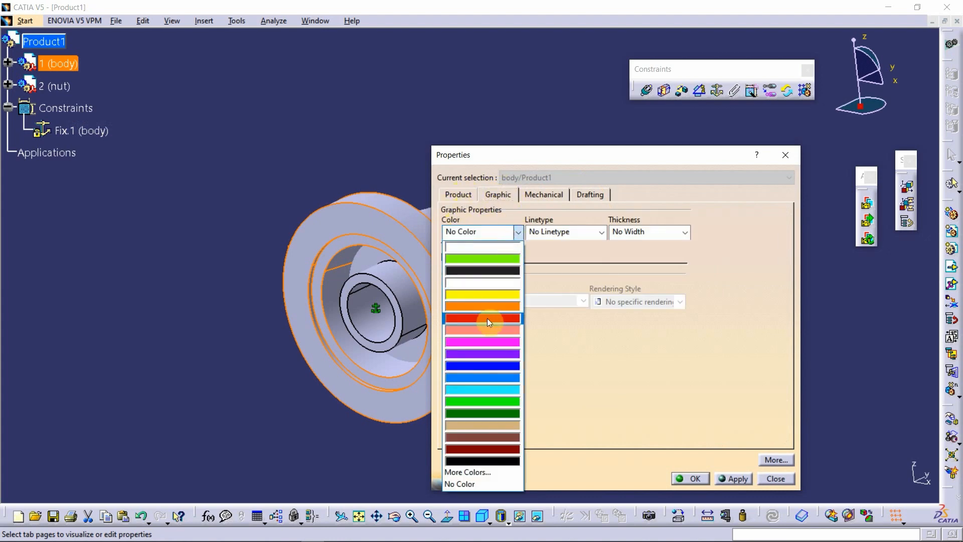
{"action": "left_click", "coordinate": [473, 378]}
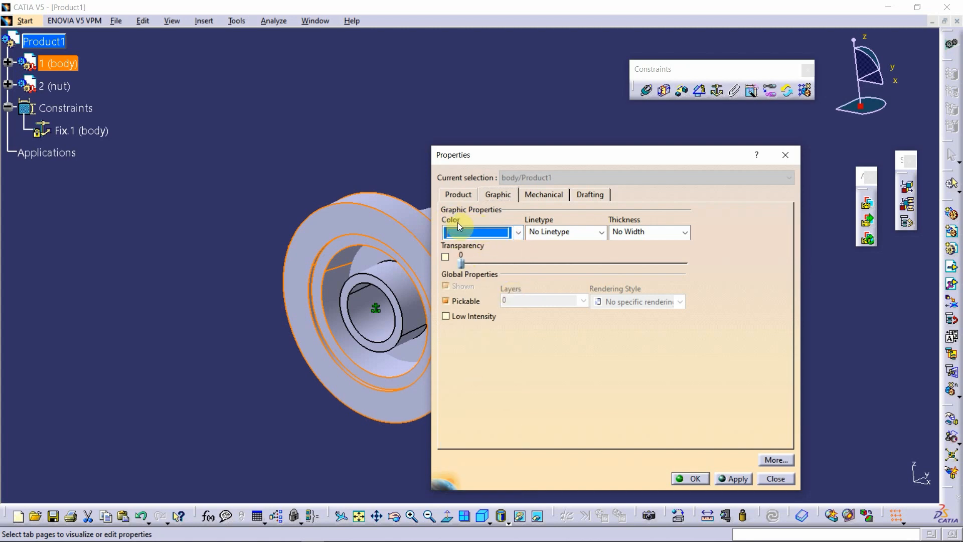
{"action": "left_click", "coordinate": [679, 477]}
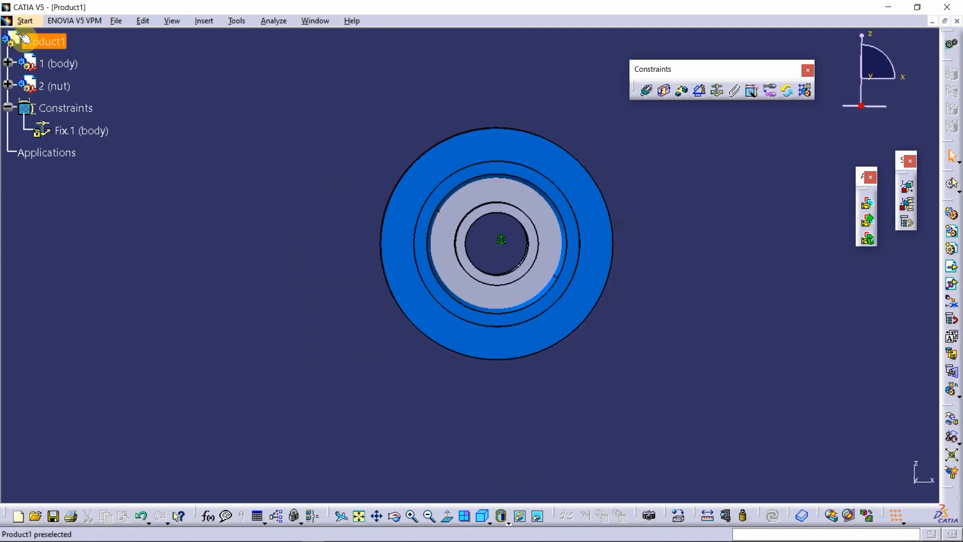
Undock the Move toolbar and float it beside the model in the 3D area
{"action": "left_click", "coordinate": [55, 85]}
{"action": "middle_click_drag", "start_coordinate": [697, 280], "coordinate": [501, 223]}
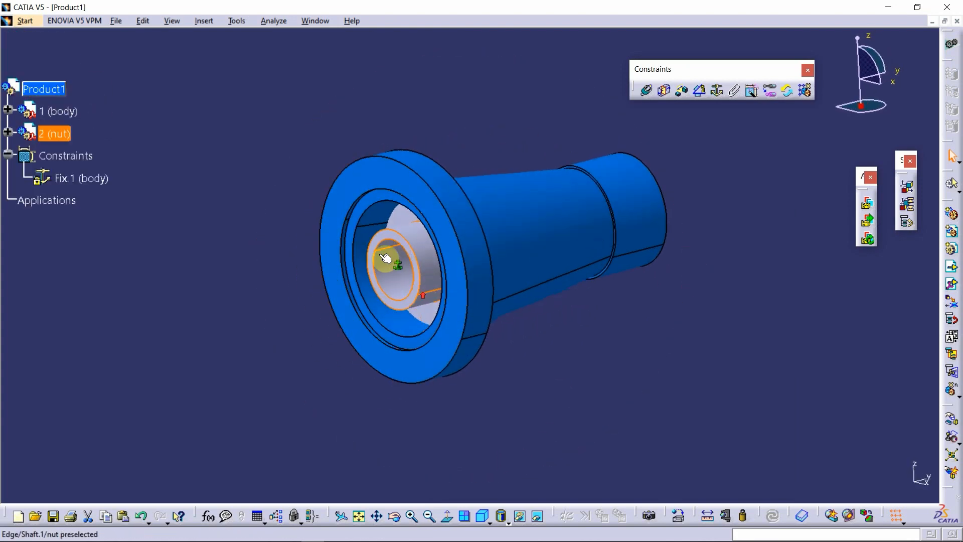
{"action": "left_click", "coordinate": [599, 347]}
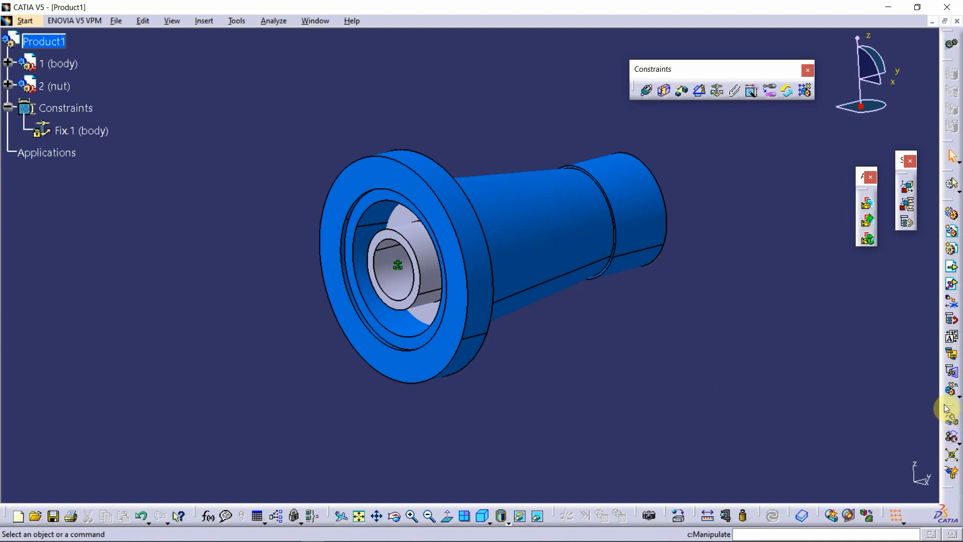
{"action": "left_click_drag", "start_coordinate": [778, 352], "coordinate": [845, 288]}
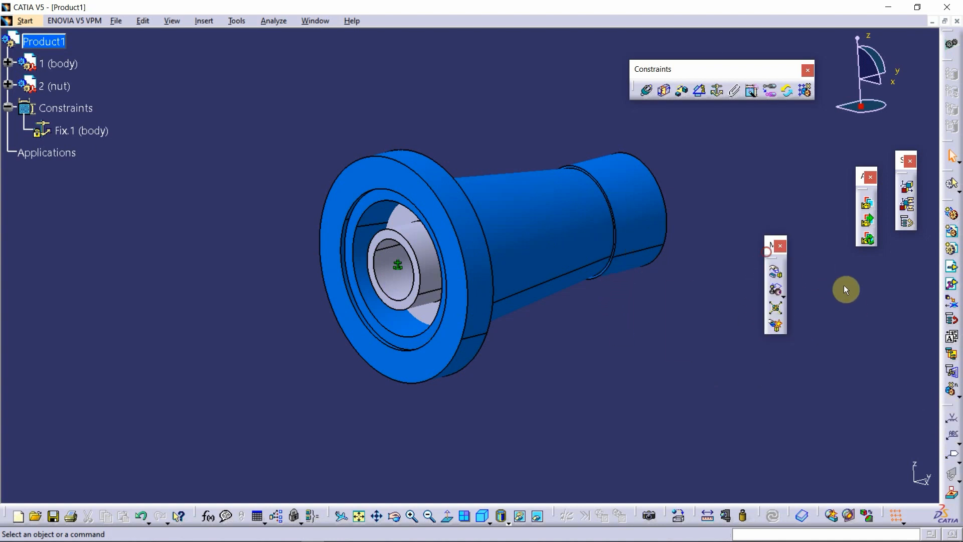
Use Manipulation to move the nut along the X axis until it sits outside the body
{"action": "left_click", "coordinate": [776, 274]}
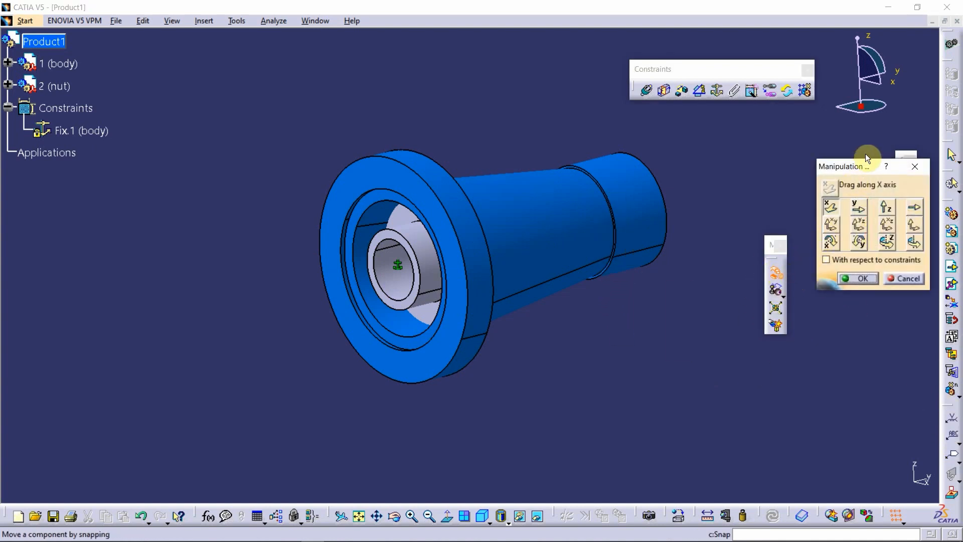
{"action": "left_click_drag", "start_coordinate": [856, 174], "coordinate": [814, 222]}
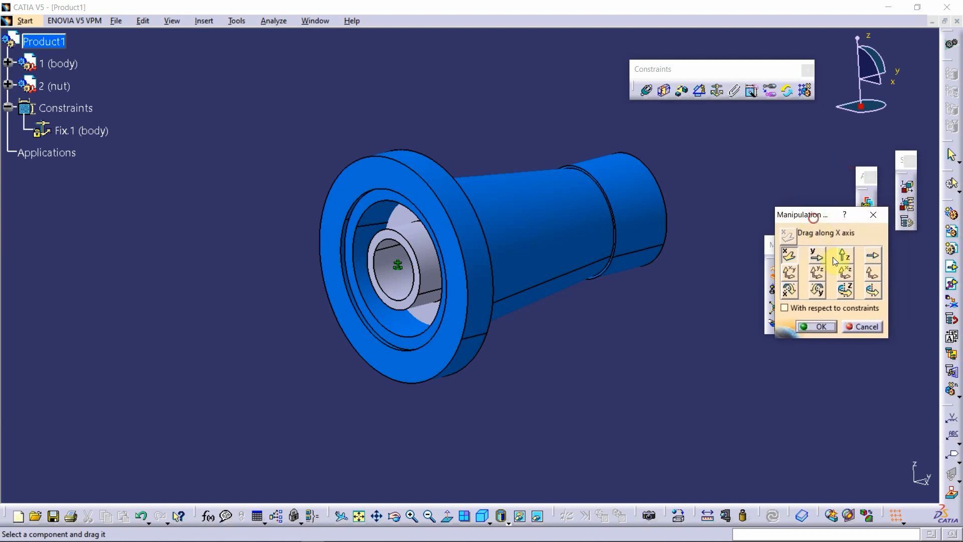
{"action": "left_click", "coordinate": [789, 258]}
{"action": "left_click_drag", "start_coordinate": [479, 321], "coordinate": [630, 352]}
{"action": "left_click_drag", "start_coordinate": [510, 285], "coordinate": [408, 264]}
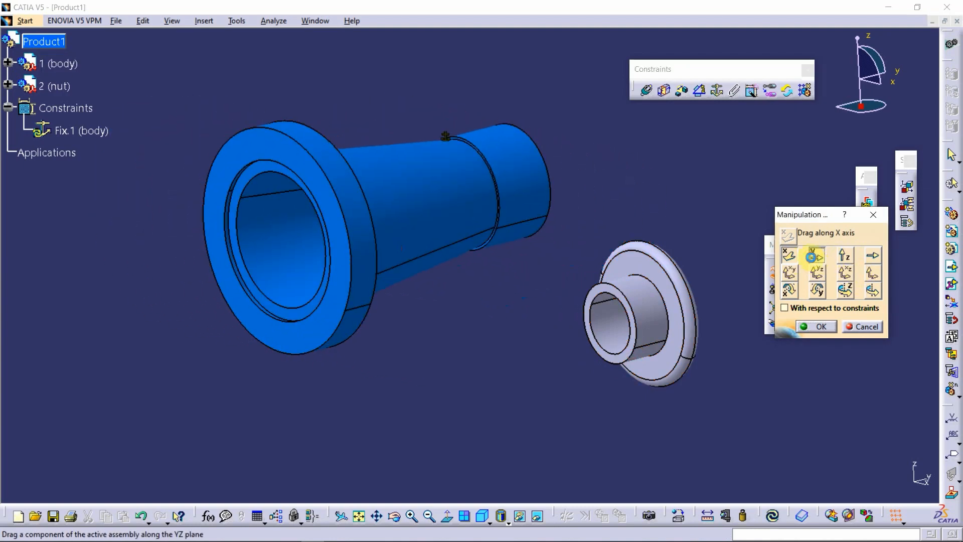
Shift the nut further from the body using the Y-axis and XY-plane manipulation modes
{"action": "left_click", "coordinate": [814, 256]}
{"action": "left_click_drag", "start_coordinate": [670, 333], "coordinate": [675, 291]}
{"action": "left_click", "coordinate": [845, 254]}
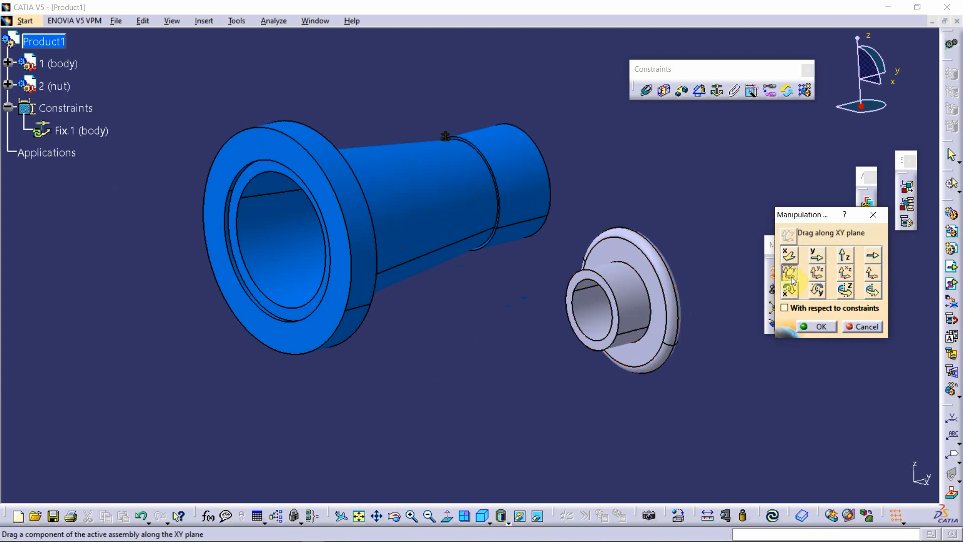
{"action": "middle_click_drag", "start_coordinate": [652, 301], "coordinate": [615, 395]}
{"action": "left_click_drag", "start_coordinate": [547, 291], "coordinate": [552, 268]}
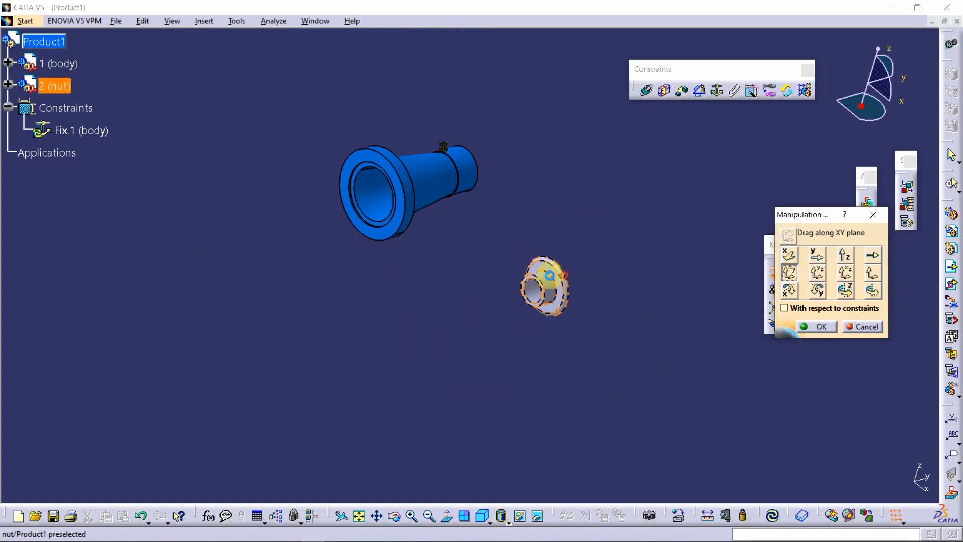
Rotate the nut around the X axis so it is tilted relative to the body, and accept the manipulation
{"action": "middle_click_drag", "start_coordinate": [551, 269], "coordinate": [501, 288]}
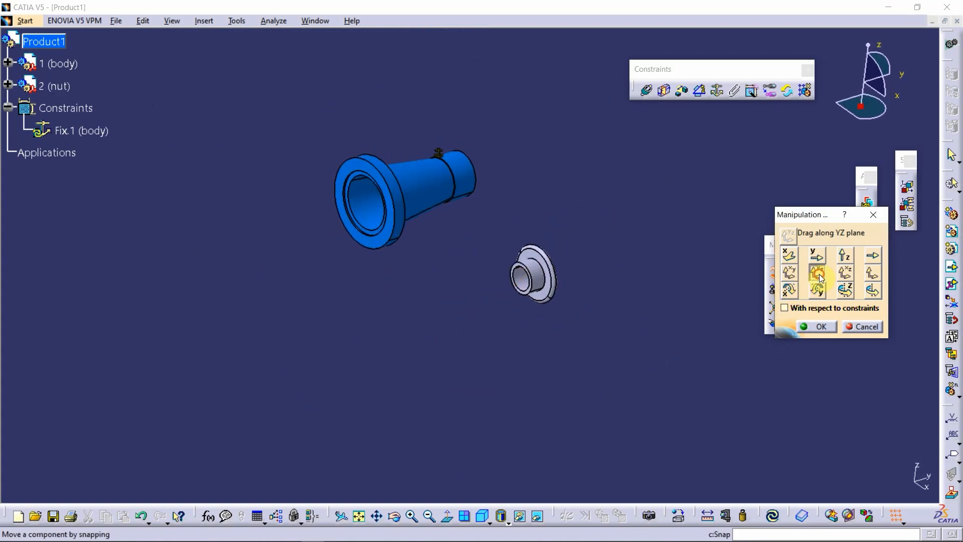
{"action": "left_click", "coordinate": [846, 273]}
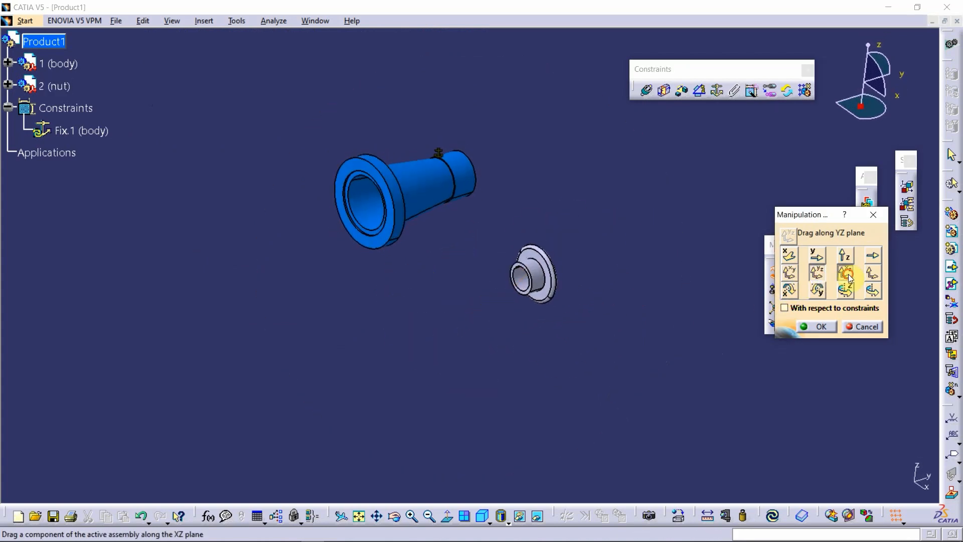
{"action": "left_click", "coordinate": [789, 291]}
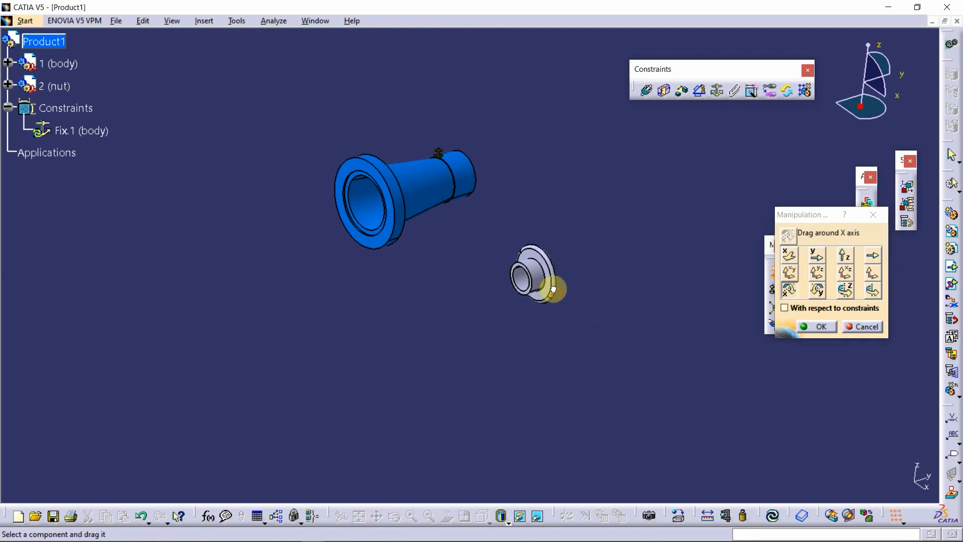
{"action": "left_click_drag", "start_coordinate": [550, 282], "coordinate": [577, 281]}
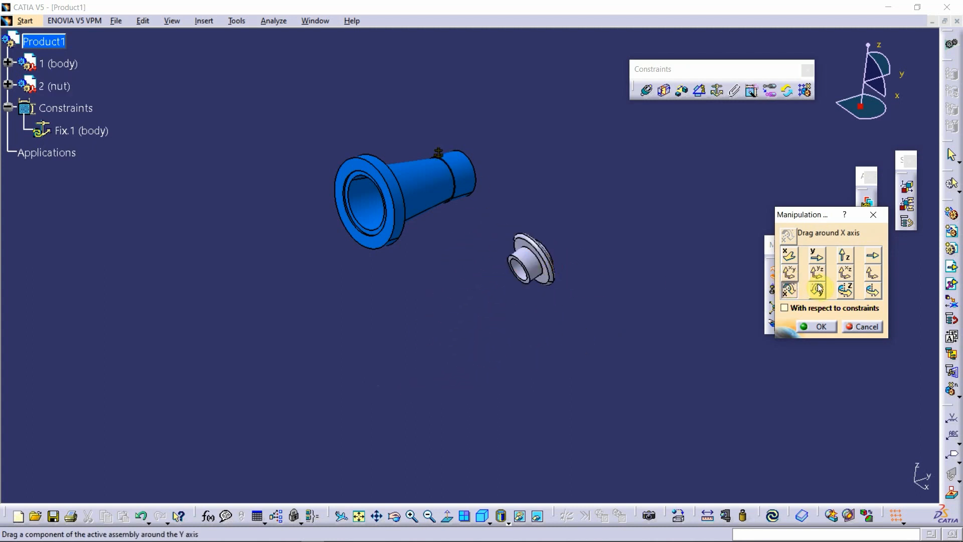
{"action": "left_click", "coordinate": [844, 290]}
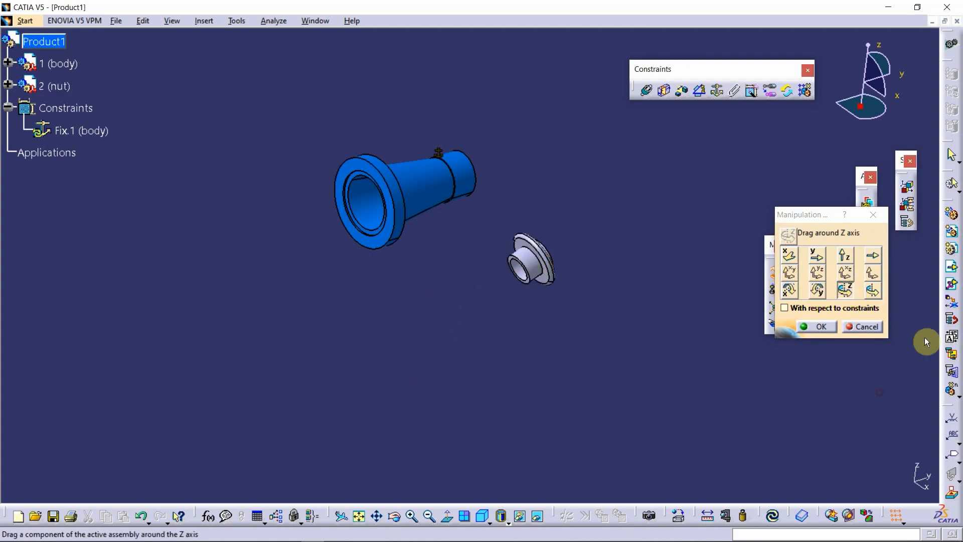
{"action": "left_click_drag", "start_coordinate": [450, 221], "coordinate": [447, 316]}
{"action": "middle_click_drag", "start_coordinate": [447, 316], "coordinate": [423, 307]}
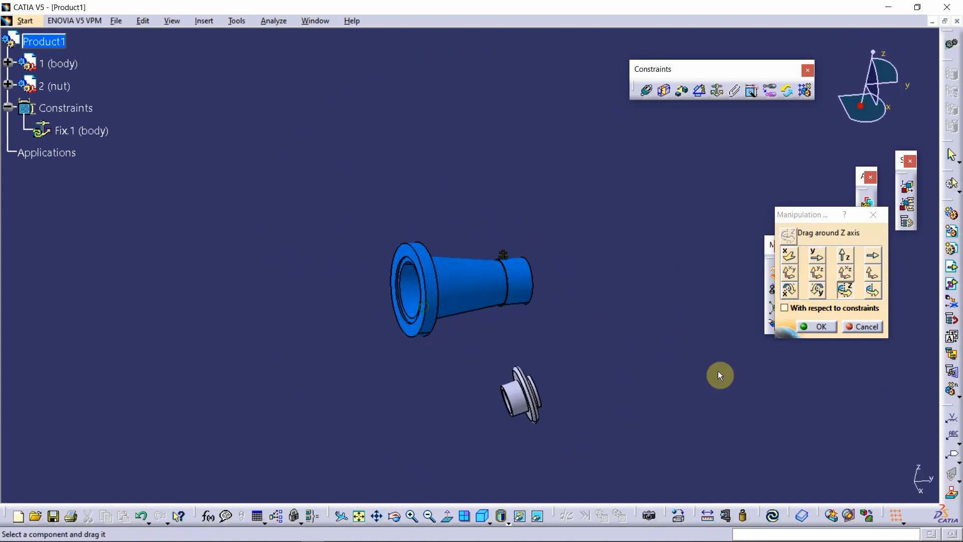
{"action": "left_click", "coordinate": [819, 321]}
Add a coincidence constraint between the body's central axis and the nut's central axis
{"action": "middle_click_drag", "start_coordinate": [652, 313], "coordinate": [606, 313]}
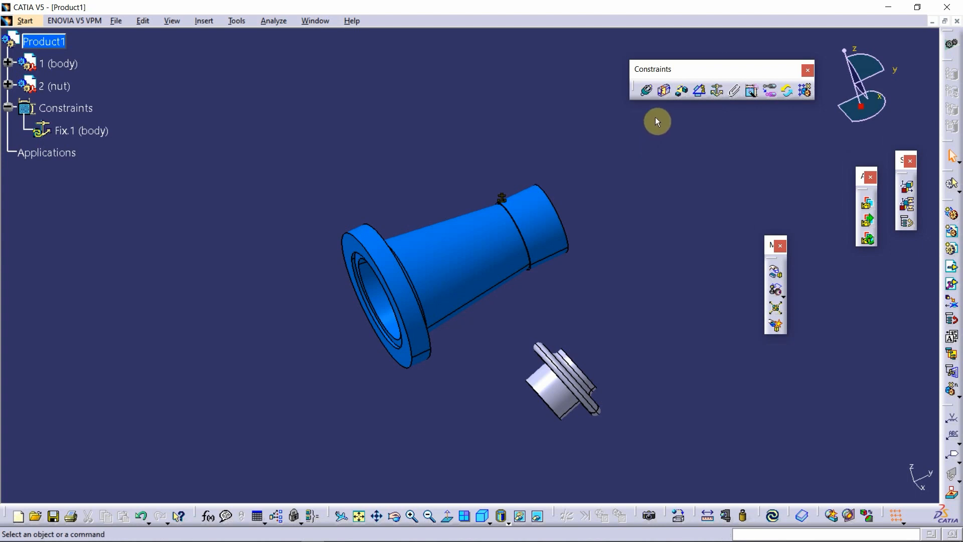
{"action": "left_click", "coordinate": [647, 92]}
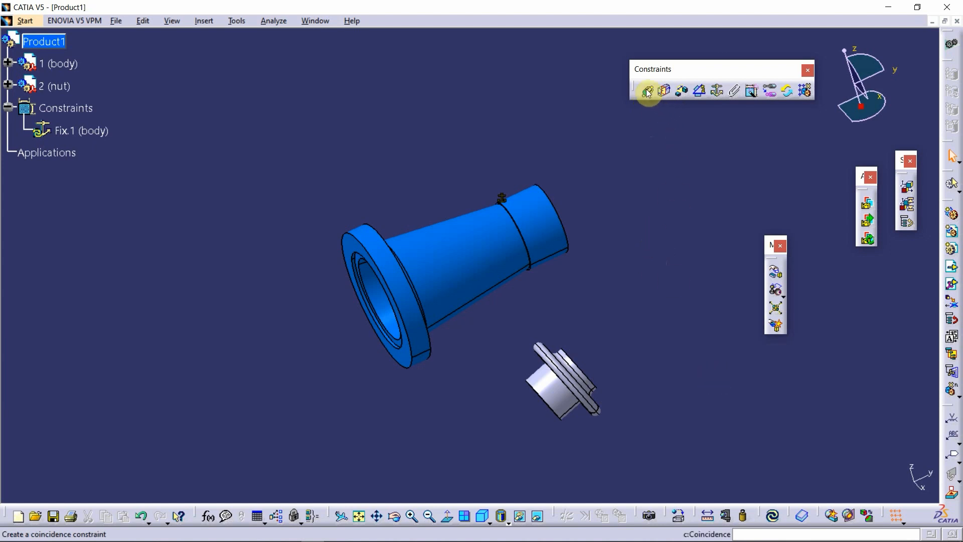
{"action": "left_click", "coordinate": [471, 266]}
{"action": "middle_click_drag", "start_coordinate": [485, 279], "coordinate": [544, 271]}
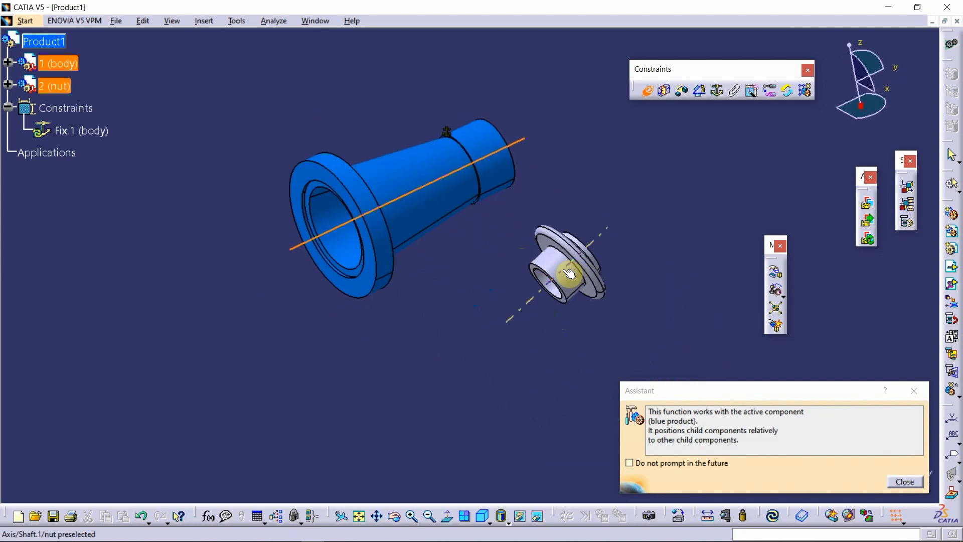
{"action": "left_click", "coordinate": [570, 274]}
{"action": "left_click", "coordinate": [597, 352]}
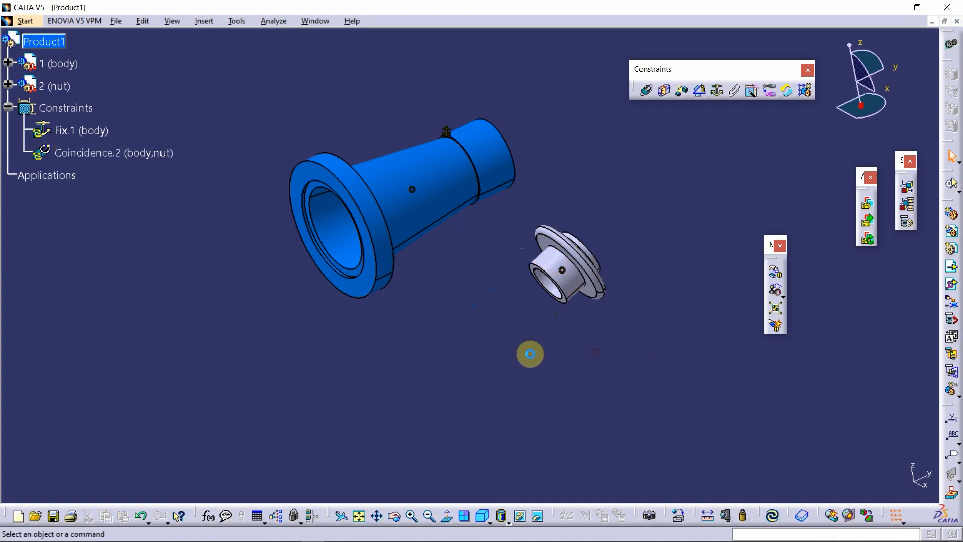
Check which parts the coincidence constraint links and update the assembly to align the nut with the body
{"action": "left_click", "coordinate": [415, 190]}
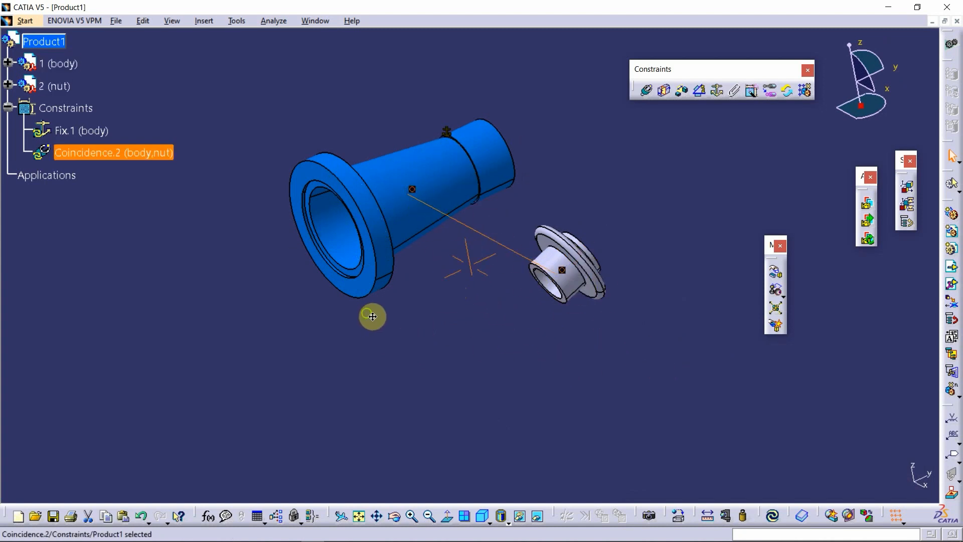
{"action": "middle_click_drag", "start_coordinate": [372, 316], "coordinate": [490, 411]}
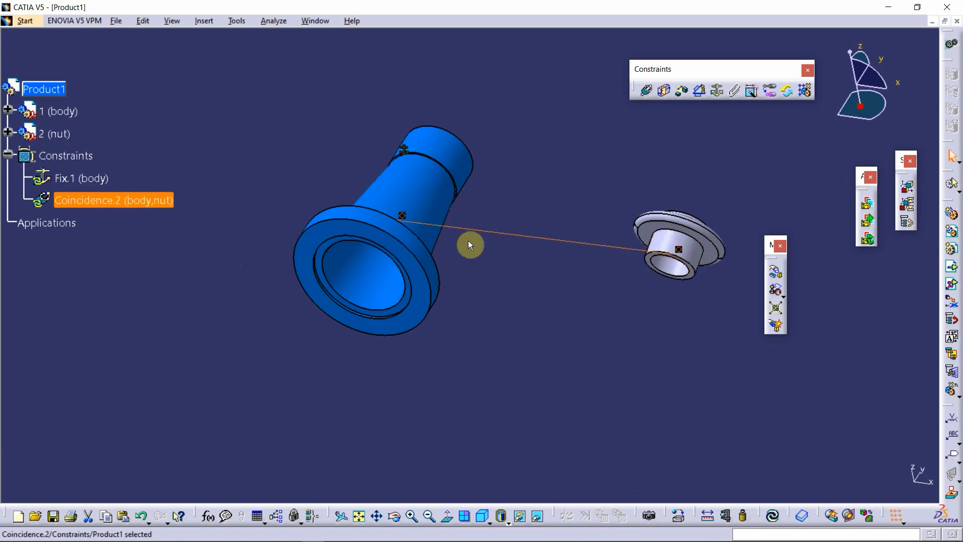
{"action": "left_click", "coordinate": [560, 371]}
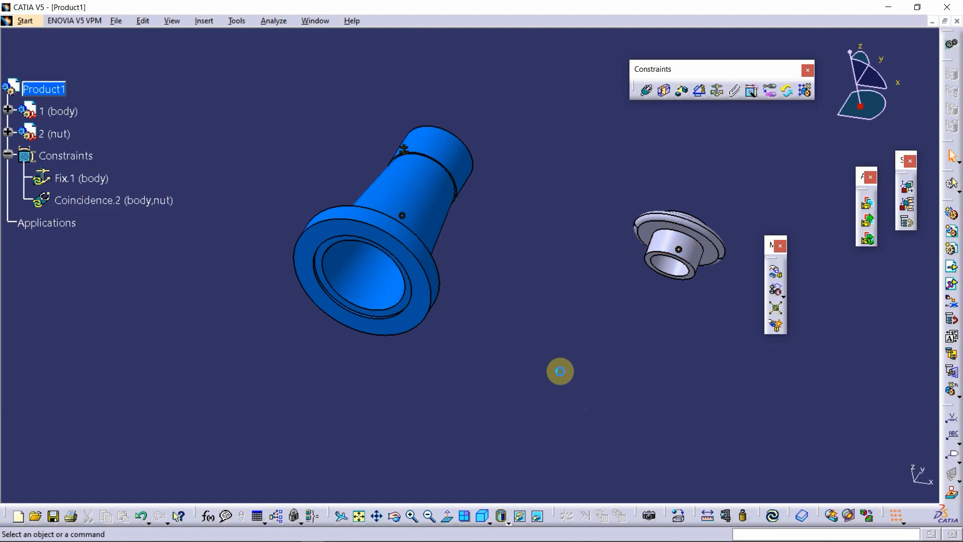
{"action": "left_click", "coordinate": [774, 517]}
{"action": "middle_click_drag", "start_coordinate": [574, 268], "coordinate": [433, 272]}
Move the nut along the Y axis with Manipulation until it is clear of the body's narrow end
{"action": "left_click", "coordinate": [776, 274]}
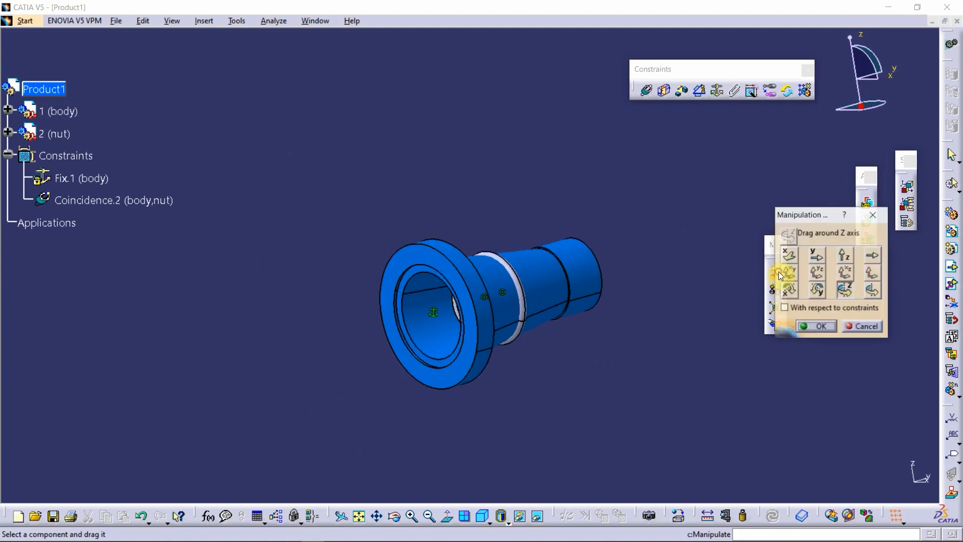
{"action": "middle_click_drag", "start_coordinate": [567, 348], "coordinate": [642, 311]}
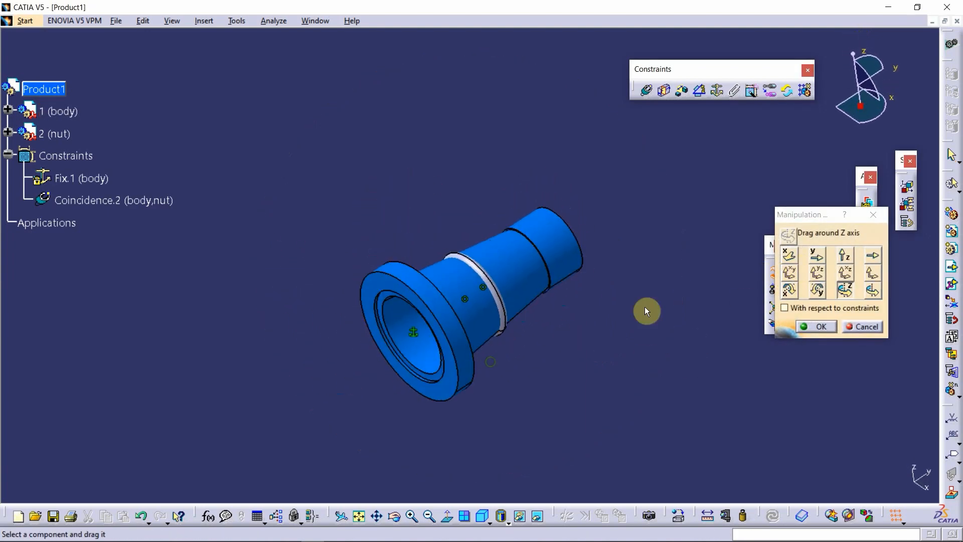
{"action": "left_click", "coordinate": [816, 255]}
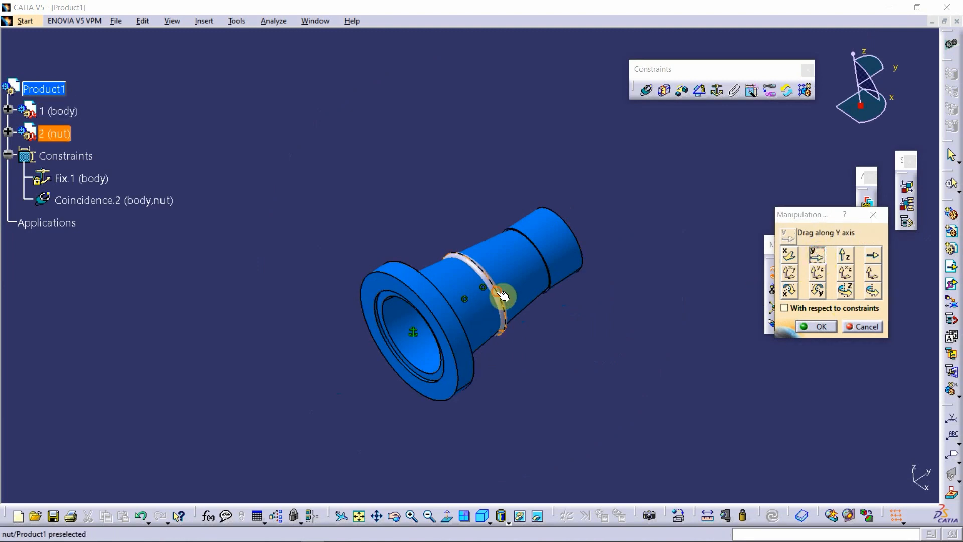
{"action": "left_click_drag", "start_coordinate": [497, 301], "coordinate": [667, 224]}
{"action": "left_click", "coordinate": [805, 327]}
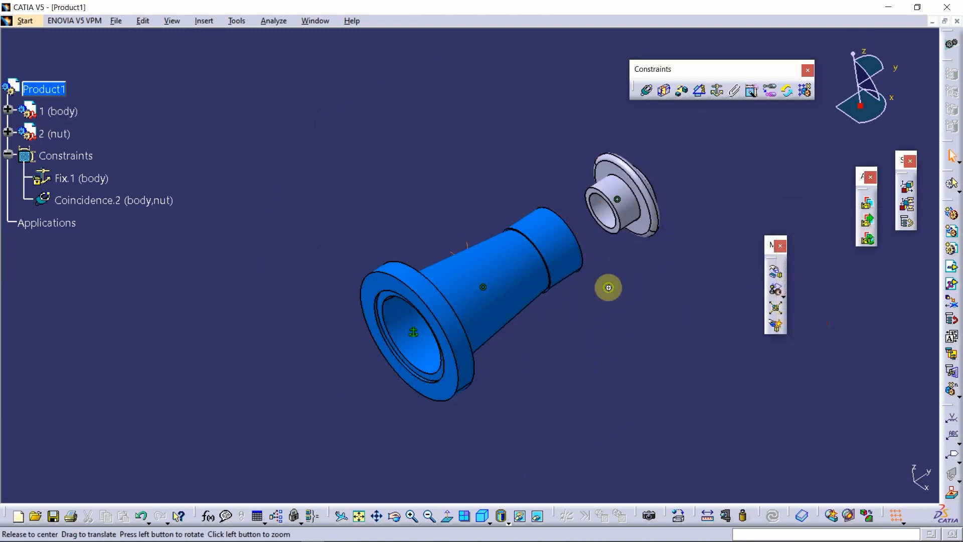
Add a contact constraint between the body's narrow end face and the flange face around the nut's hub
{"action": "middle_click_drag", "start_coordinate": [609, 286], "coordinate": [410, 269]}
{"action": "left_click", "coordinate": [393, 239]}
{"action": "middle_click_drag", "start_coordinate": [409, 355], "coordinate": [483, 217]}
{"action": "left_click", "coordinate": [498, 191]}
{"action": "left_click", "coordinate": [645, 191]}
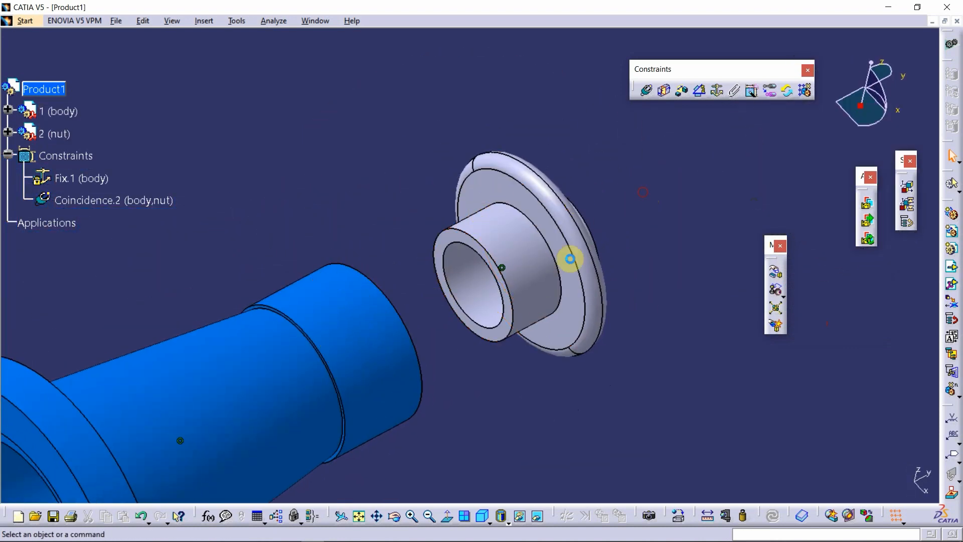
{"action": "mouse_move", "coordinate": [515, 276]}
{"action": "middle_mouse_down"}
{"action": "mouse_move", "coordinate": [516, 288]}
{"action": "mouse_move", "coordinate": [515, 260]}
{"action": "middle_mouse_up"}
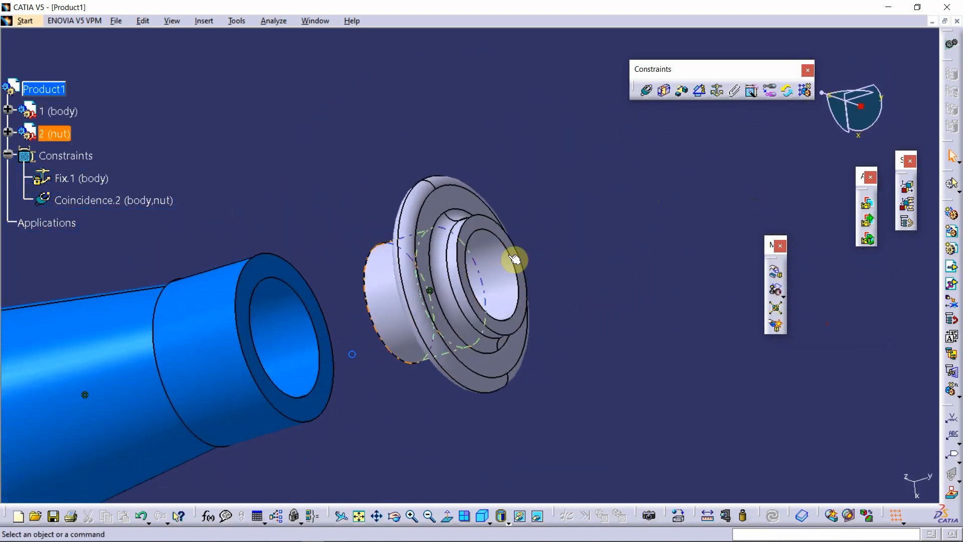
{"action": "left_click", "coordinate": [665, 93]}
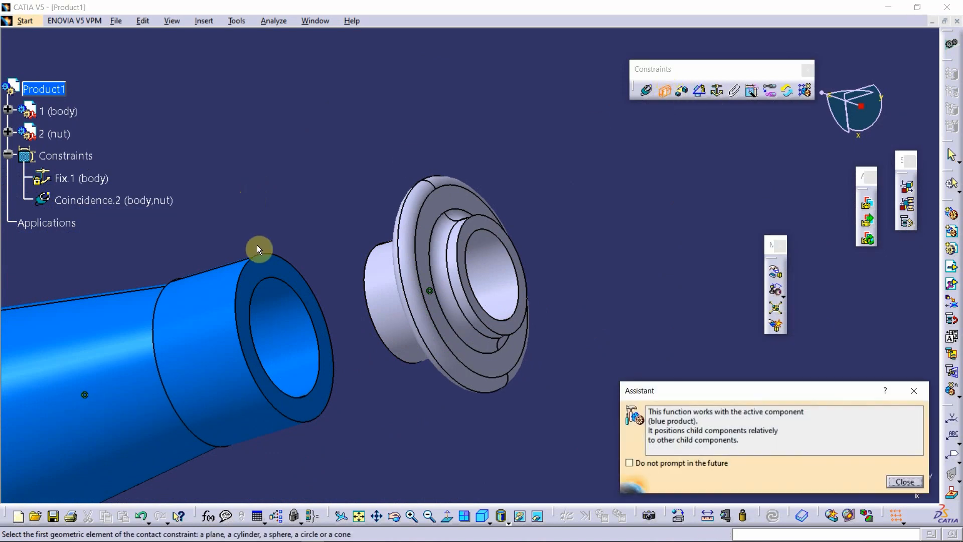
{"action": "left_click", "coordinate": [265, 261]}
{"action": "middle_click_drag", "start_coordinate": [394, 326], "coordinate": [563, 155]}
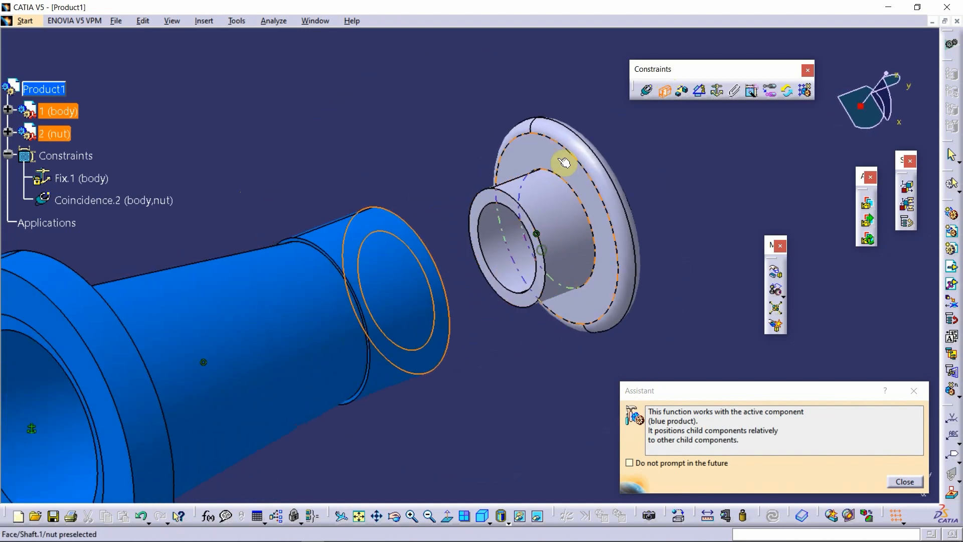
{"action": "left_click", "coordinate": [542, 155]}
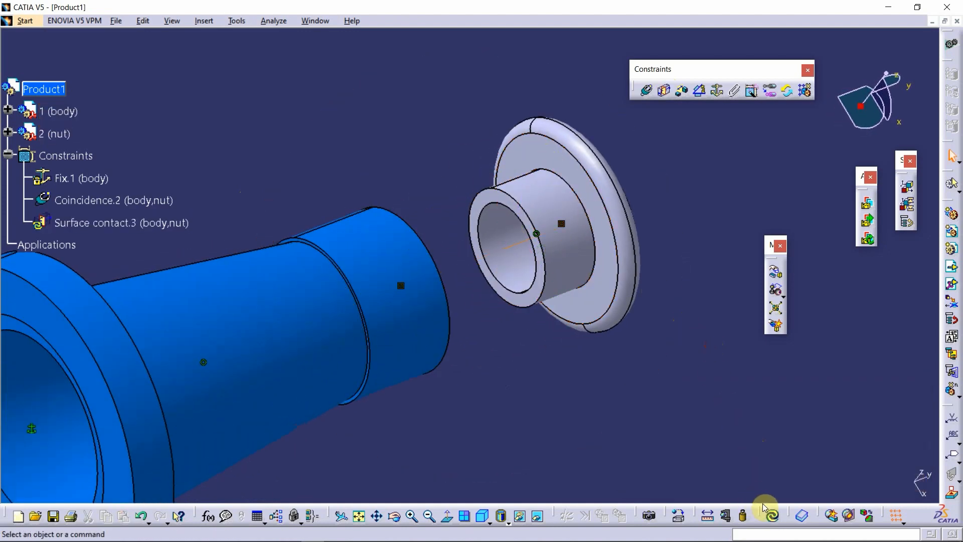
Update the assembly to seat the nut in the body's narrow end and inspect the fit
{"action": "left_click", "coordinate": [774, 512]}
{"action": "middle_click_drag", "start_coordinate": [491, 309], "coordinate": [683, 245]}
{"action": "middle_click_drag", "start_coordinate": [351, 272], "coordinate": [266, 361]}
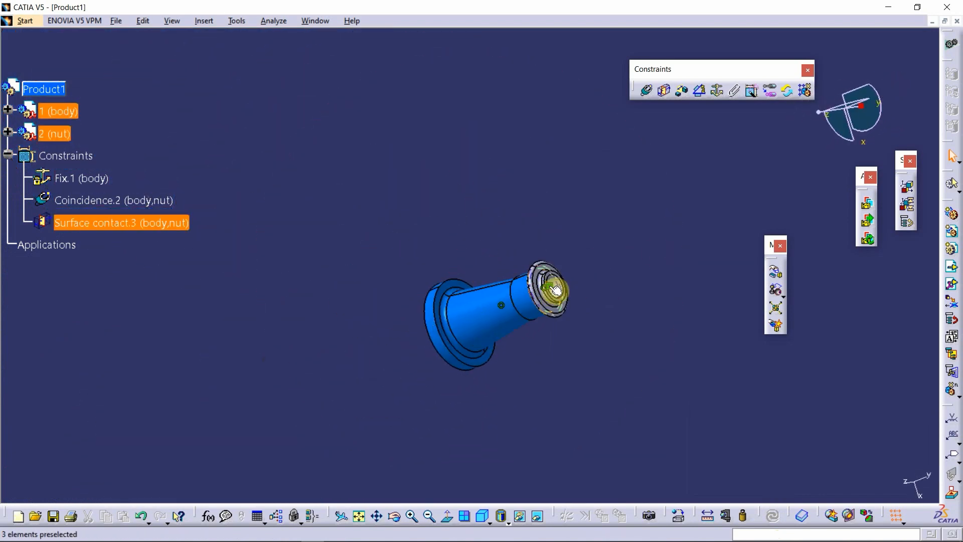
{"action": "middle_click_drag", "start_coordinate": [433, 268], "coordinate": [475, 206]}
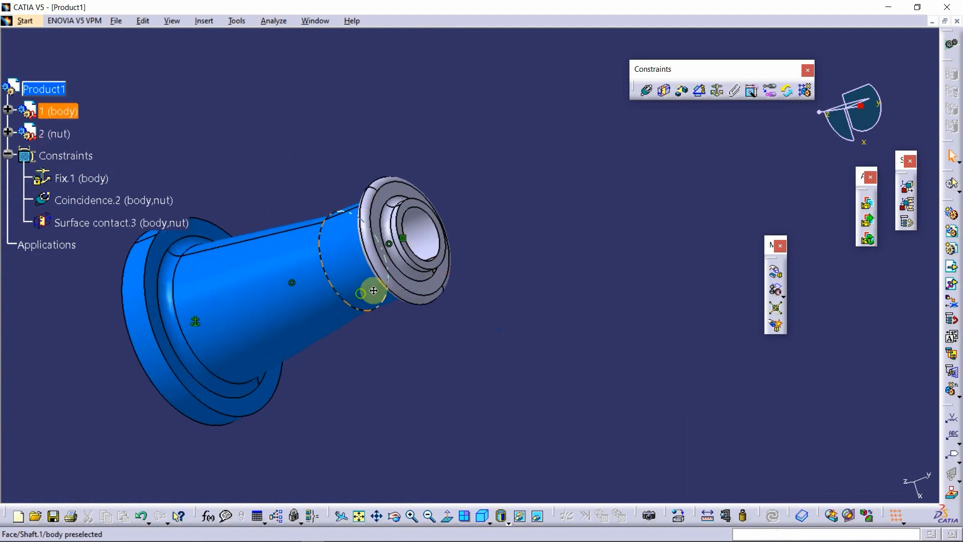
{"action": "middle_click", "coordinate": [362, 282]}
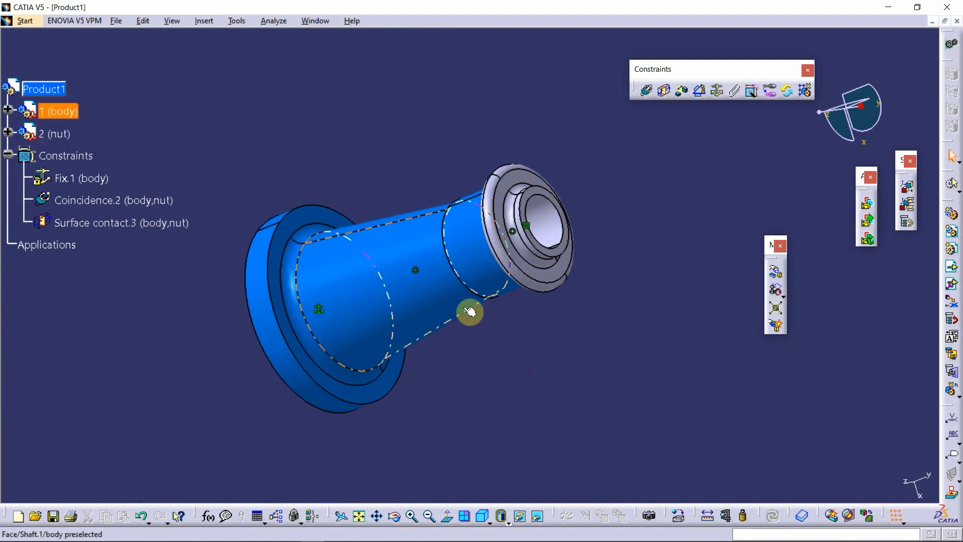
Test the constraints by dragging the body and the nut with Manipulation, and update the assembly to restore their positions
{"action": "left_click", "coordinate": [778, 274]}
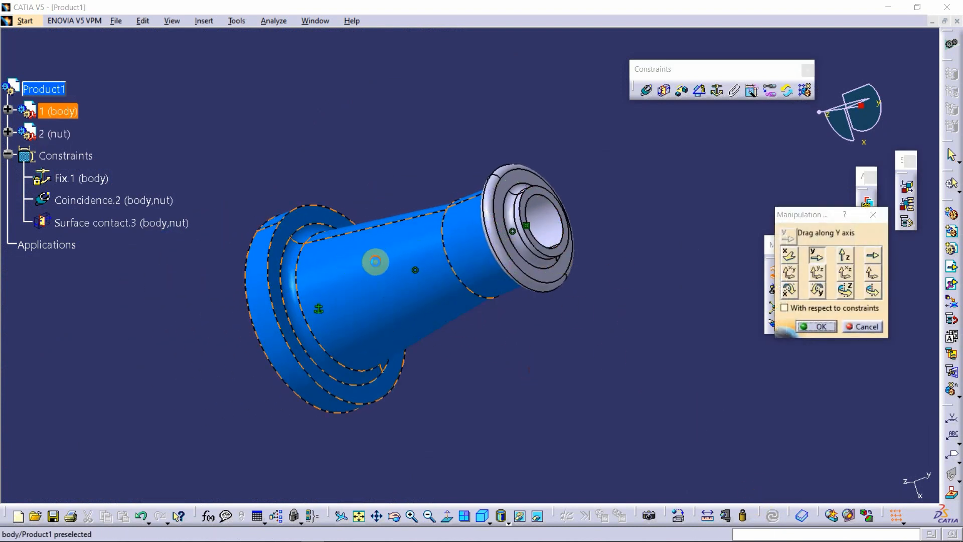
{"action": "left_click_drag", "start_coordinate": [376, 261], "coordinate": [247, 313]}
{"action": "left_click_drag", "start_coordinate": [555, 265], "coordinate": [525, 434]}
{"action": "left_click", "coordinate": [789, 273]}
{"action": "left_click", "coordinate": [816, 326]}
{"action": "middle_click_drag", "start_coordinate": [475, 349], "coordinate": [664, 483]}
{"action": "left_click", "coordinate": [773, 517]}
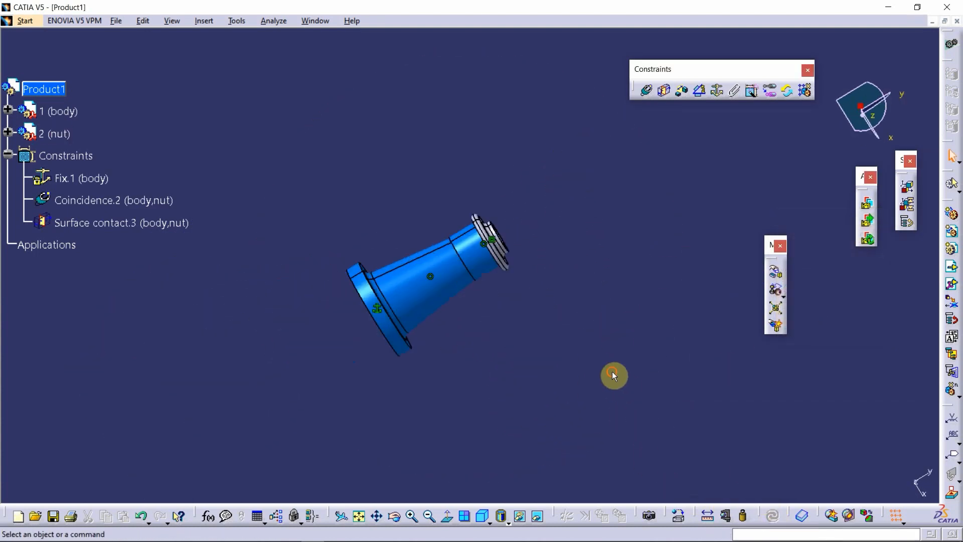
Insert the existing SCREW SPINDLE part from the assembly folder into Product1 as a component
{"action": "middle_click_drag", "start_coordinate": [495, 340], "coordinate": [524, 340]}
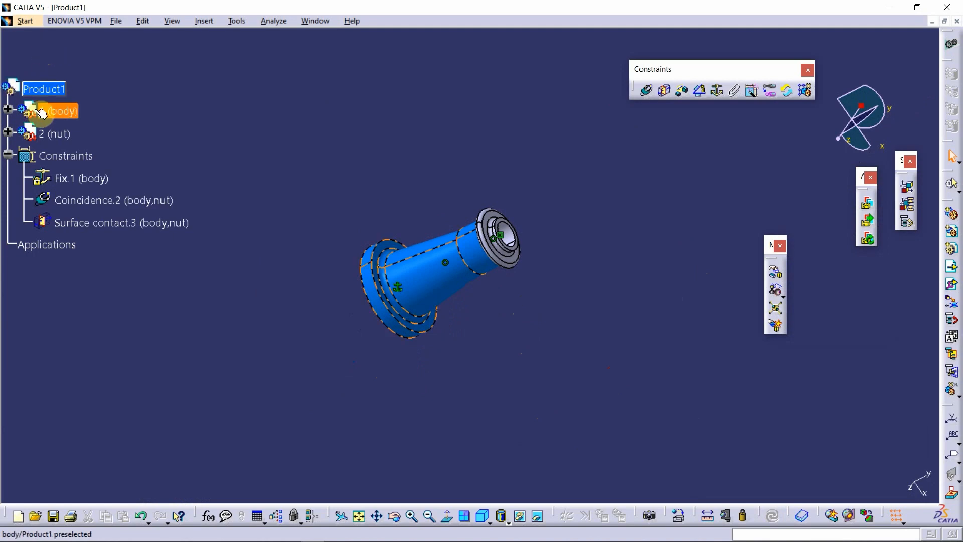
{"action": "right_click", "coordinate": [42, 90]}
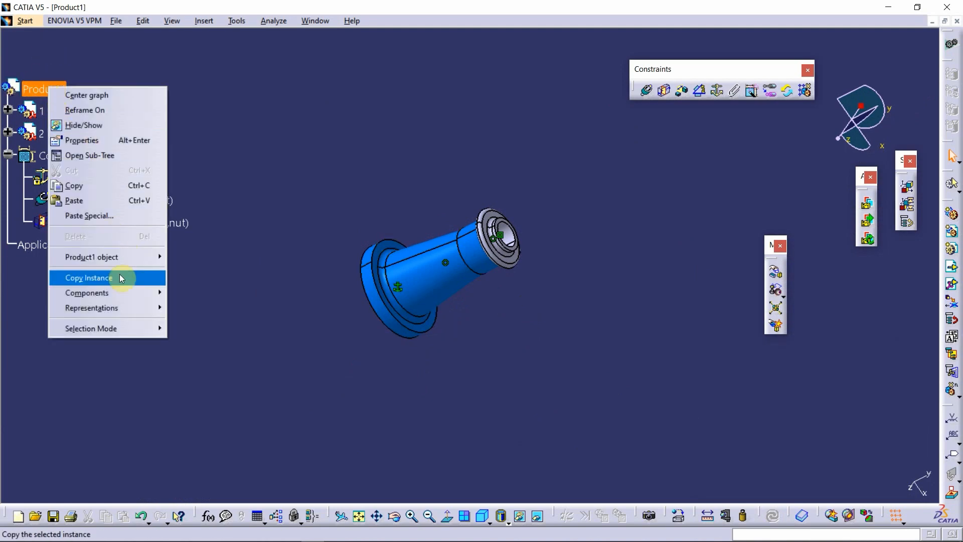
{"action": "mouse_move", "coordinate": [111, 294]}
{"action": "left_click", "coordinate": [213, 352]}
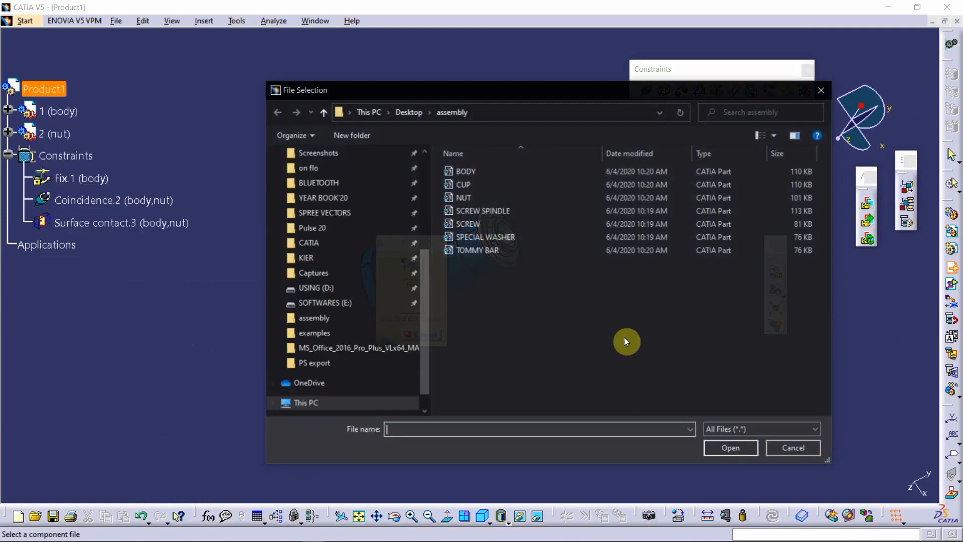
{"action": "left_click", "coordinate": [505, 213]}
{"action": "left_click", "coordinate": [736, 444]}
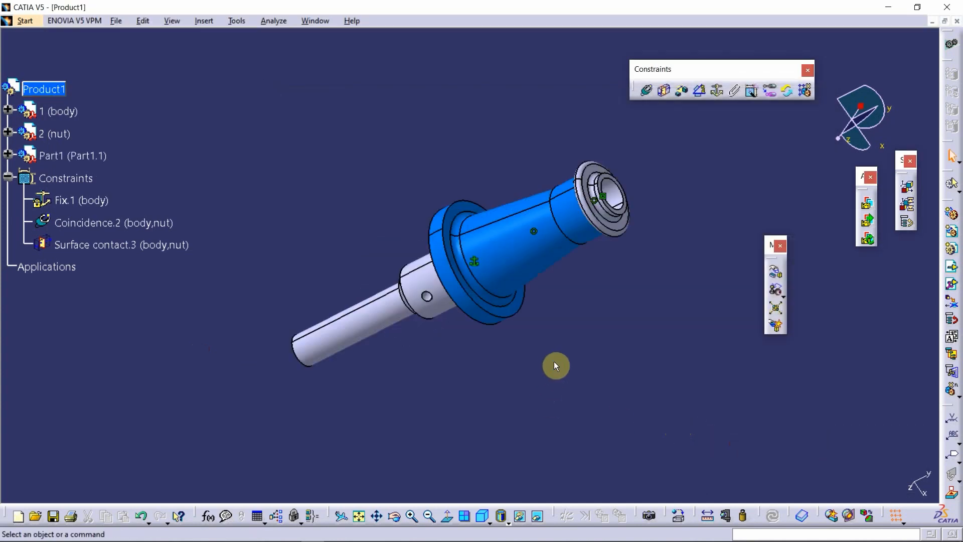
Add a coincidence constraint between the screw spindle's axis and the body's axis
{"action": "middle_click_drag", "start_coordinate": [470, 296], "coordinate": [525, 336]}
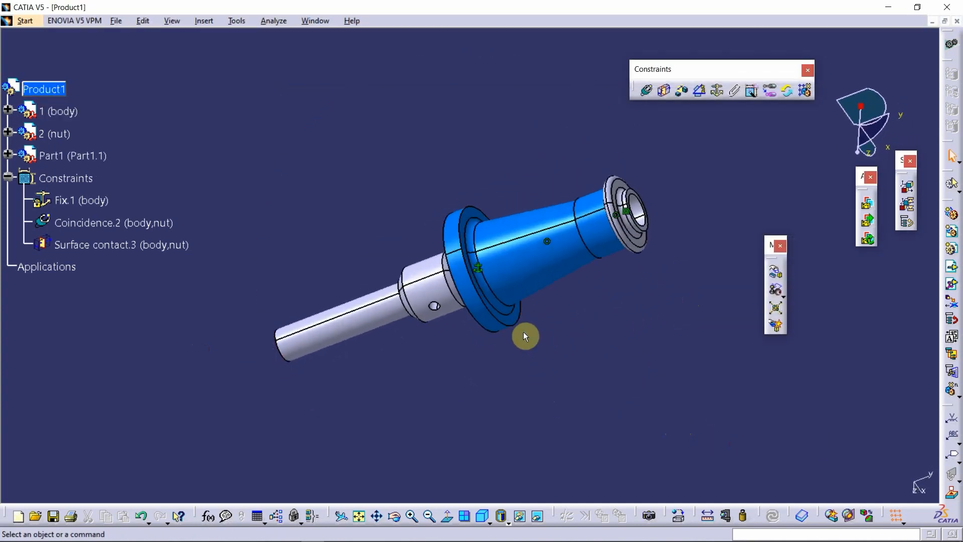
{"action": "left_click", "coordinate": [646, 95]}
{"action": "left_click", "coordinate": [351, 337]}
{"action": "left_click", "coordinate": [518, 266]}
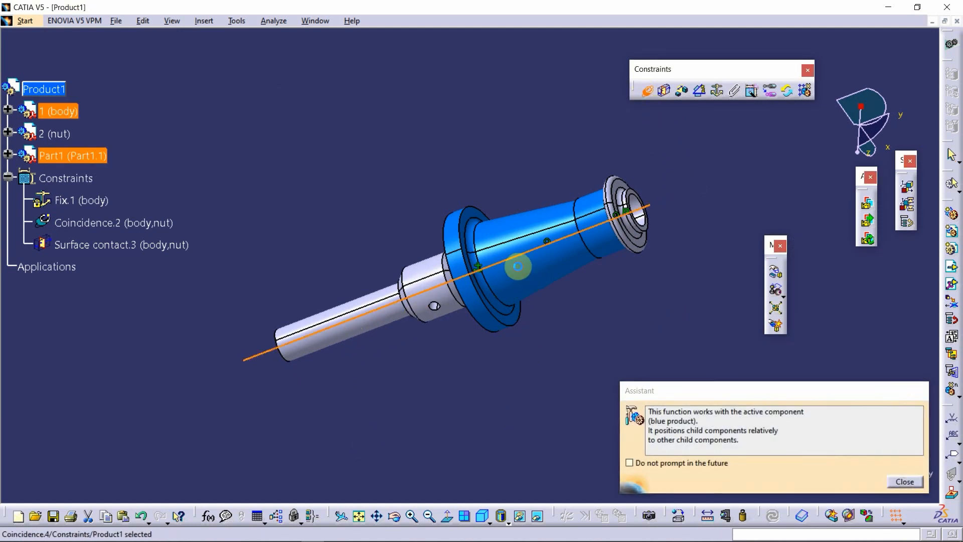
{"action": "left_click", "coordinate": [536, 390]}
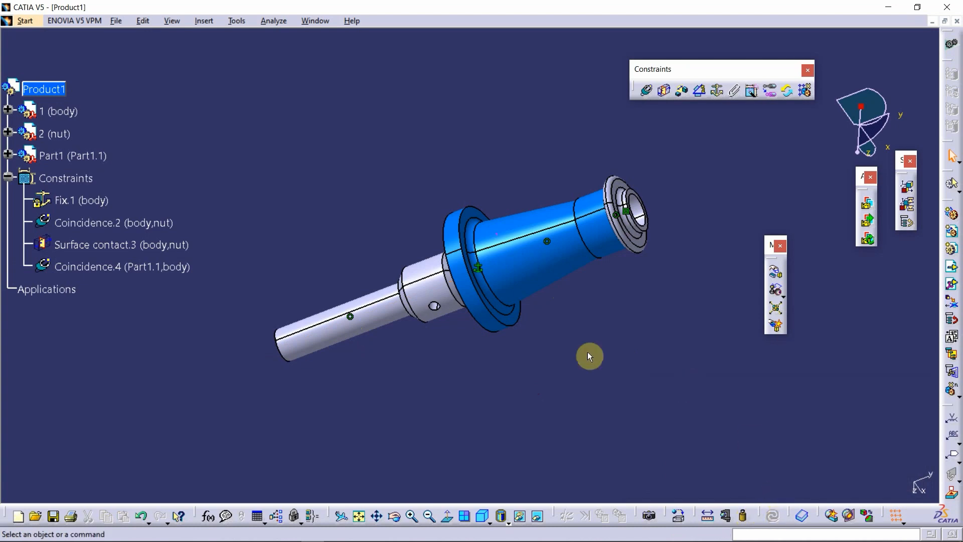
Move the screw spindle along the Y axis with Manipulation until its head sits beyond the nut at the body's narrow end
{"action": "middle_click_drag", "start_coordinate": [457, 264], "coordinate": [494, 331]}
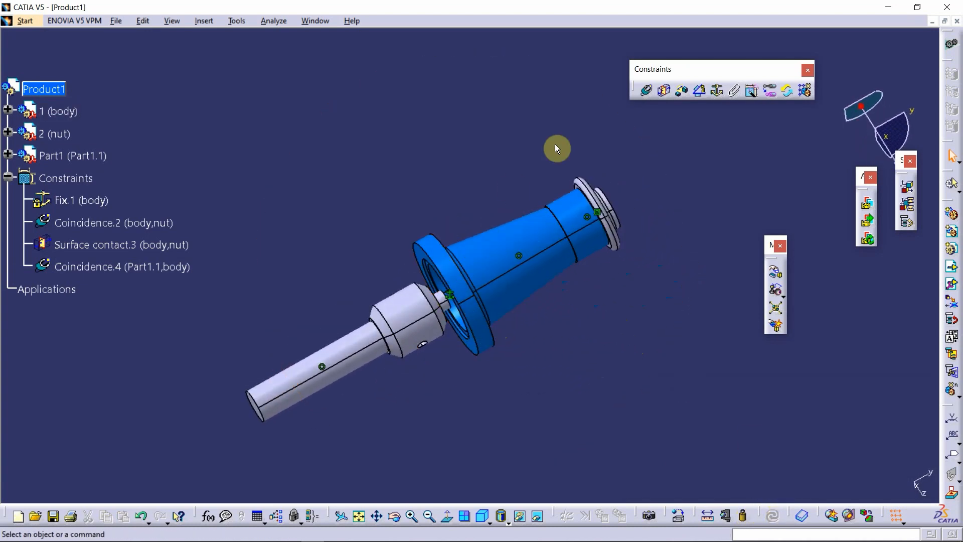
{"action": "left_click", "coordinate": [780, 274]}
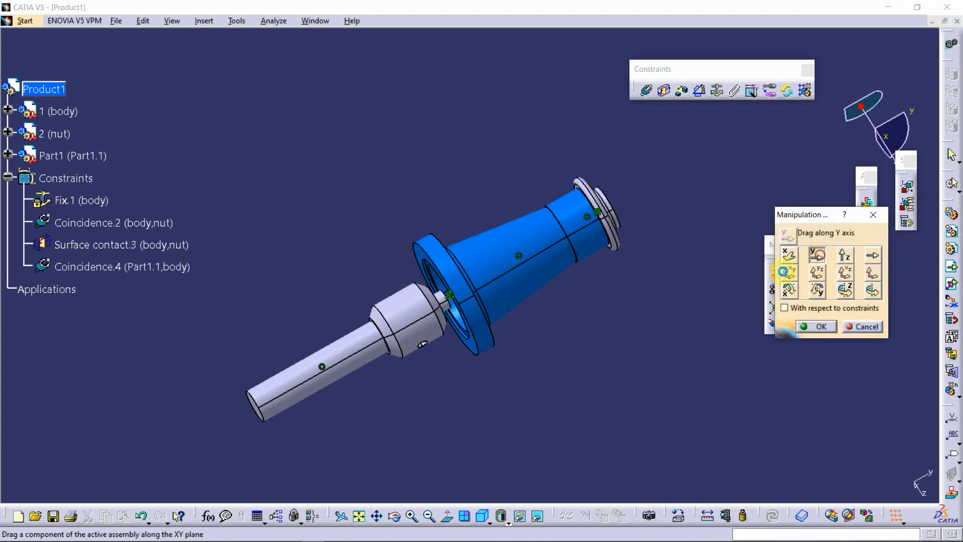
{"action": "left_click_drag", "start_coordinate": [333, 355], "coordinate": [560, 226]}
{"action": "left_click", "coordinate": [792, 326]}
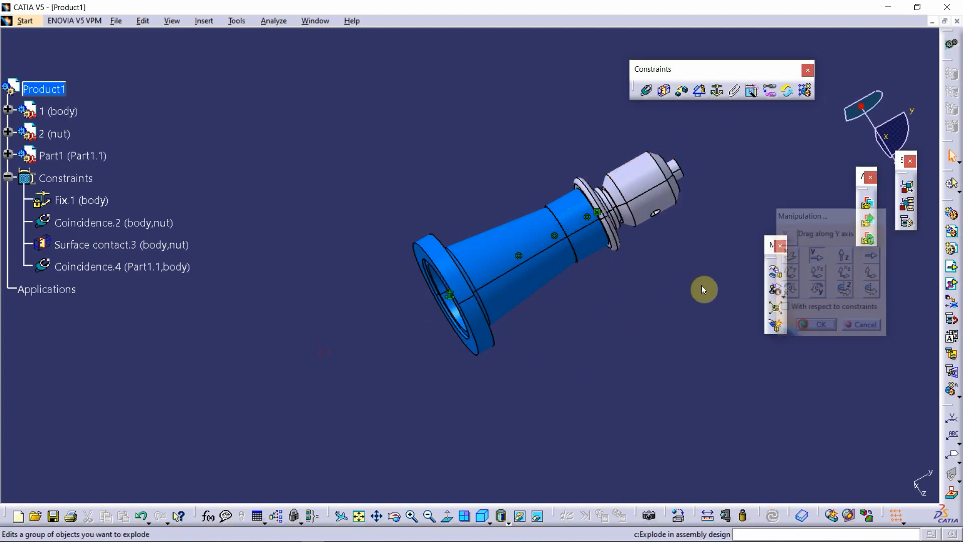
{"action": "middle_click_drag", "start_coordinate": [636, 215], "coordinate": [426, 266]}
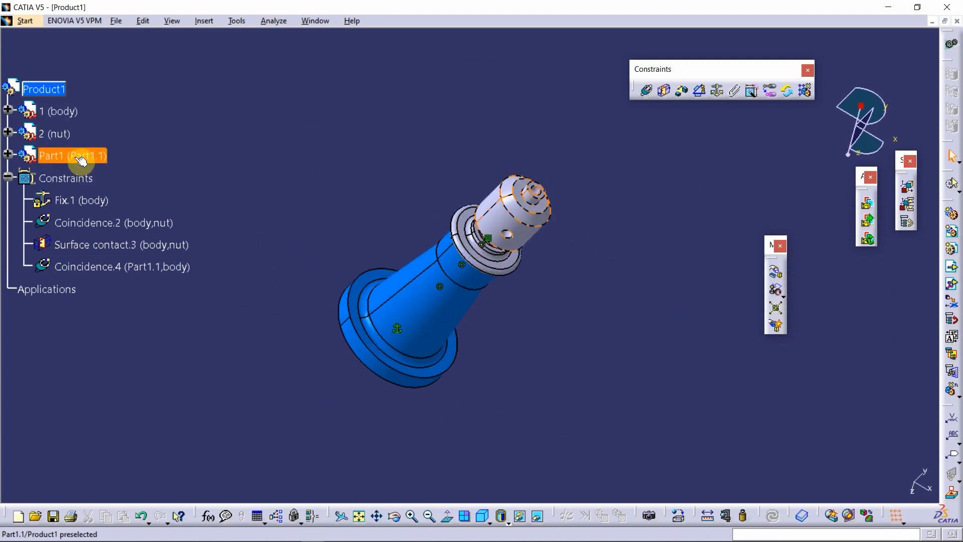
Set the inserted spindle's instance name to "Pscrew spindle" and its part number to 3
{"action": "right_click", "coordinate": [60, 160]}
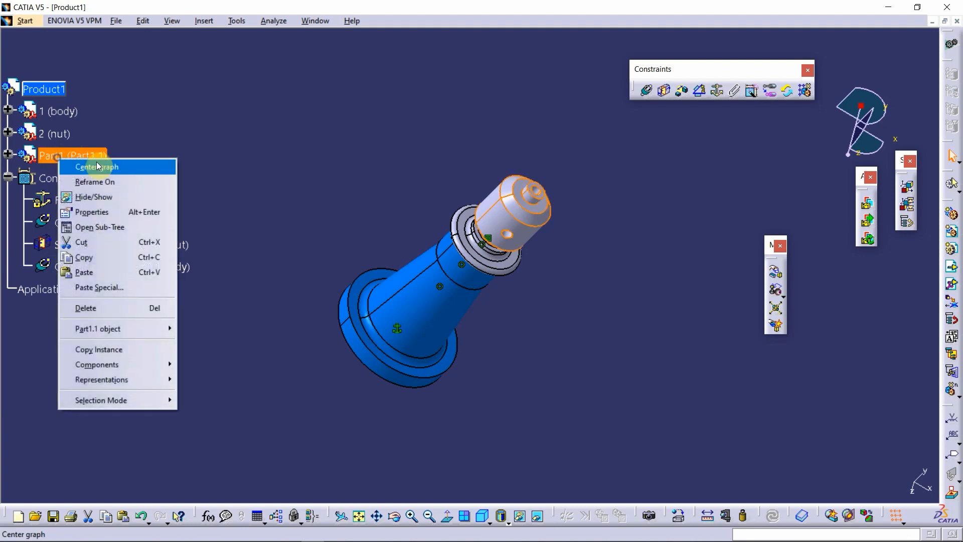
{"action": "left_click", "coordinate": [101, 211]}
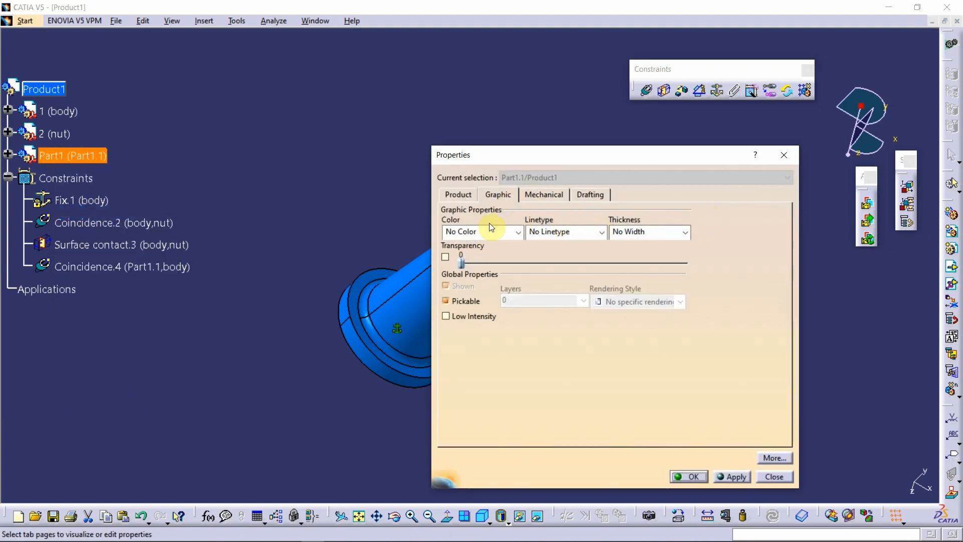
{"action": "left_click", "coordinate": [458, 194]}
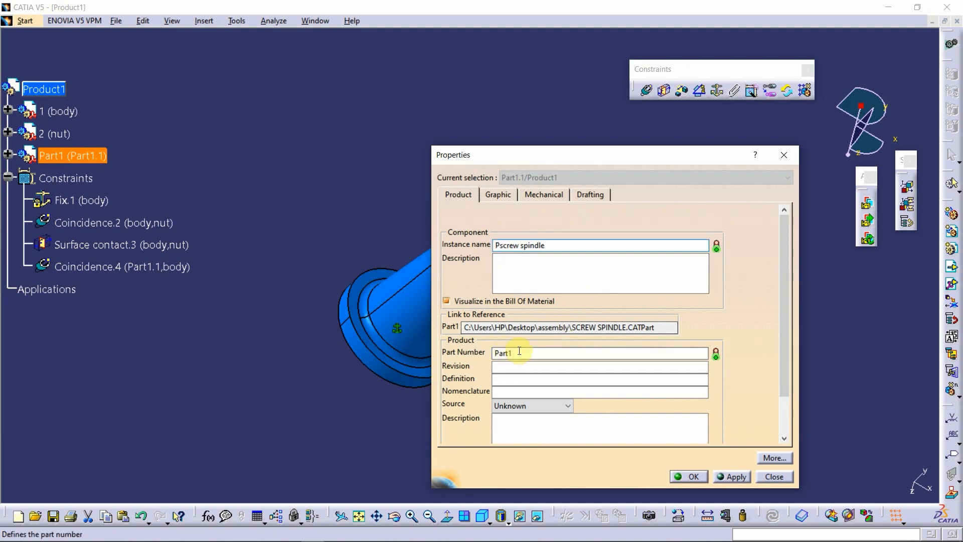
{"action": "type", "text": ".3"}
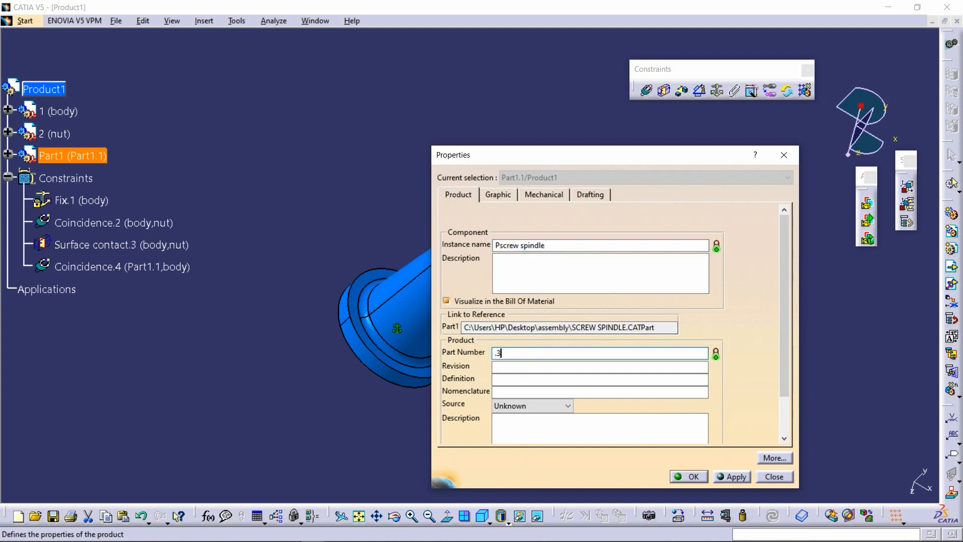
{"action": "key", "text": "Return"}
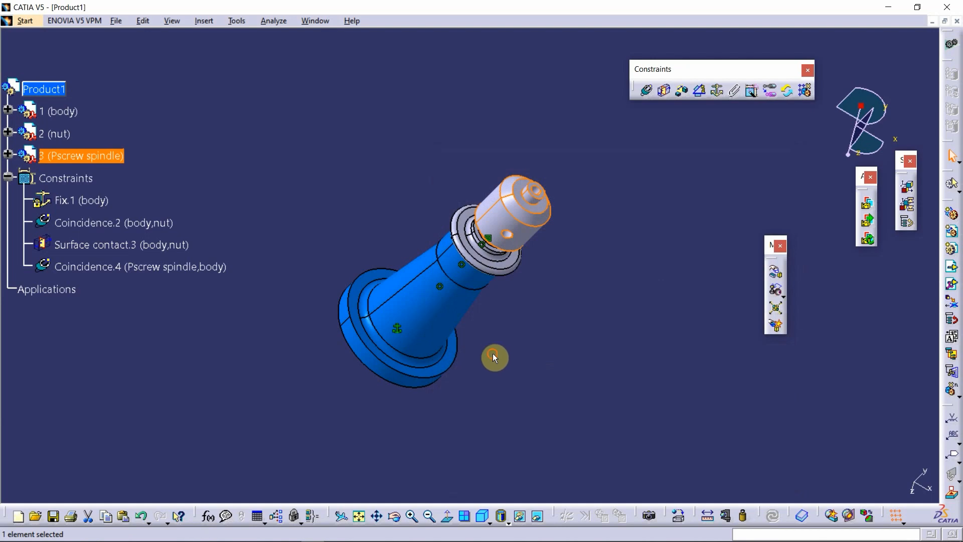
Correct the spindle's instance name to "screw spindle" and set its graphic color to yellow
{"action": "right_click", "coordinate": [99, 158]}
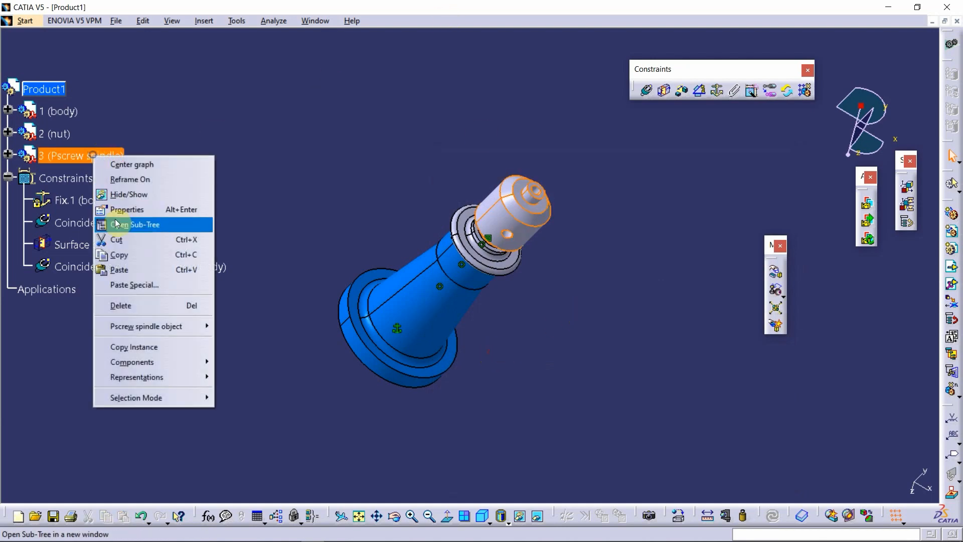
{"action": "left_click", "coordinate": [115, 209]}
{"action": "left_click", "coordinate": [502, 247]}
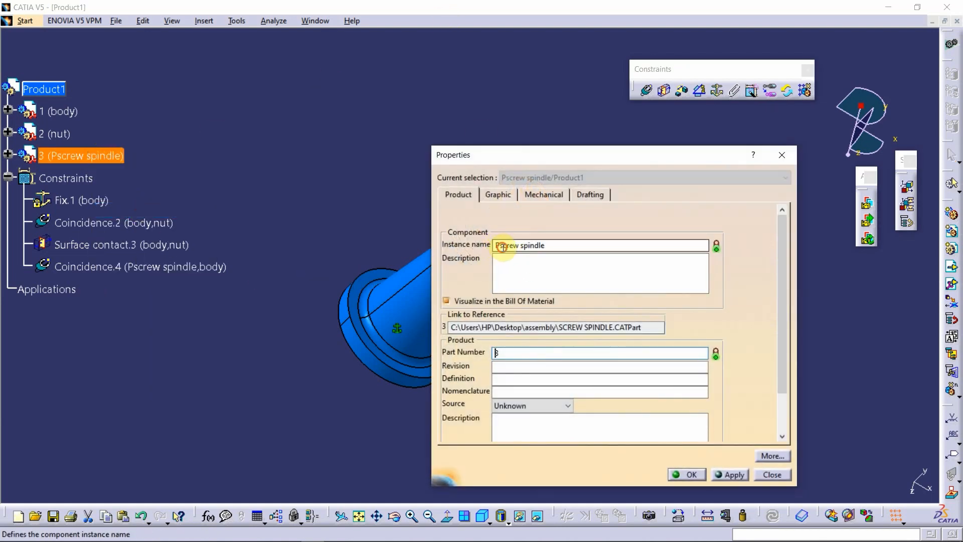
{"action": "type", "text": "s"}
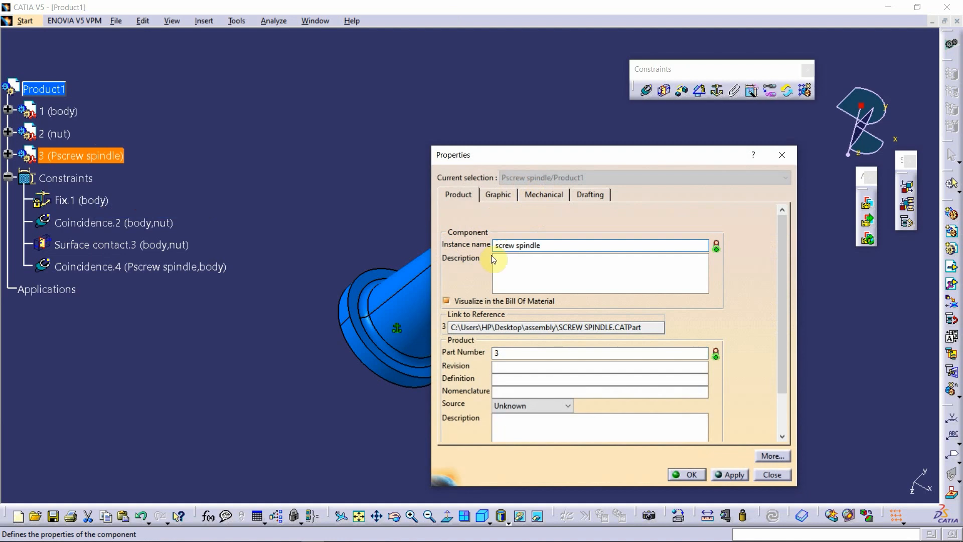
{"action": "left_click", "coordinate": [499, 195]}
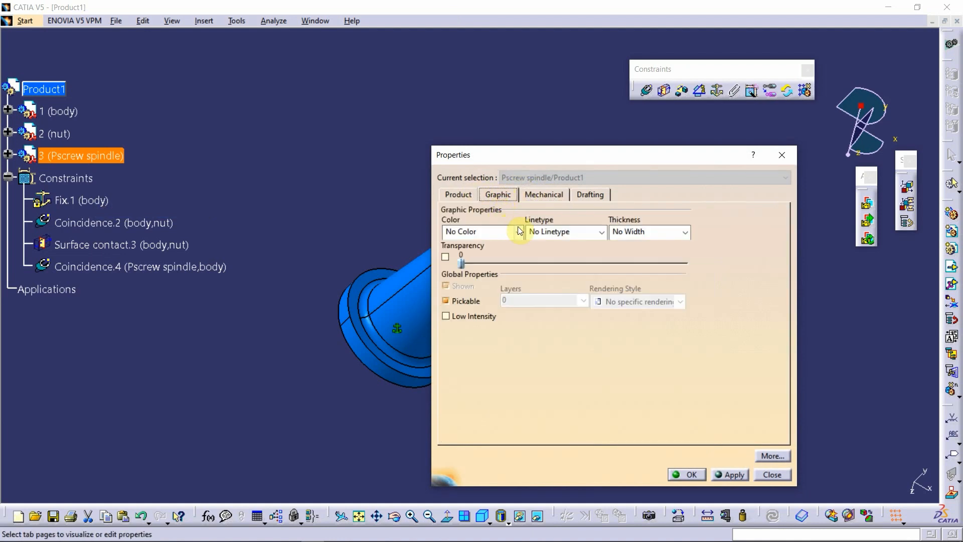
{"action": "left_click", "coordinate": [518, 232]}
{"action": "left_click", "coordinate": [499, 293]}
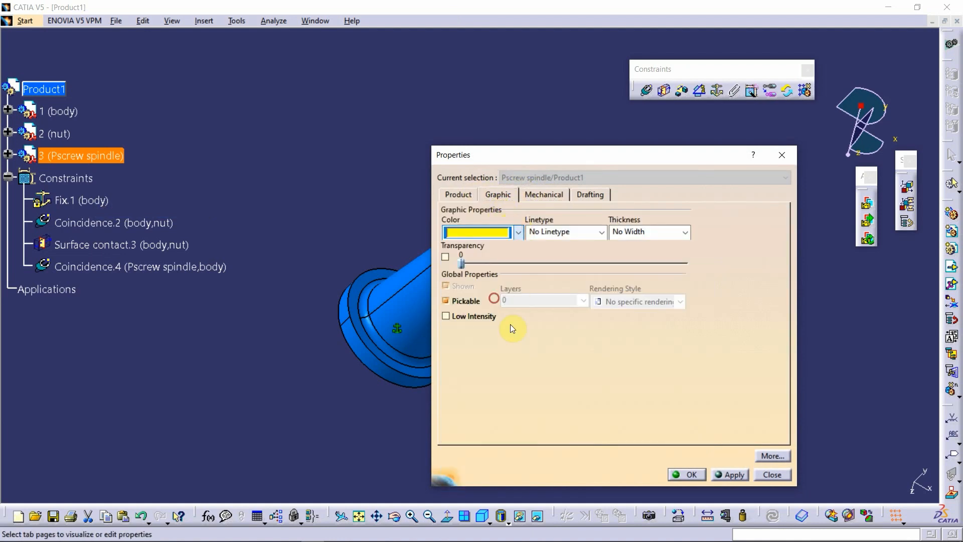
{"action": "left_click", "coordinate": [692, 475]}
{"action": "middle_click_drag", "start_coordinate": [531, 346], "coordinate": [258, 242]}
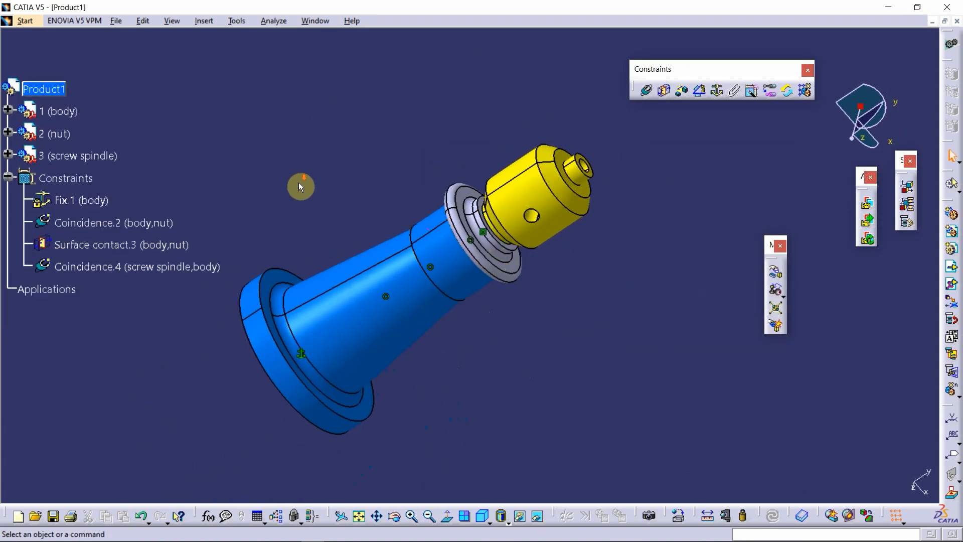
Insert the existing CUP part from the assembly folder into Product1 as a component
{"action": "right_click", "coordinate": [66, 89]}
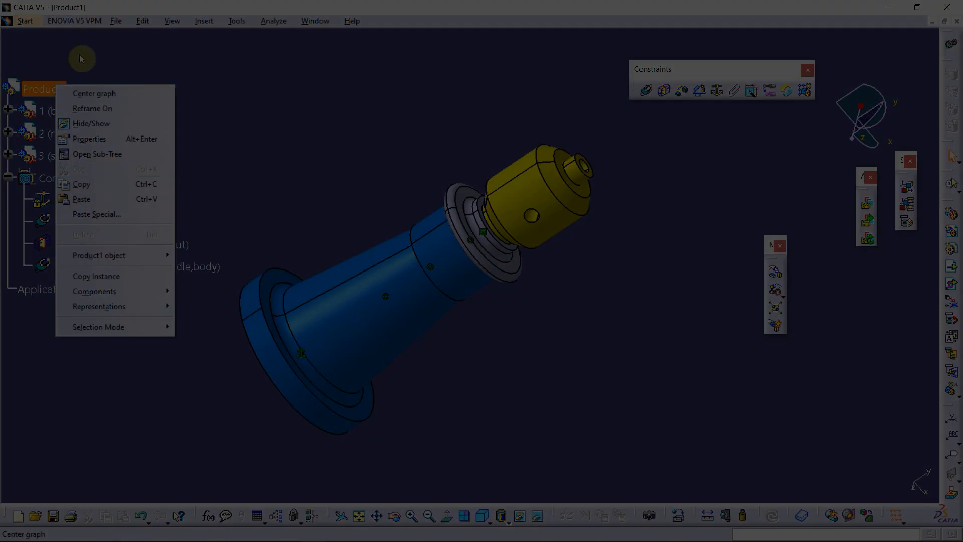
{"action": "left_click", "coordinate": [76, 54]}
{"action": "right_click", "coordinate": [33, 88]}
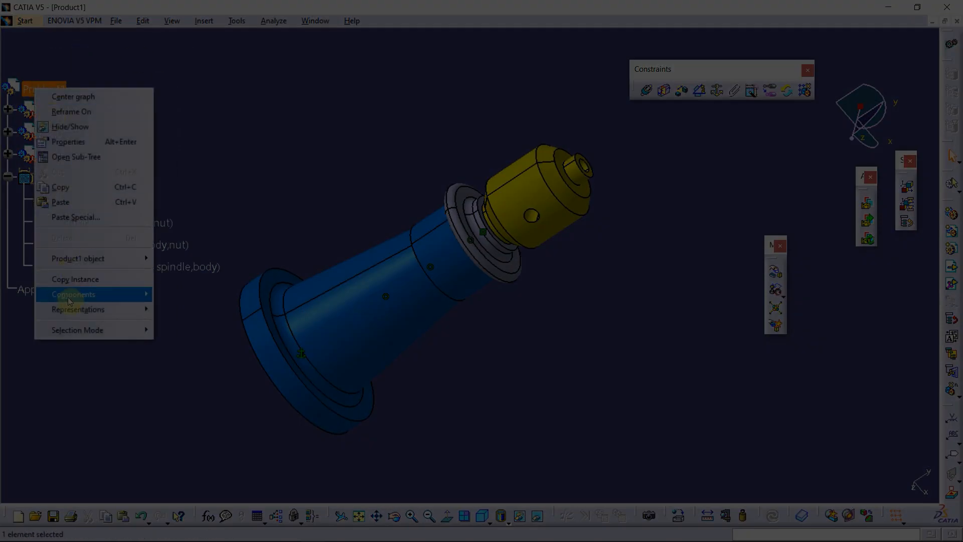
{"action": "mouse_move", "coordinate": [76, 293]}
{"action": "left_click", "coordinate": [190, 354]}
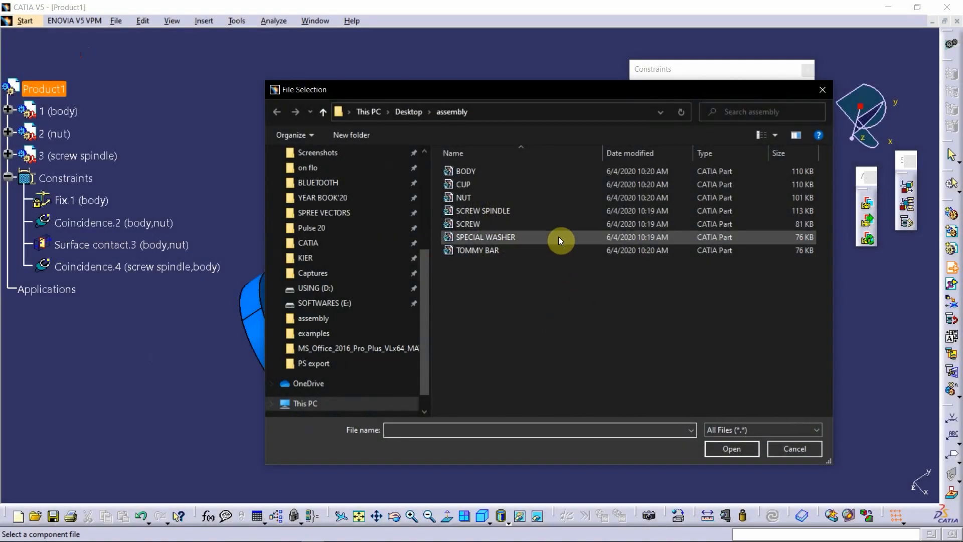
{"action": "left_click", "coordinate": [469, 183]}
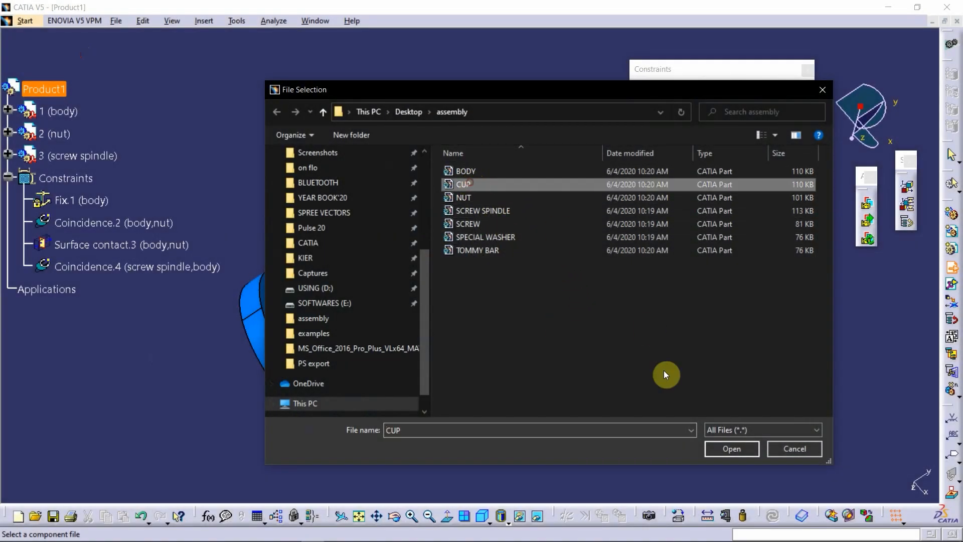
{"action": "left_click", "coordinate": [732, 449]}
Move the cup along the Y axis with Manipulation until it is out of the body and clear of the screw spindle's head
{"action": "middle_click_drag", "start_coordinate": [460, 361], "coordinate": [426, 313]}
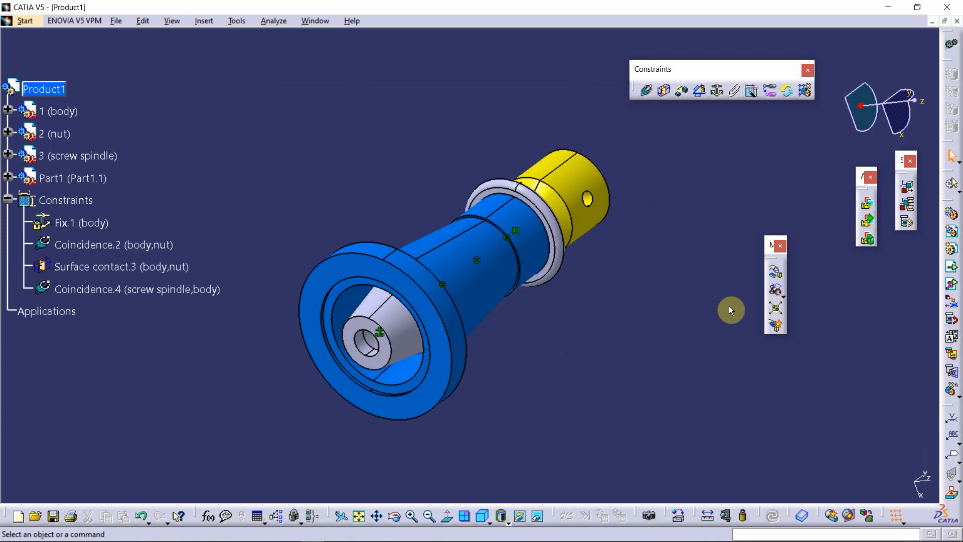
{"action": "left_click", "coordinate": [775, 272]}
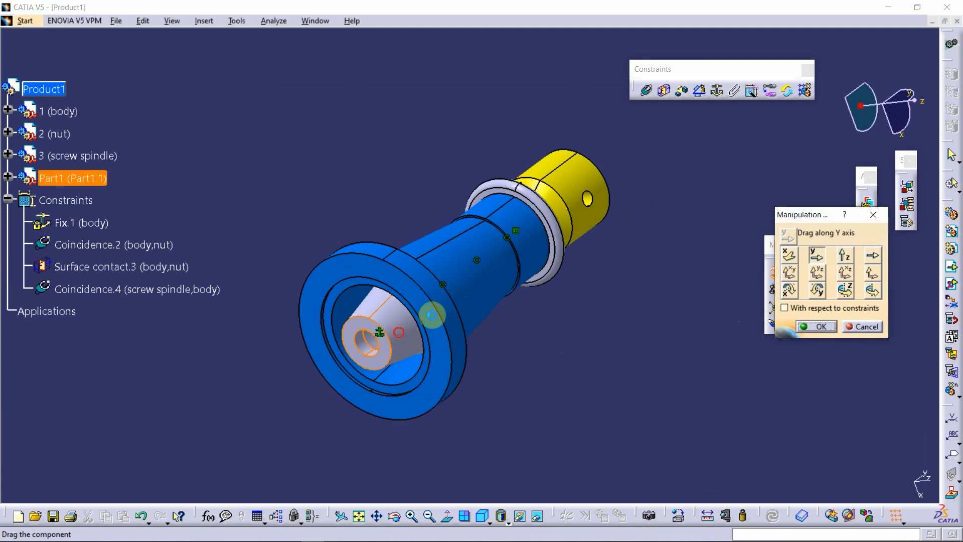
{"action": "left_click_drag", "start_coordinate": [430, 318], "coordinate": [694, 182]}
{"action": "left_click", "coordinate": [804, 327]}
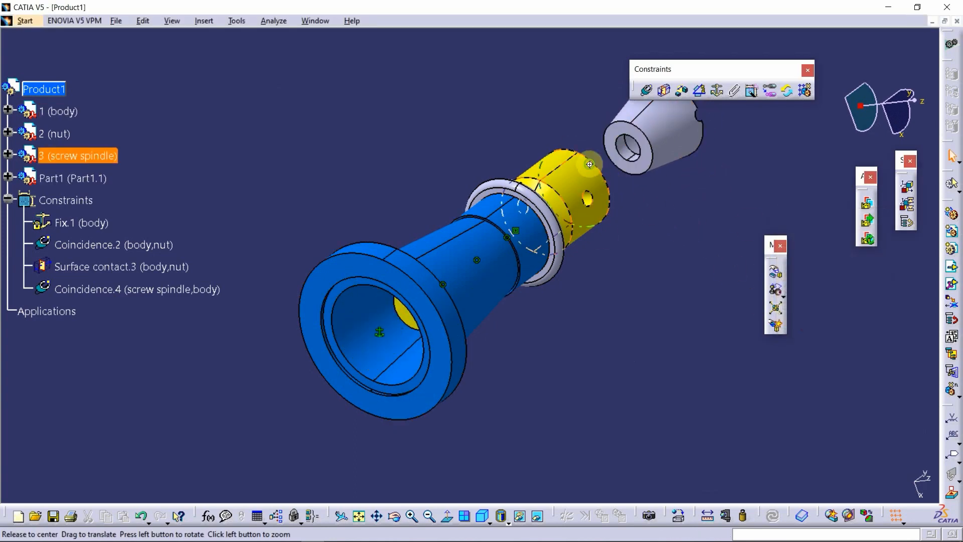
Add a contact constraint between the shoulder face around the screw spindle's end stub and the cup's narrow end face, and update the assembly
{"action": "middle_click_drag", "start_coordinate": [588, 163], "coordinate": [469, 348]}
{"action": "middle_click_drag", "start_coordinate": [540, 263], "coordinate": [624, 98]}
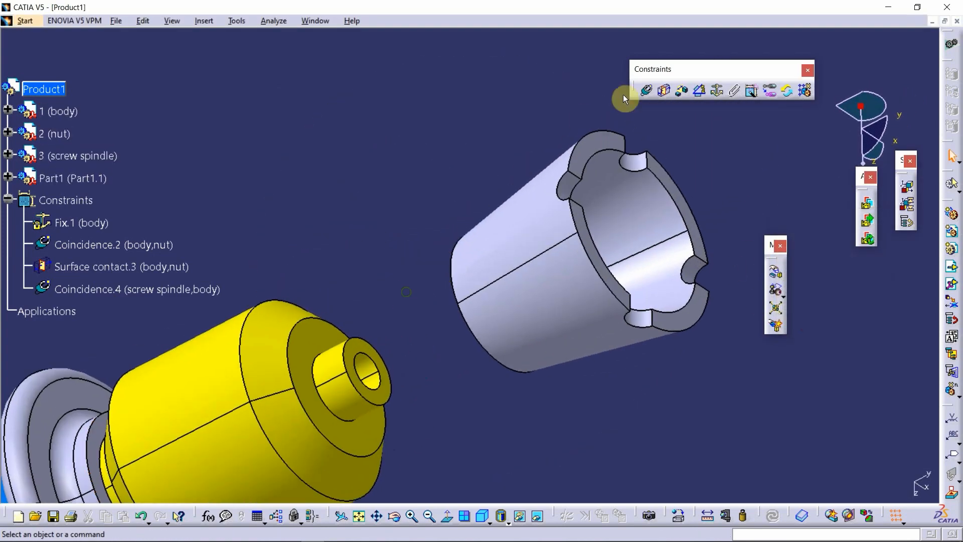
{"action": "left_click", "coordinate": [664, 92]}
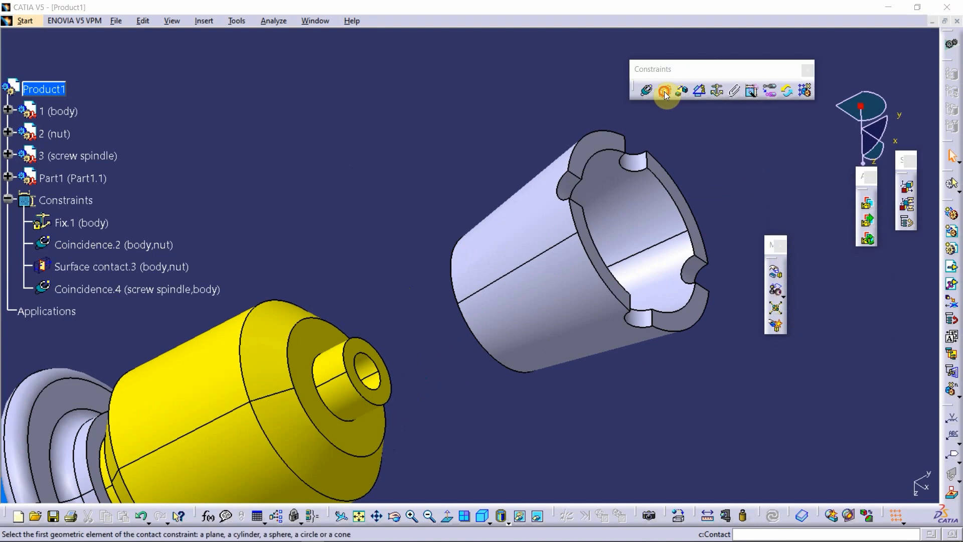
{"action": "left_click", "coordinate": [317, 337]}
{"action": "middle_click_drag", "start_coordinate": [561, 366], "coordinate": [682, 279]}
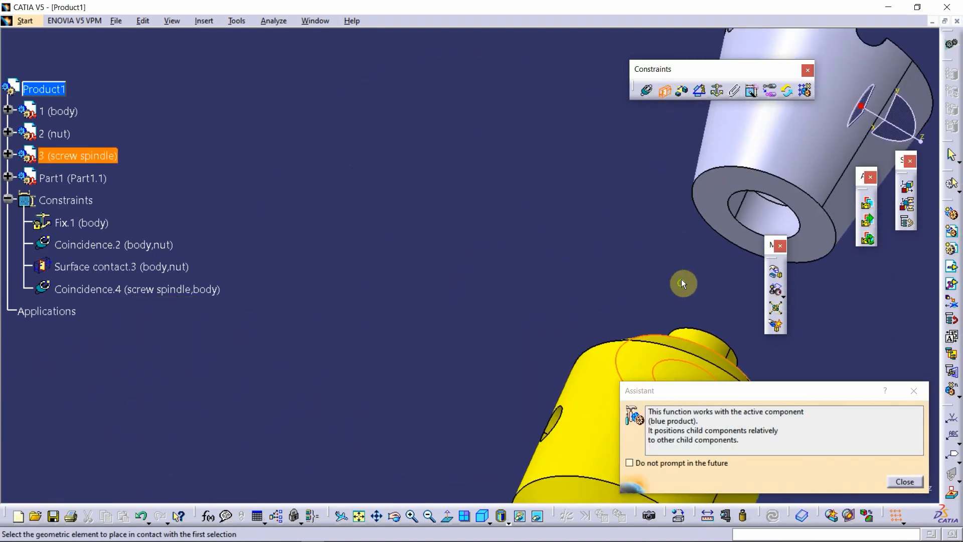
{"action": "left_click", "coordinate": [719, 187]}
{"action": "middle_click_drag", "start_coordinate": [645, 318], "coordinate": [466, 453]}
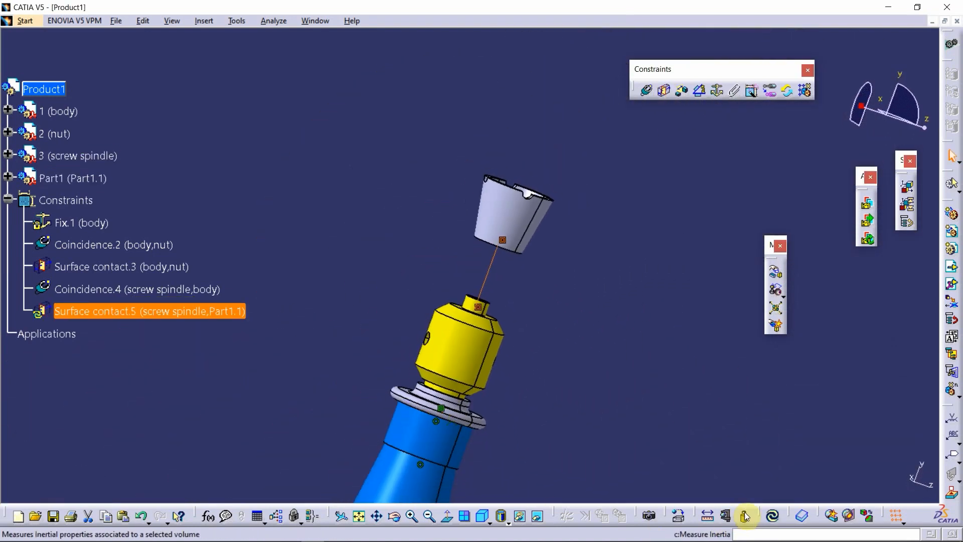
{"action": "left_click", "coordinate": [775, 516]}
{"action": "left_click", "coordinate": [661, 292]}
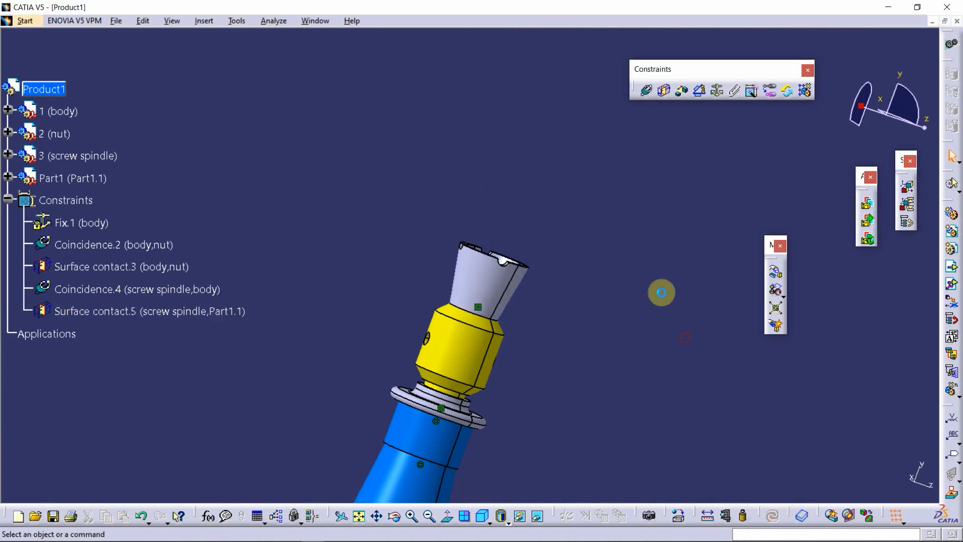
Add a coincidence constraint between the cup's axis and the body's axis, and update the assembly
{"action": "left_click", "coordinate": [646, 94]}
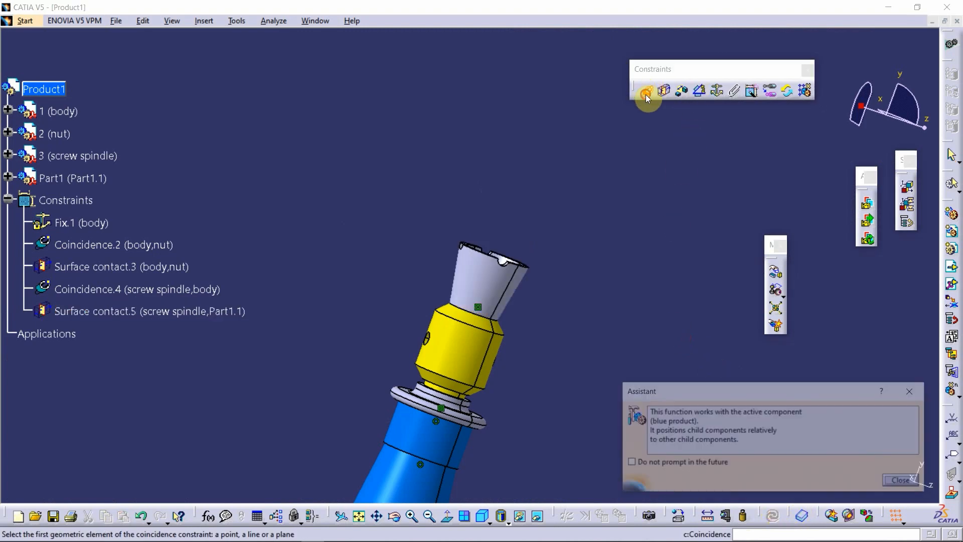
{"action": "left_click", "coordinate": [483, 275]}
{"action": "middle_click_drag", "start_coordinate": [519, 321], "coordinate": [525, 278]}
{"action": "middle_click_drag", "start_coordinate": [395, 388], "coordinate": [548, 158]}
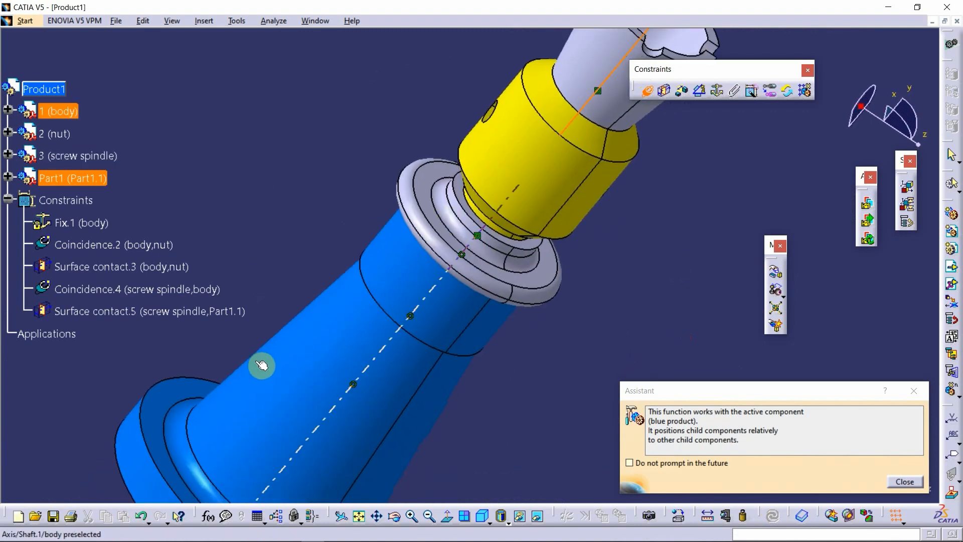
{"action": "left_click", "coordinate": [263, 367]}
{"action": "left_click", "coordinate": [770, 517]}
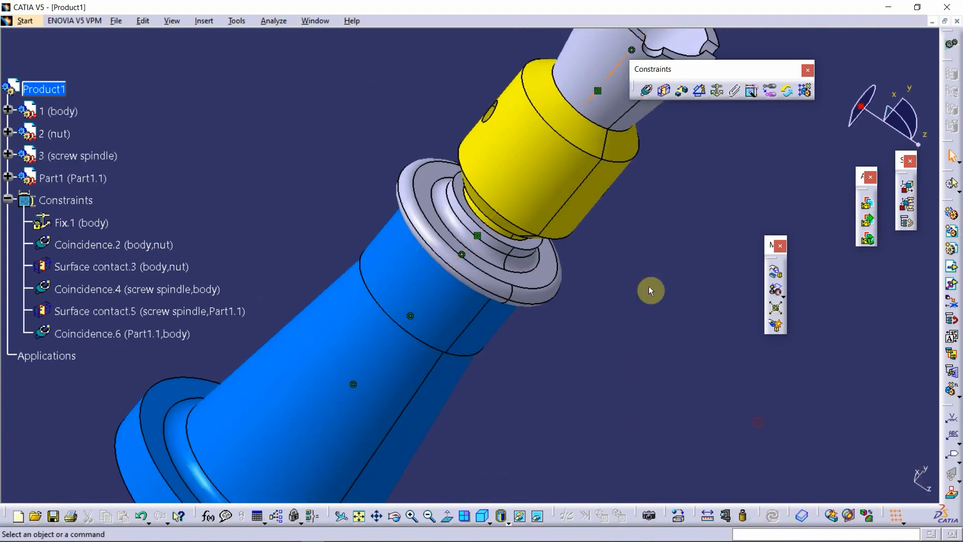
Set the cup component's instance name to "cup" and its part number to 4
{"action": "middle_click_drag", "start_coordinate": [649, 290], "coordinate": [370, 403]}
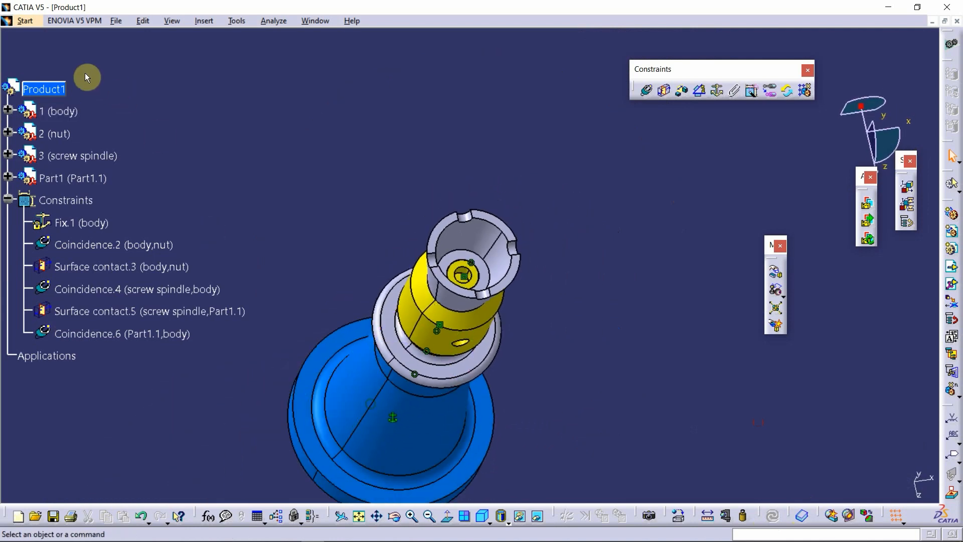
{"action": "left_click", "coordinate": [80, 176]}
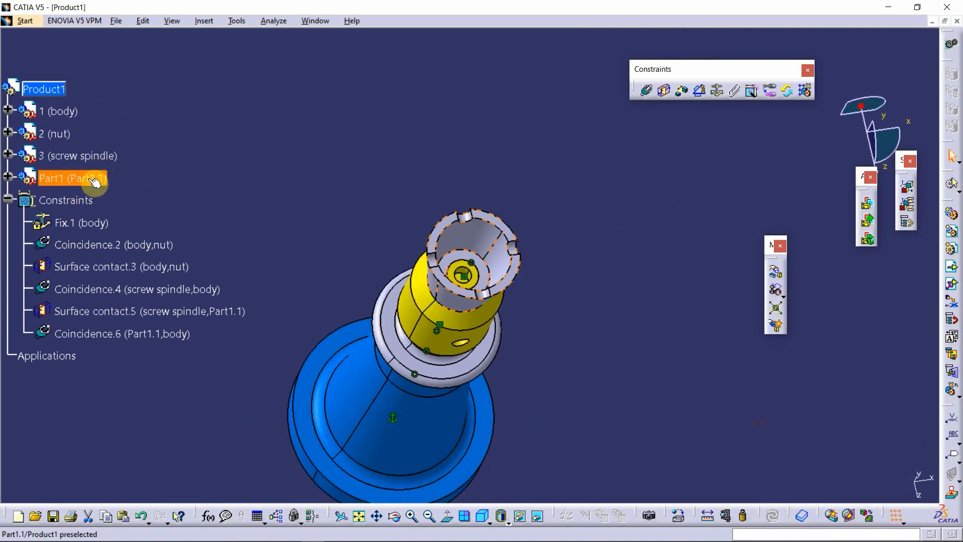
{"action": "right_click", "coordinate": [95, 182]}
{"action": "left_click", "coordinate": [122, 221]}
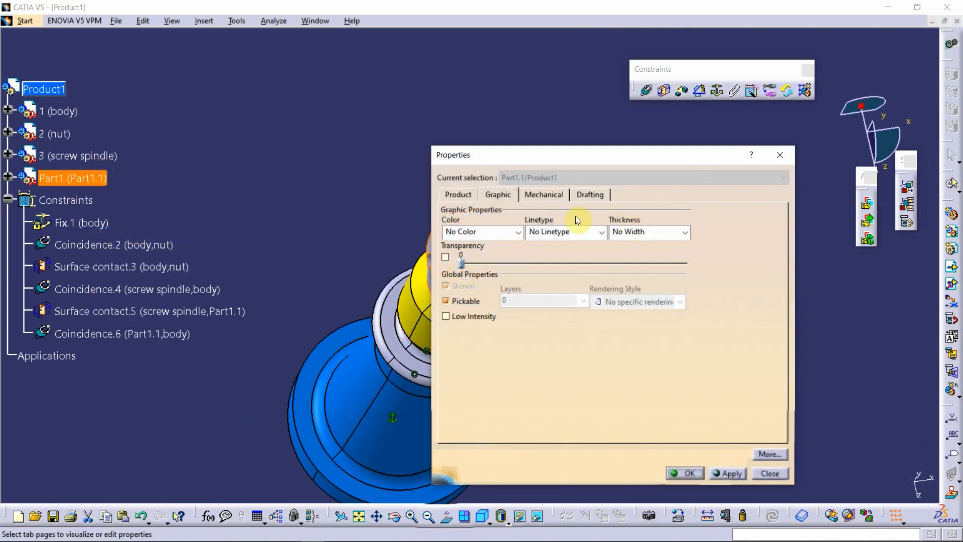
{"action": "left_click", "coordinate": [459, 192]}
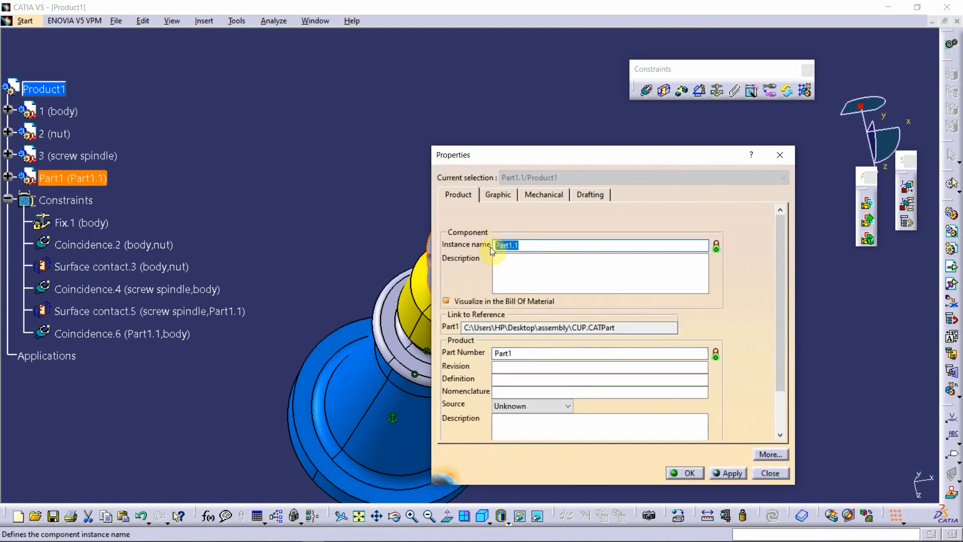
{"action": "key", "text": "BackSpace"}
{"action": "type", "text": "cup"}
{"action": "double_click", "coordinate": [515, 353]}
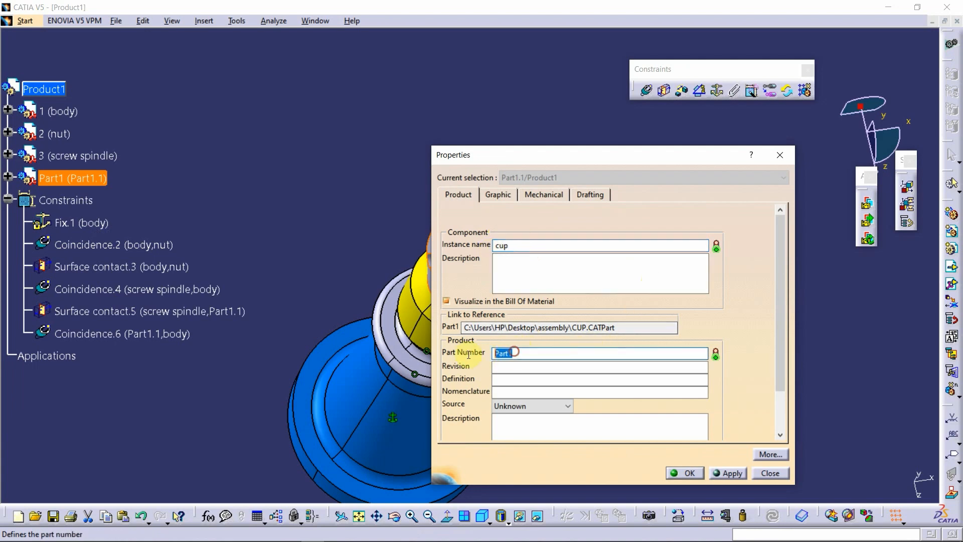
{"action": "type", "text": "4"}
{"action": "key", "text": "Return"}
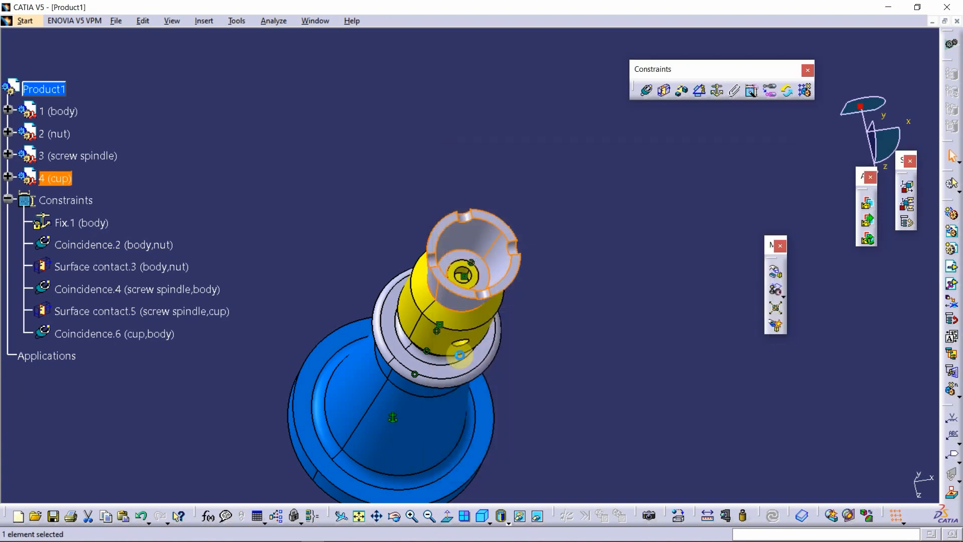
{"action": "left_click", "coordinate": [652, 340]}
Insert the existing SPECIAL WASHER part from the assembly folder into Product1 as a component
{"action": "right_click", "coordinate": [56, 97]}
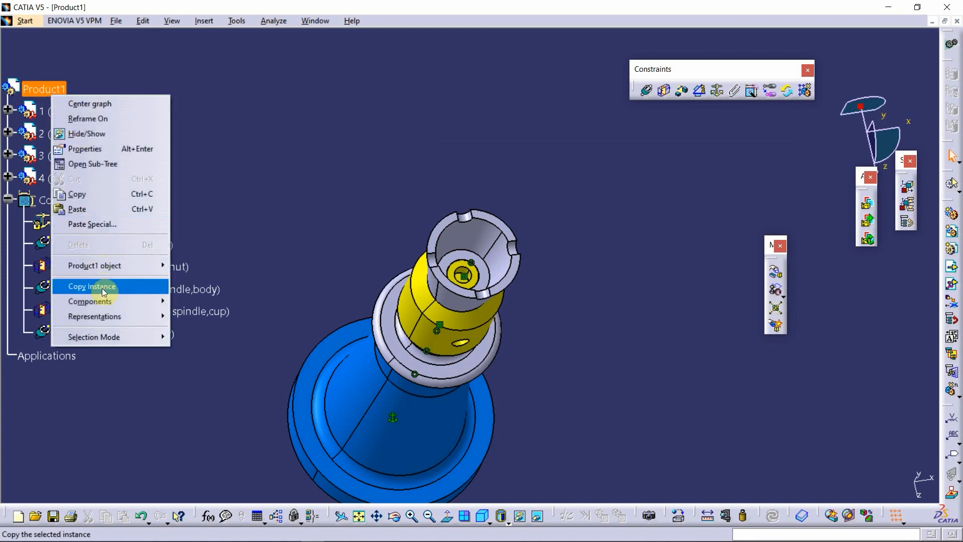
{"action": "mouse_move", "coordinate": [102, 303]}
{"action": "left_click", "coordinate": [210, 361]}
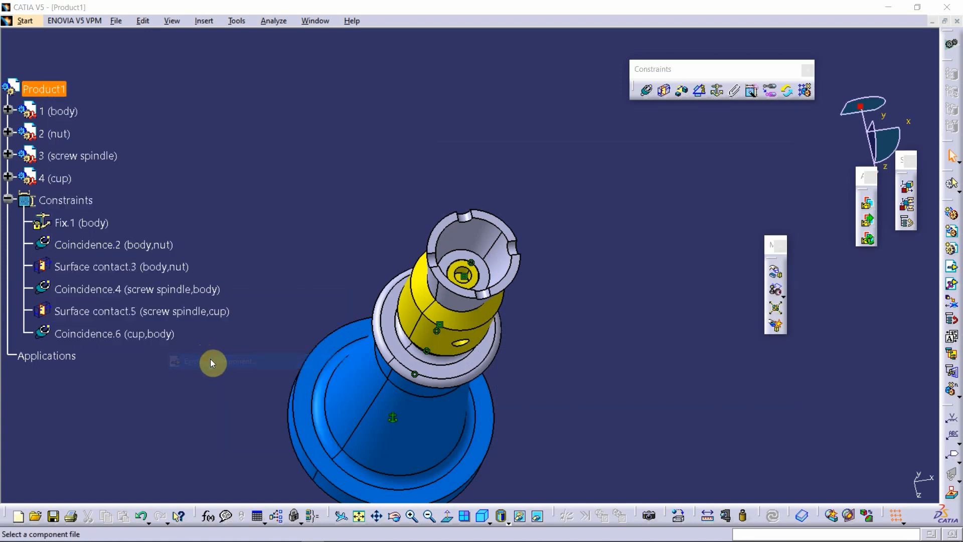
{"action": "left_click", "coordinate": [507, 248]}
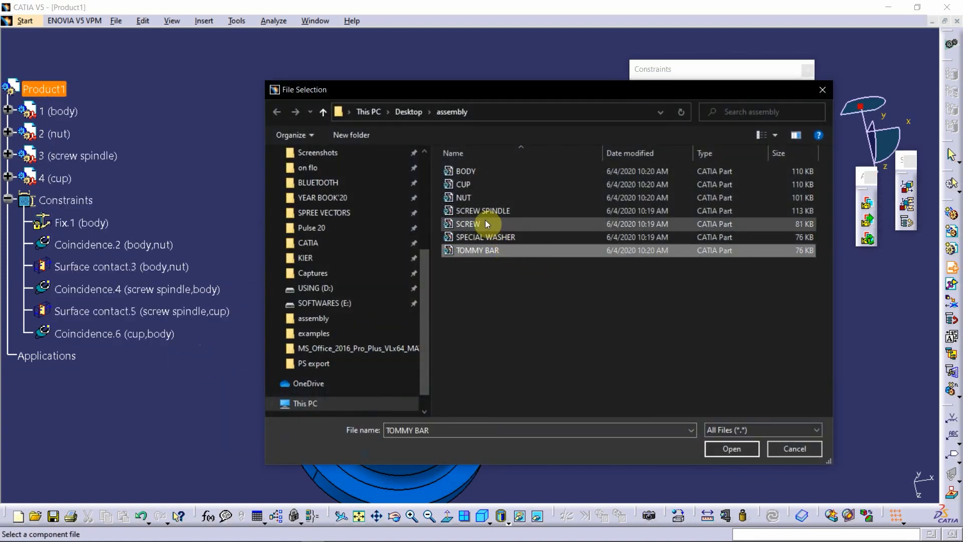
{"action": "left_click", "coordinate": [495, 236]}
{"action": "left_click", "coordinate": [732, 449]}
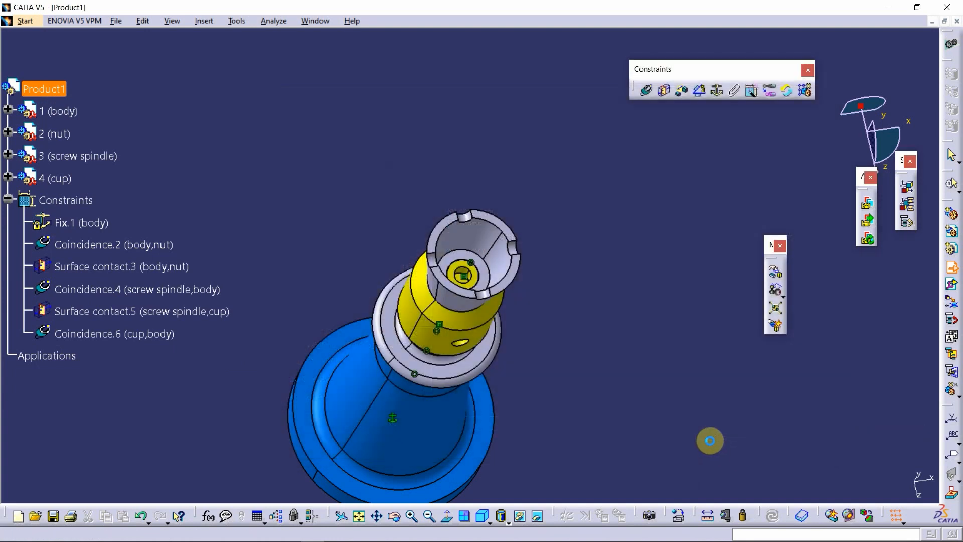
Give the special washer the instance name "washer" and part number 5, and set its graphic color to orange
{"action": "middle_click_drag", "start_coordinate": [423, 376], "coordinate": [393, 316]}
{"action": "right_click", "coordinate": [87, 203]}
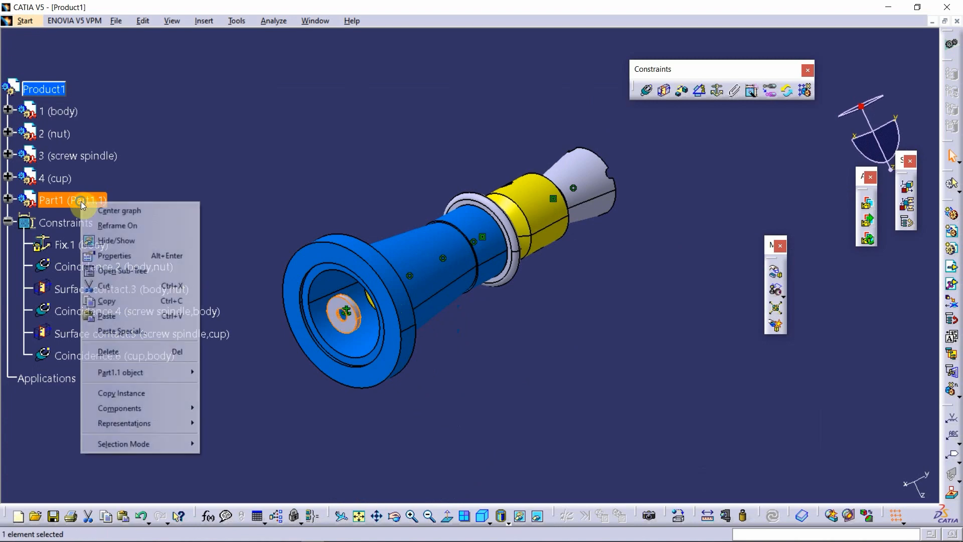
{"action": "left_click", "coordinate": [121, 256]}
{"action": "double_click", "coordinate": [536, 244]}
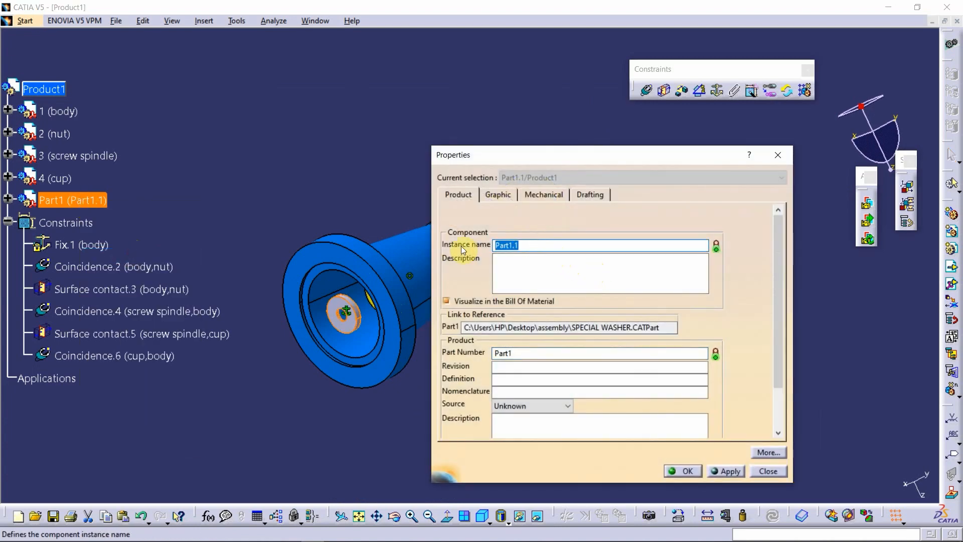
{"action": "type", "text": "washer"}
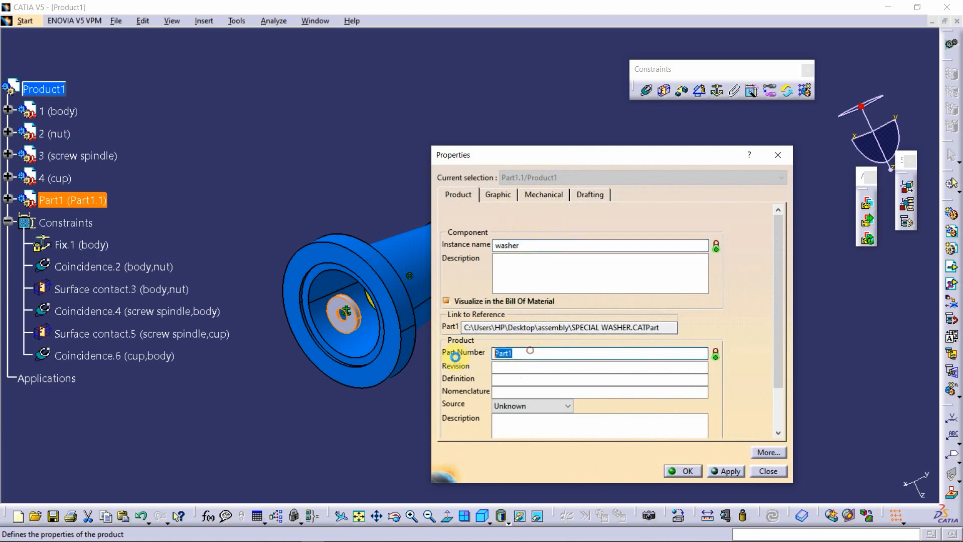
{"action": "left_click", "coordinate": [496, 196]}
{"action": "left_click", "coordinate": [505, 233]}
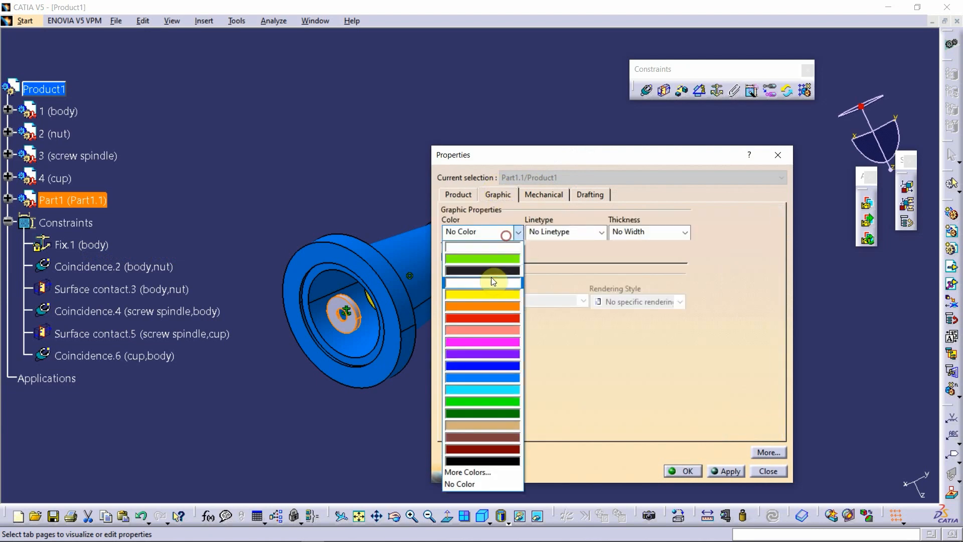
{"action": "left_click", "coordinate": [484, 308]}
{"action": "left_click", "coordinate": [681, 471]}
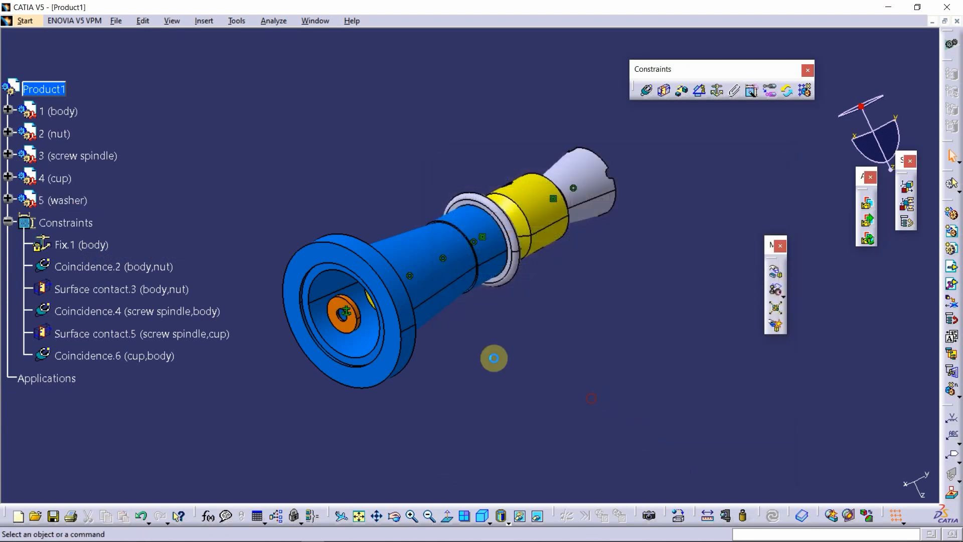
Move the washer along the Y axis with Manipulation until it is out of the body and beyond the cup's open end
{"action": "left_click", "coordinate": [782, 275]}
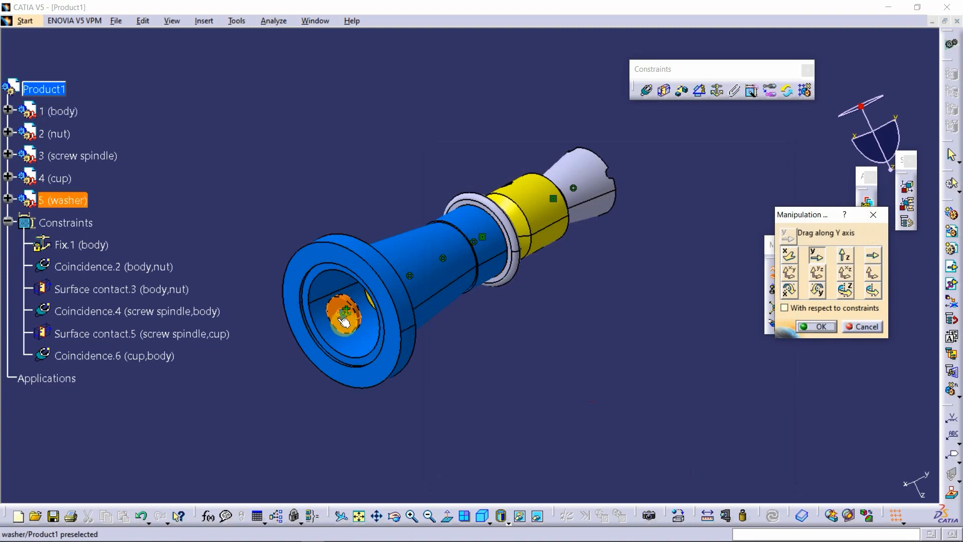
{"action": "left_click_drag", "start_coordinate": [586, 232], "coordinate": [672, 271]}
{"action": "left_click", "coordinate": [821, 327]}
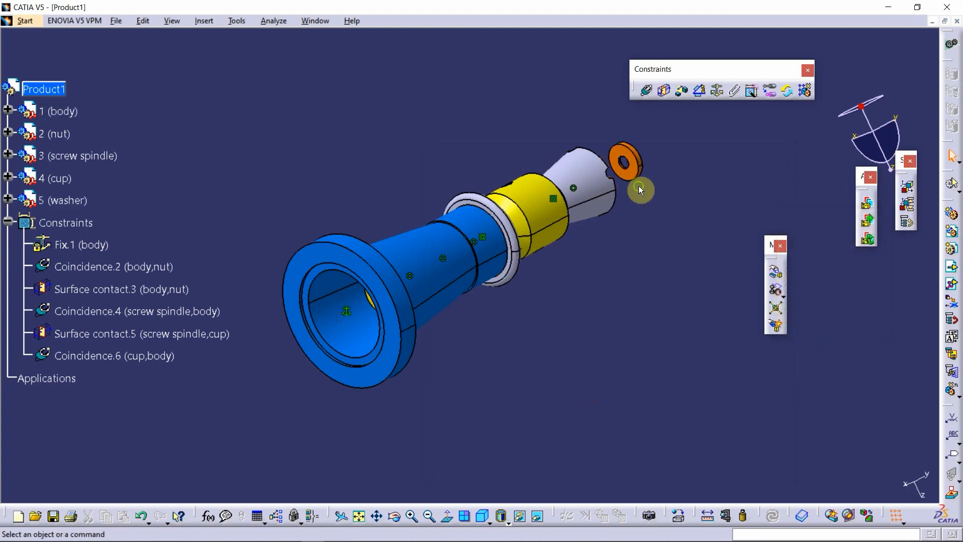
Add a coincidence constraint between the washer's axis and the body's axis
{"action": "middle_click_drag", "start_coordinate": [639, 185], "coordinate": [573, 254]}
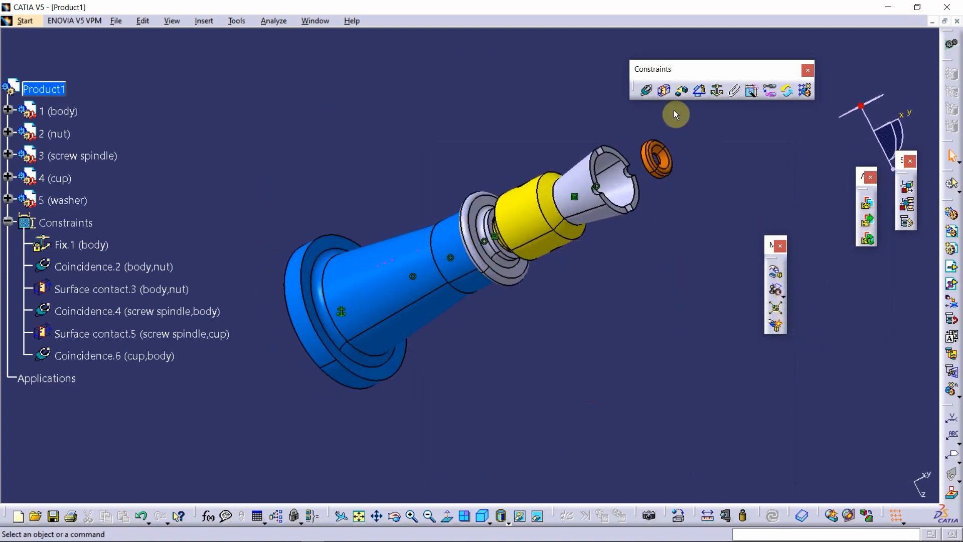
{"action": "left_click", "coordinate": [646, 97]}
{"action": "middle_click_drag", "start_coordinate": [650, 126], "coordinate": [409, 286]}
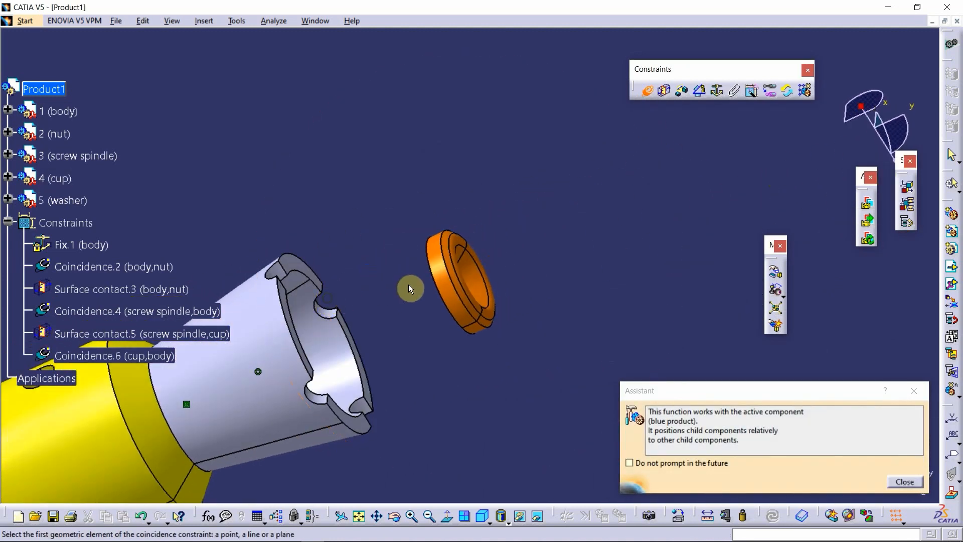
{"action": "middle_click_drag", "start_coordinate": [473, 301], "coordinate": [617, 283]}
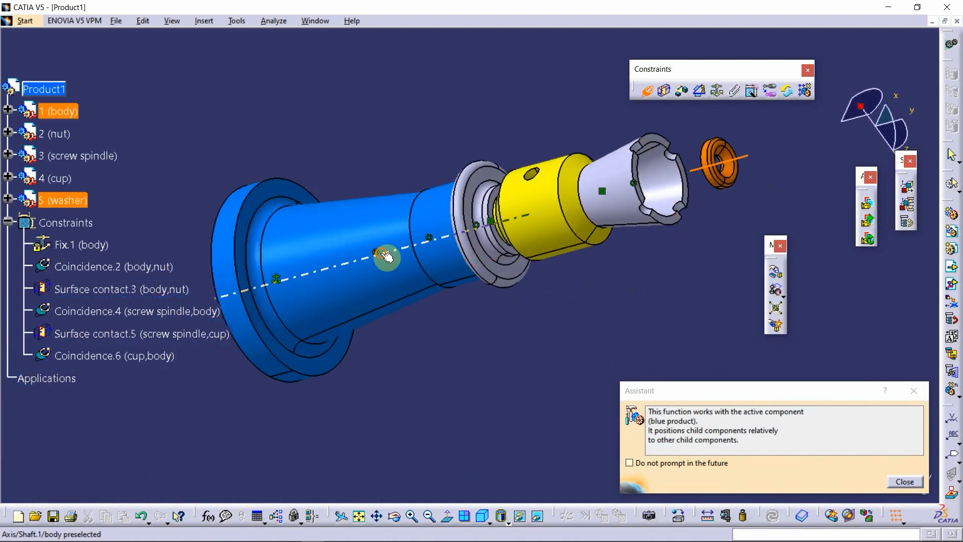
{"action": "left_click", "coordinate": [384, 254]}
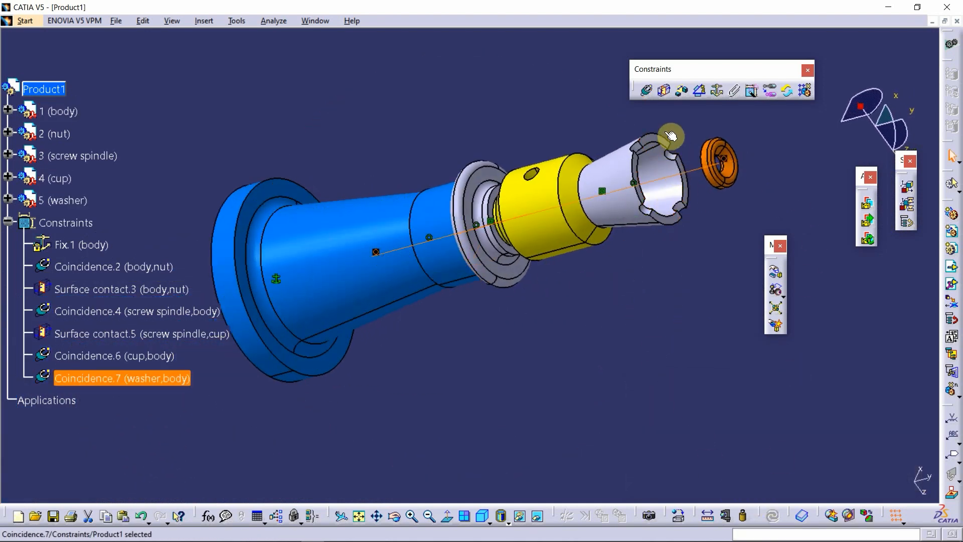
Add a contact constraint between the cup's inner floor face and the washer's flat face, and update the assembly
{"action": "left_click", "coordinate": [663, 93]}
{"action": "middle_click_drag", "start_coordinate": [622, 176], "coordinate": [547, 271]}
{"action": "left_click", "coordinate": [556, 259]}
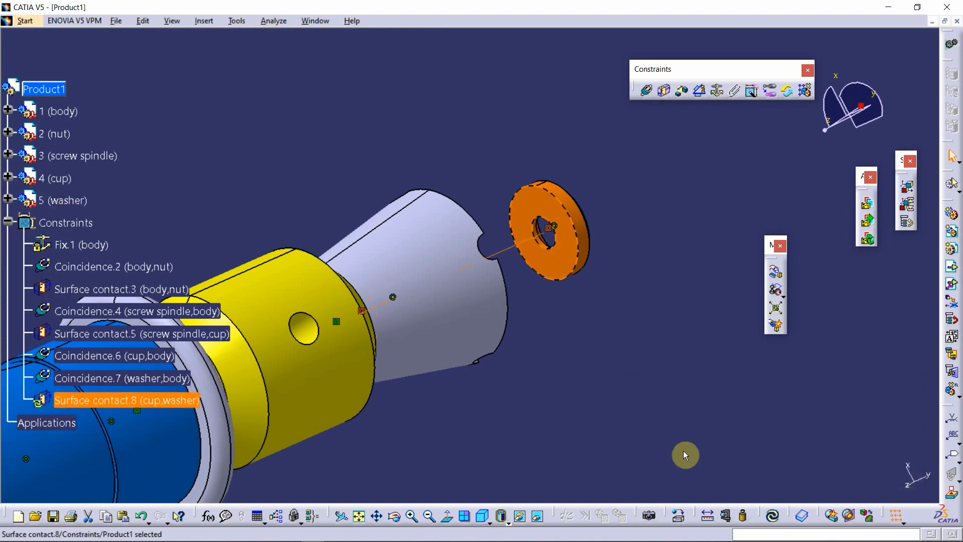
{"action": "left_click", "coordinate": [772, 516]}
{"action": "left_click", "coordinate": [522, 355]}
Insert the existing SCREW part from the assembly folder into Product1 as a component
{"action": "middle_click_drag", "start_coordinate": [522, 355], "coordinate": [463, 283]}
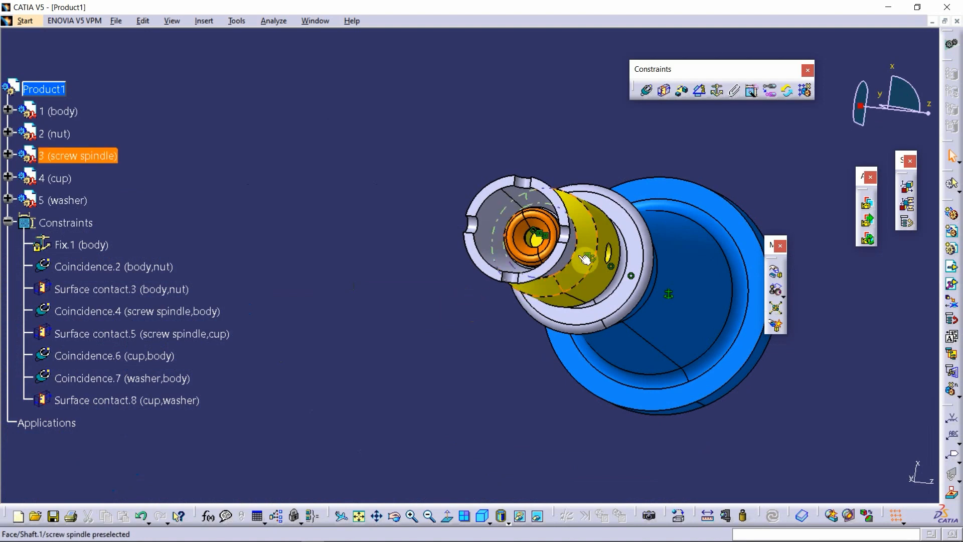
{"action": "middle_click_drag", "start_coordinate": [453, 308], "coordinate": [312, 245]}
{"action": "right_click", "coordinate": [46, 88]}
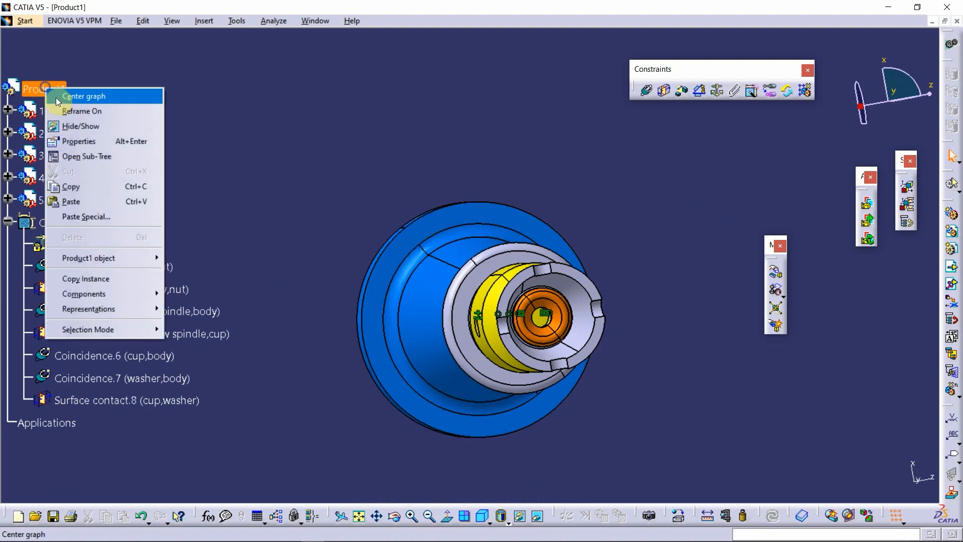
{"action": "mouse_move", "coordinate": [101, 293]}
{"action": "left_click", "coordinate": [224, 352]}
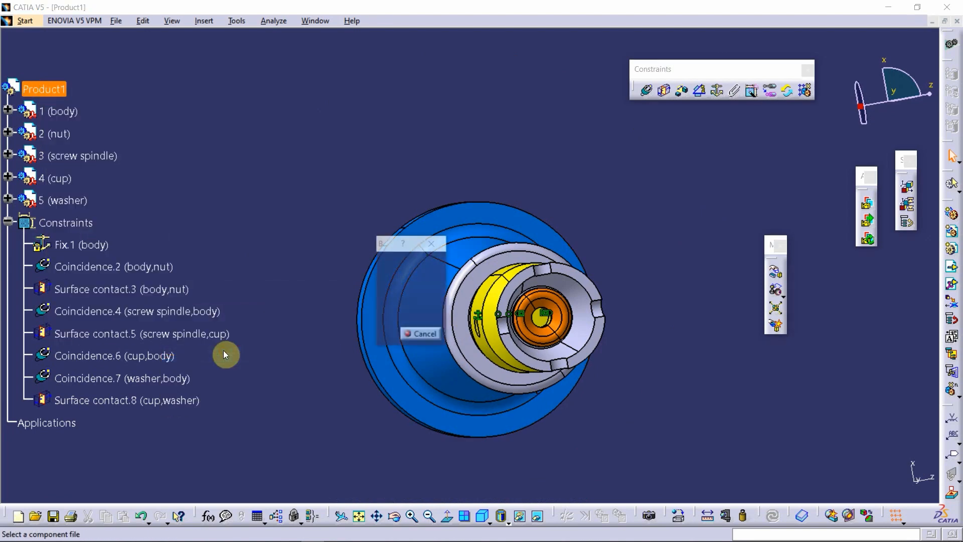
{"action": "double_click", "coordinate": [478, 223]}
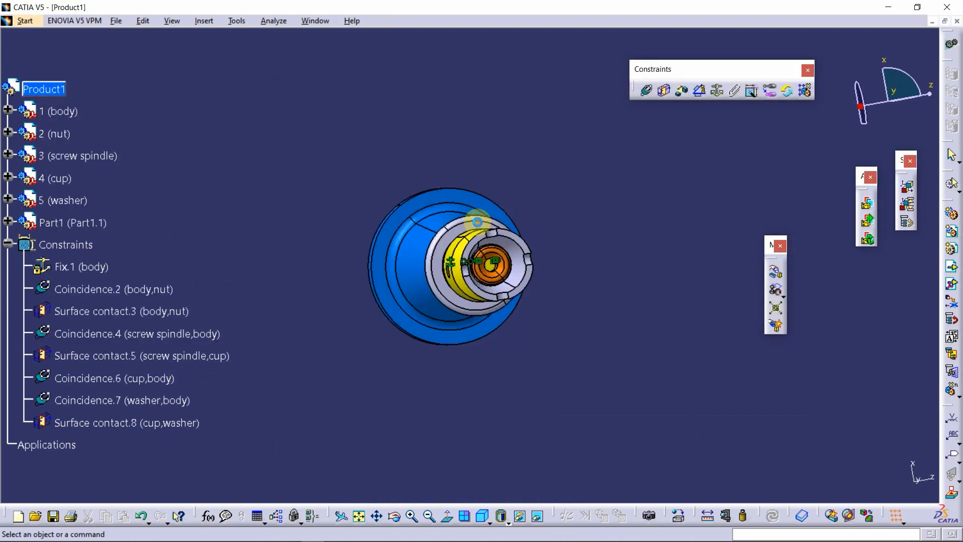
Set the inserted screw's instance name to "screw" and its part number to 6
{"action": "middle_click_drag", "start_coordinate": [228, 246], "coordinate": [592, 251]}
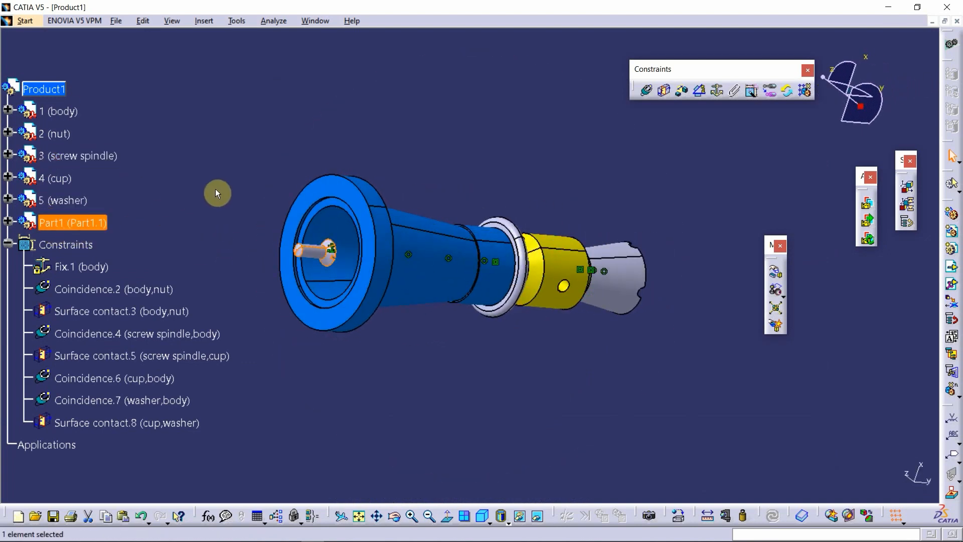
{"action": "right_click", "coordinate": [92, 224]}
{"action": "left_click", "coordinate": [119, 280]}
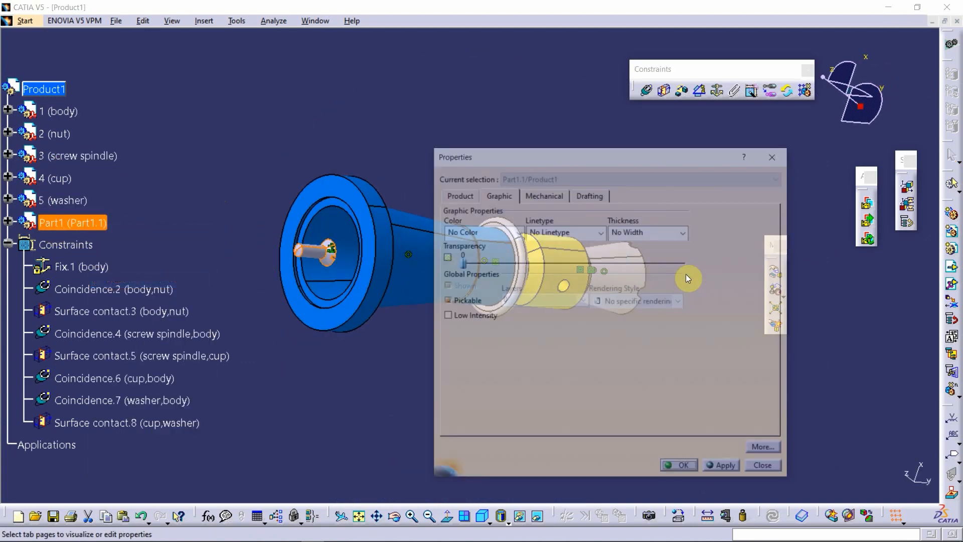
{"action": "left_click", "coordinate": [448, 196]}
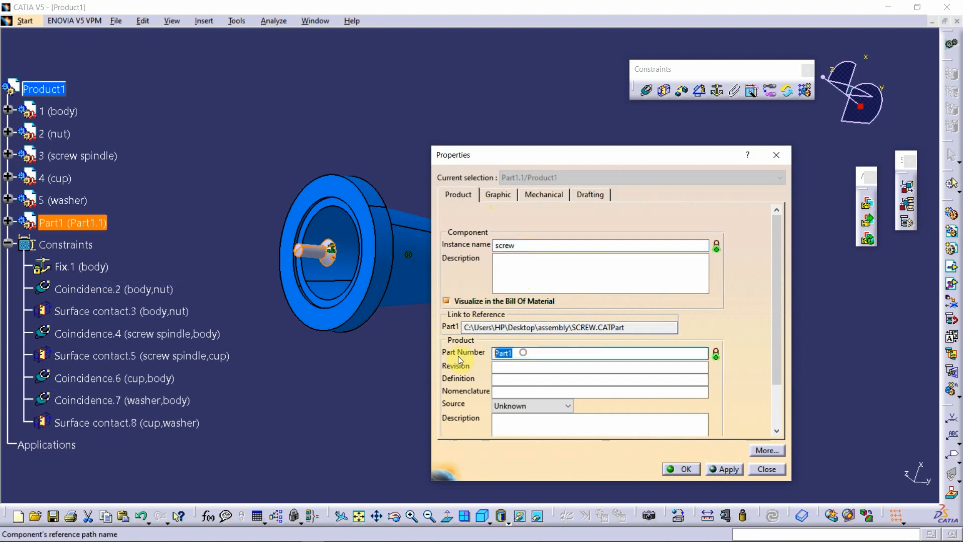
{"action": "type", "text": "6"}
{"action": "key", "text": "Return"}
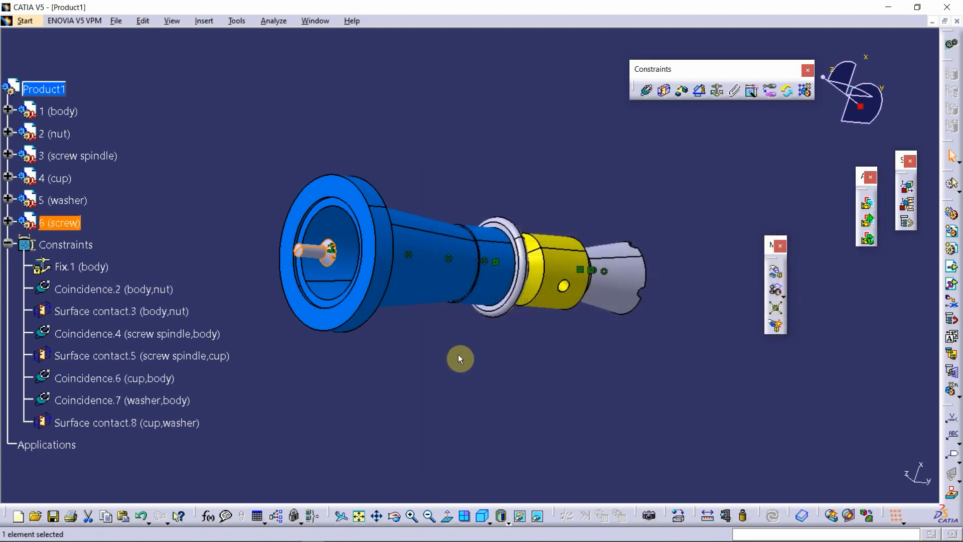
Move the screw along the Y axis through the assembly until it sits outside the cup's open end
{"action": "left_click", "coordinate": [775, 271]}
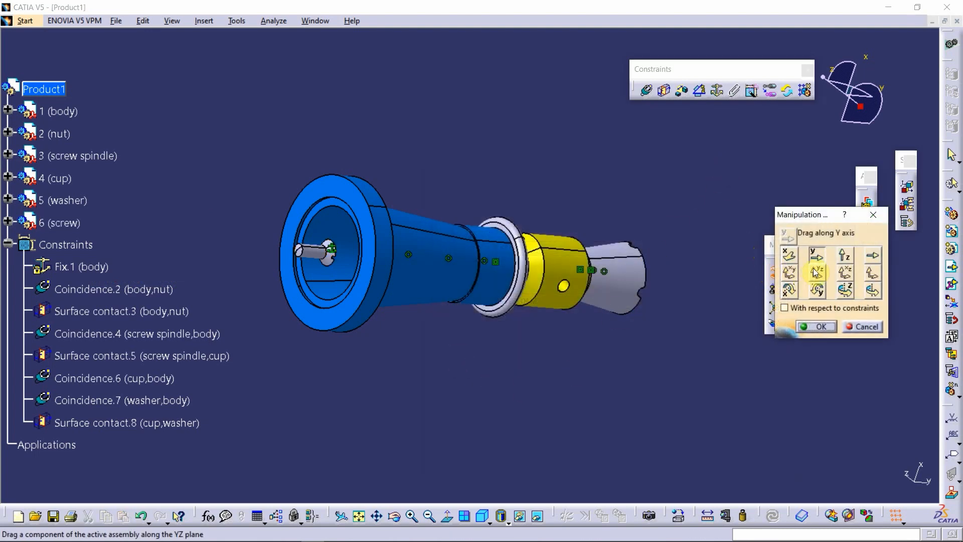
{"action": "left_click_drag", "start_coordinate": [323, 254], "coordinate": [417, 270]}
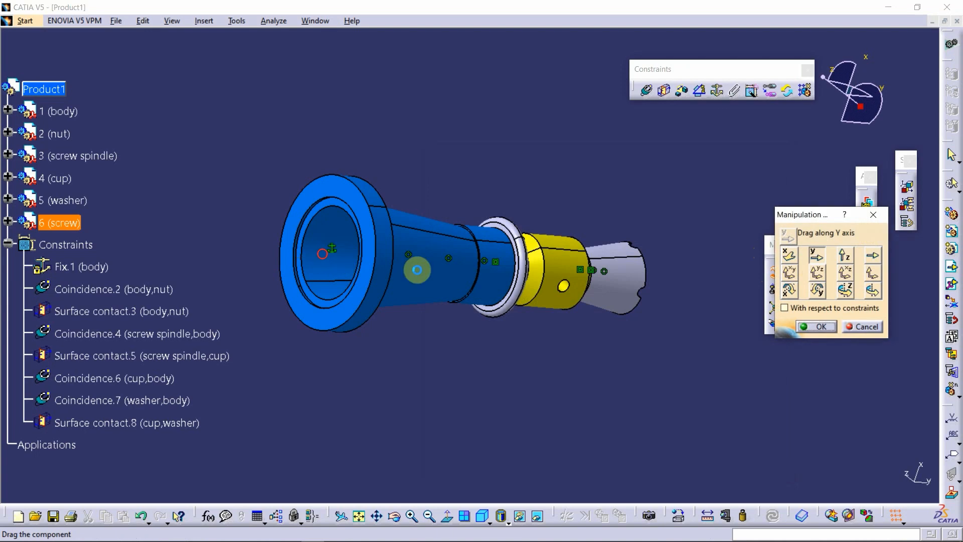
{"action": "left_click", "coordinate": [811, 322]}
Add a coincidence constraint between the screw's axis and the body's axis
{"action": "middle_click_drag", "start_coordinate": [479, 197], "coordinate": [386, 387]}
{"action": "mouse_move", "coordinate": [655, 187]}
{"action": "middle_mouse_down"}
{"action": "mouse_move", "coordinate": [467, 245]}
{"action": "mouse_move", "coordinate": [473, 299]}
{"action": "mouse_move", "coordinate": [622, 230]}
{"action": "mouse_move", "coordinate": [662, 173]}
{"action": "middle_mouse_up"}
{"action": "middle_click_drag", "start_coordinate": [675, 174], "coordinate": [445, 218]}
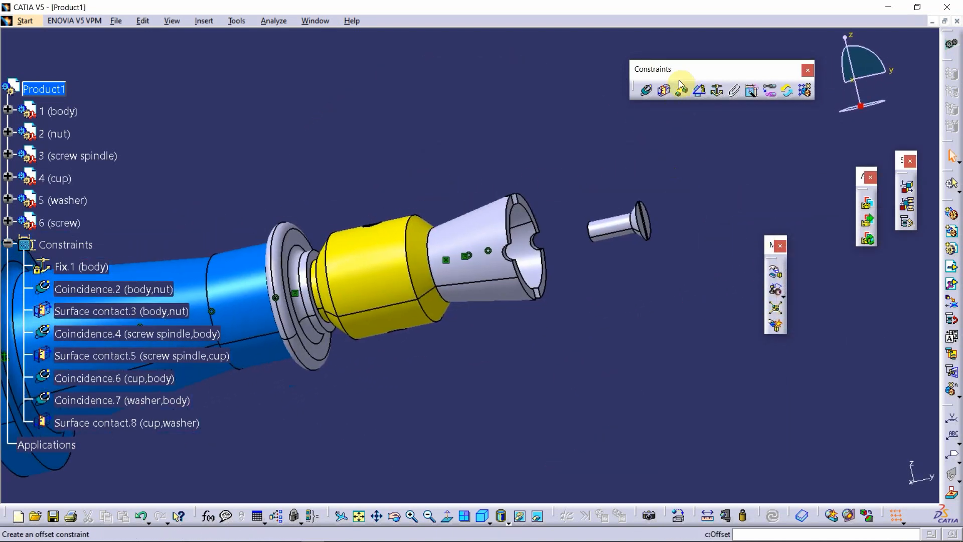
{"action": "left_click", "coordinate": [648, 92]}
{"action": "left_click", "coordinate": [621, 225]}
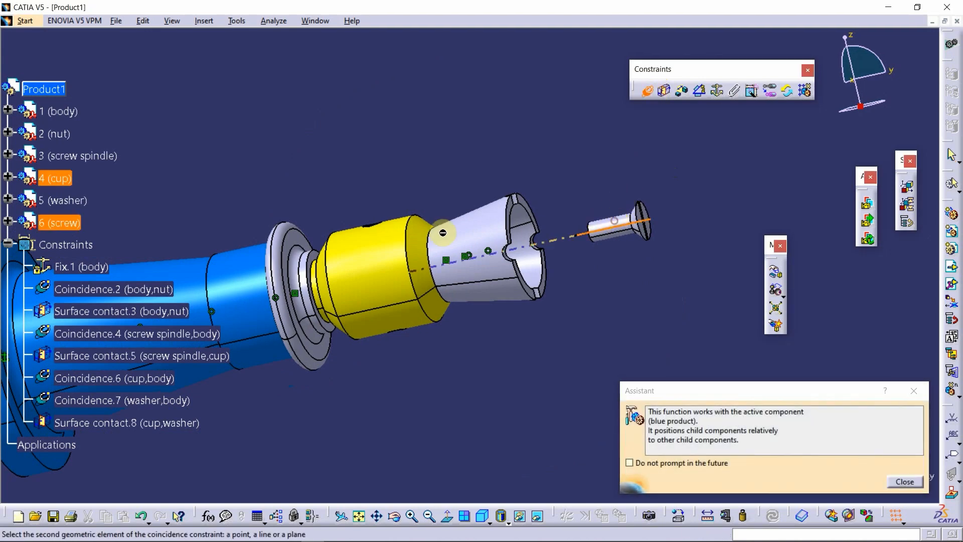
{"action": "middle_click_drag", "start_coordinate": [231, 249], "coordinate": [348, 218]}
{"action": "left_click", "coordinate": [239, 262]}
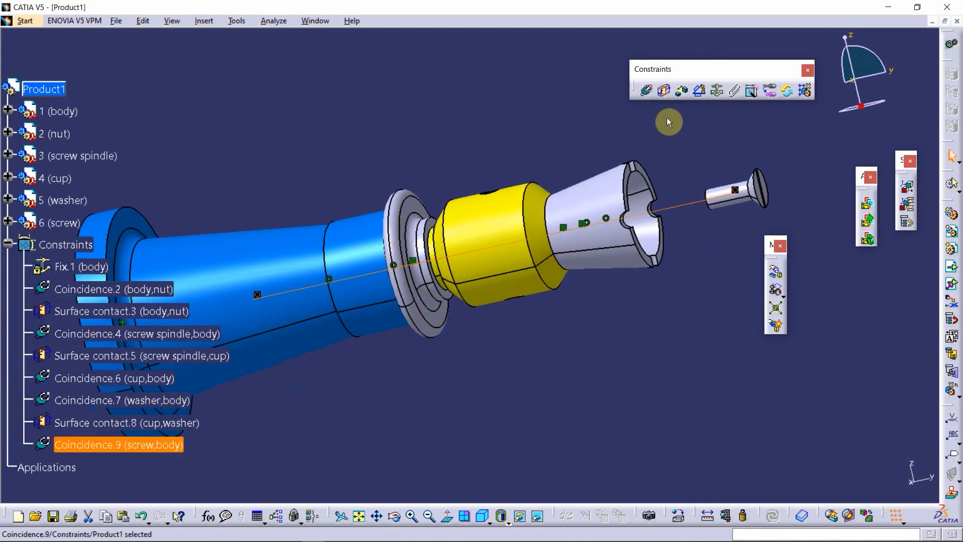
{"action": "left_click", "coordinate": [693, 123]}
Move the screw along the Y axis into the cup until its slotted head sits inside the washer
{"action": "middle_click_drag", "start_coordinate": [682, 153], "coordinate": [757, 216]}
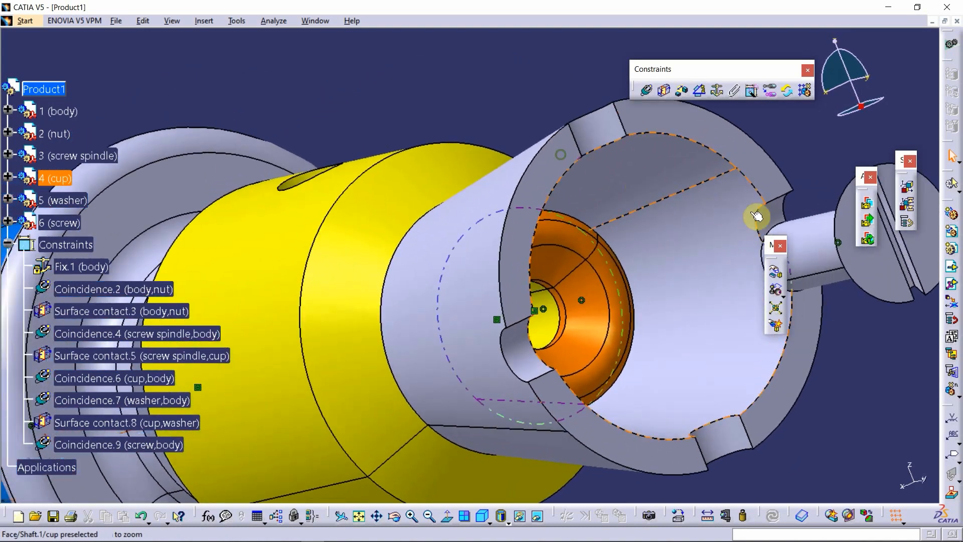
{"action": "left_click", "coordinate": [775, 275]}
{"action": "left_click", "coordinate": [817, 257]}
{"action": "middle_click_drag", "start_coordinate": [616, 246], "coordinate": [450, 221]}
{"action": "left_click_drag", "start_coordinate": [605, 216], "coordinate": [412, 257]}
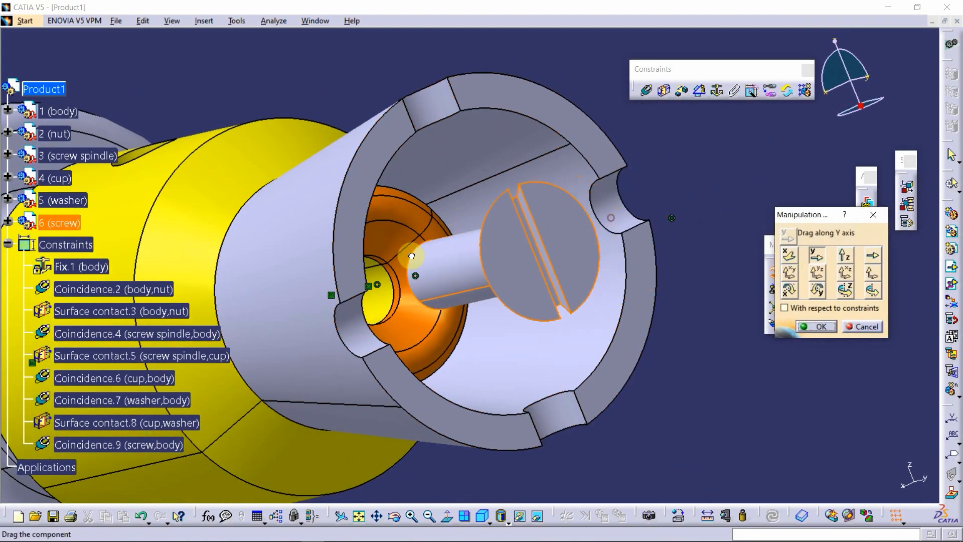
{"action": "middle_click_drag", "start_coordinate": [412, 257], "coordinate": [566, 290]}
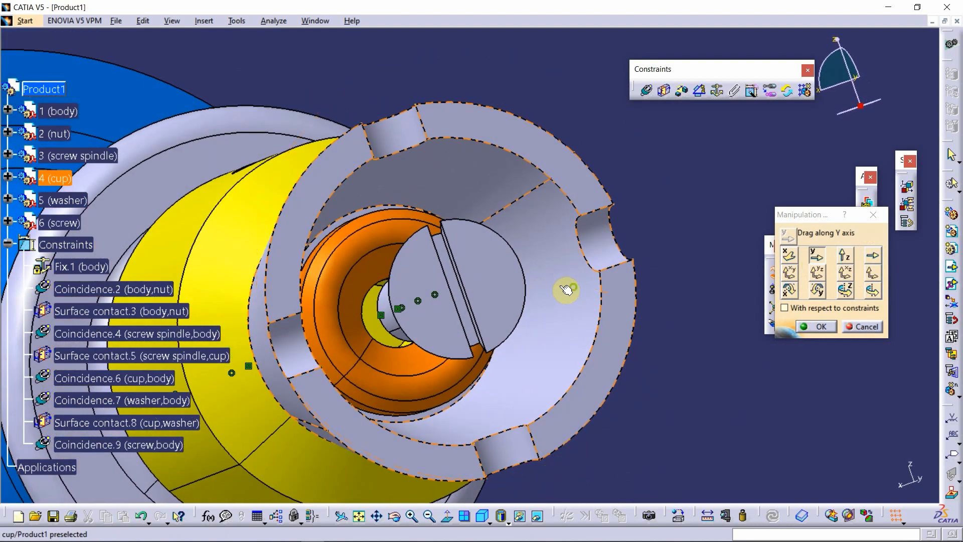
{"action": "left_click_drag", "start_coordinate": [502, 297], "coordinate": [450, 315]}
{"action": "left_click", "coordinate": [704, 309]}
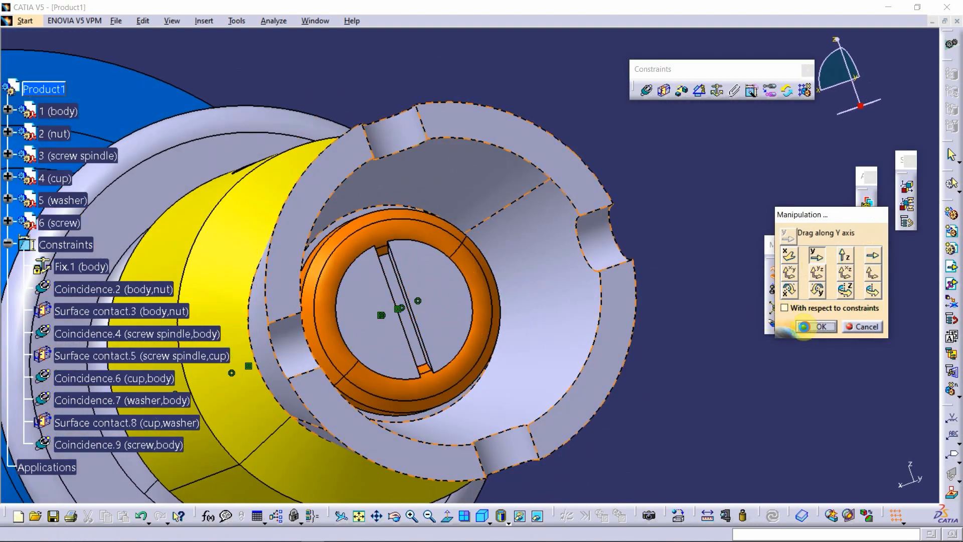
{"action": "left_click", "coordinate": [803, 327]}
Insert the existing TOMMY BAR part from the assembly folder into Product1 as a component
{"action": "middle_click_drag", "start_coordinate": [612, 306], "coordinate": [547, 184]}
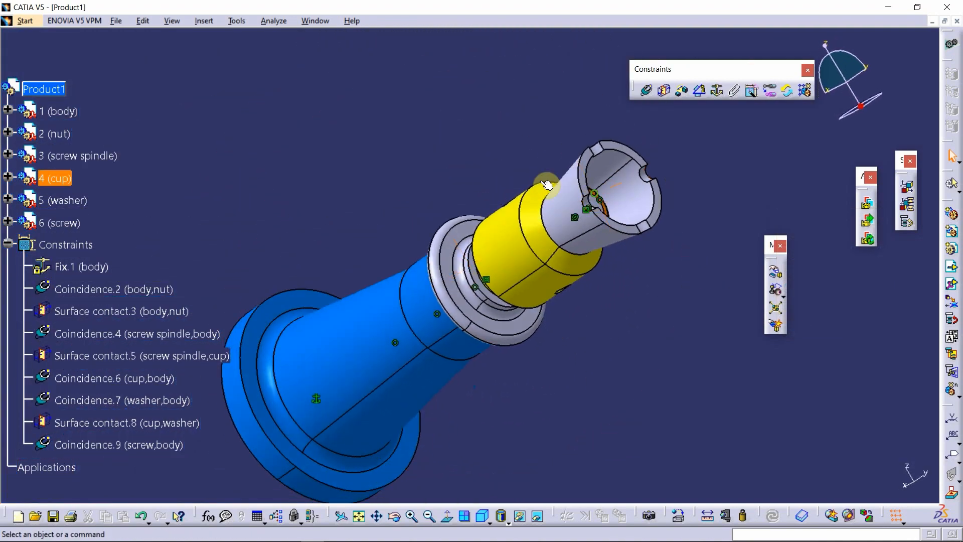
{"action": "right_click", "coordinate": [65, 113]}
{"action": "left_click", "coordinate": [57, 84]}
{"action": "right_click", "coordinate": [61, 92]}
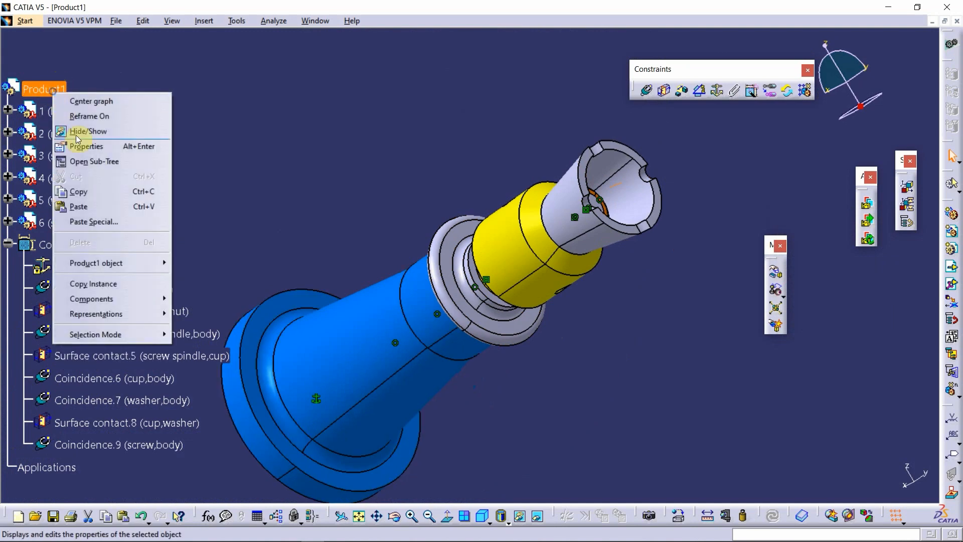
{"action": "mouse_move", "coordinate": [130, 301]}
{"action": "left_click", "coordinate": [238, 358]}
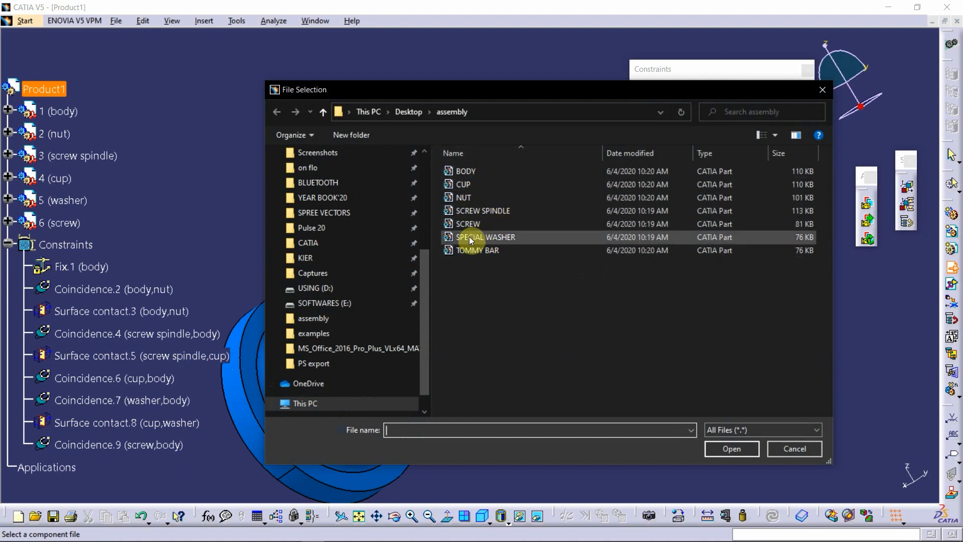
{"action": "left_click", "coordinate": [470, 251]}
{"action": "left_click", "coordinate": [731, 448]}
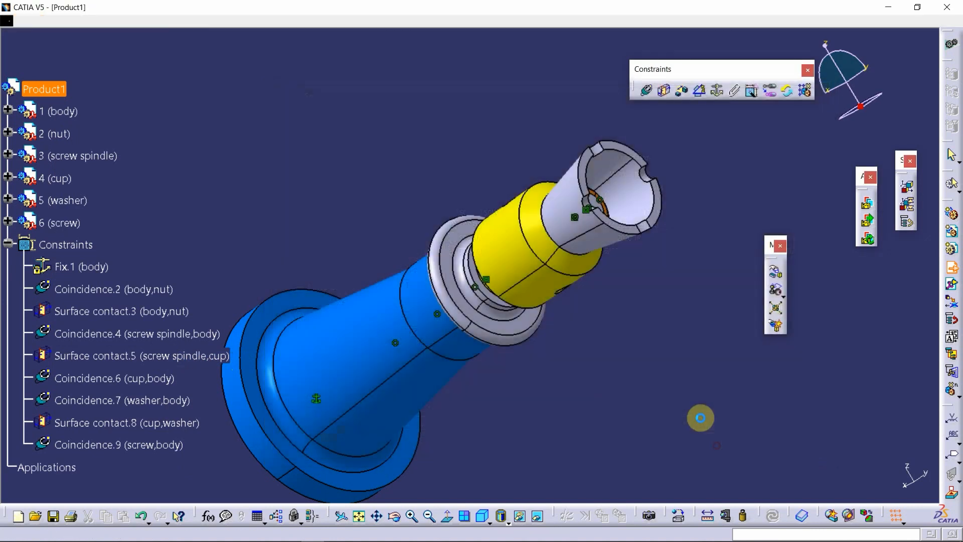
Set the inserted bar's instance name to "tommy bar" and its part number to 7
{"action": "middle_click_drag", "start_coordinate": [534, 370], "coordinate": [707, 228]}
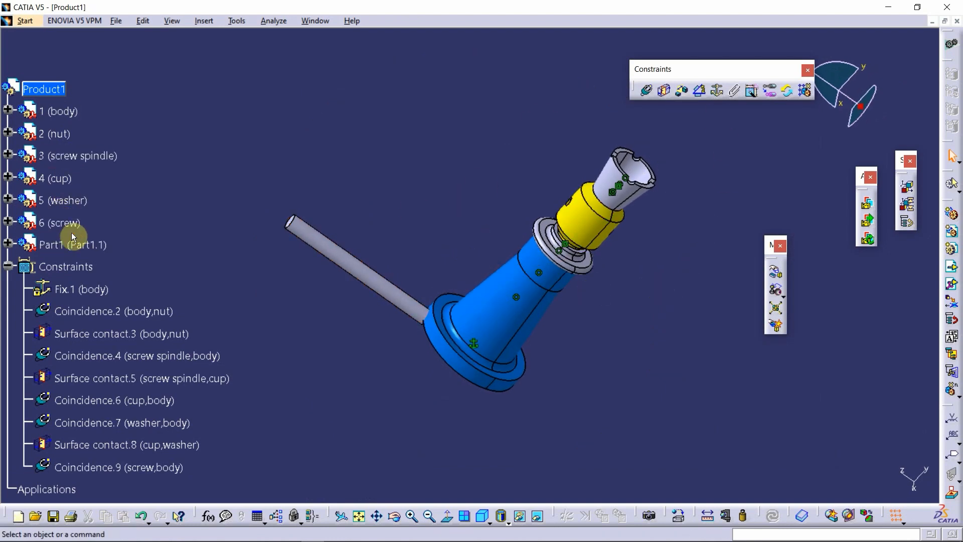
{"action": "right_click", "coordinate": [87, 245]}
{"action": "left_click", "coordinate": [150, 300]}
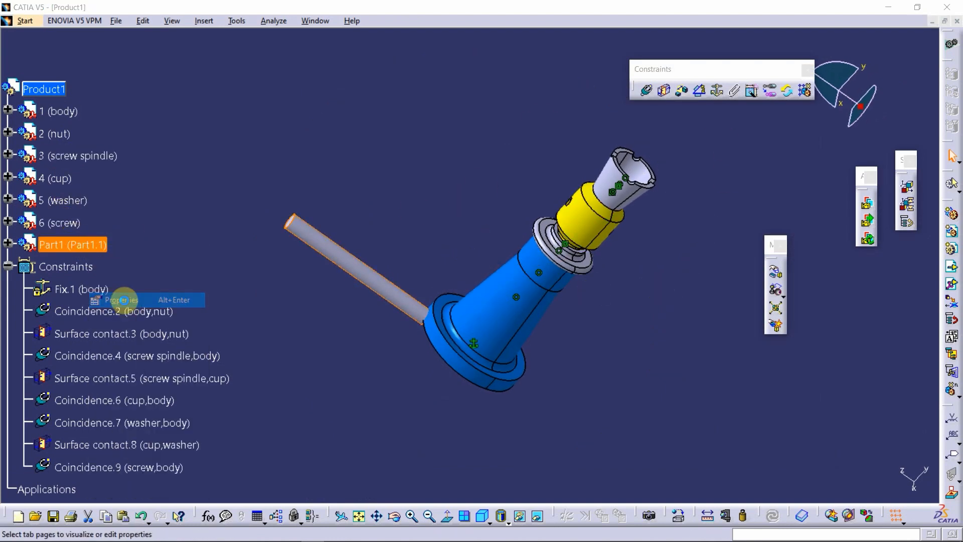
{"action": "double_click", "coordinate": [540, 250]}
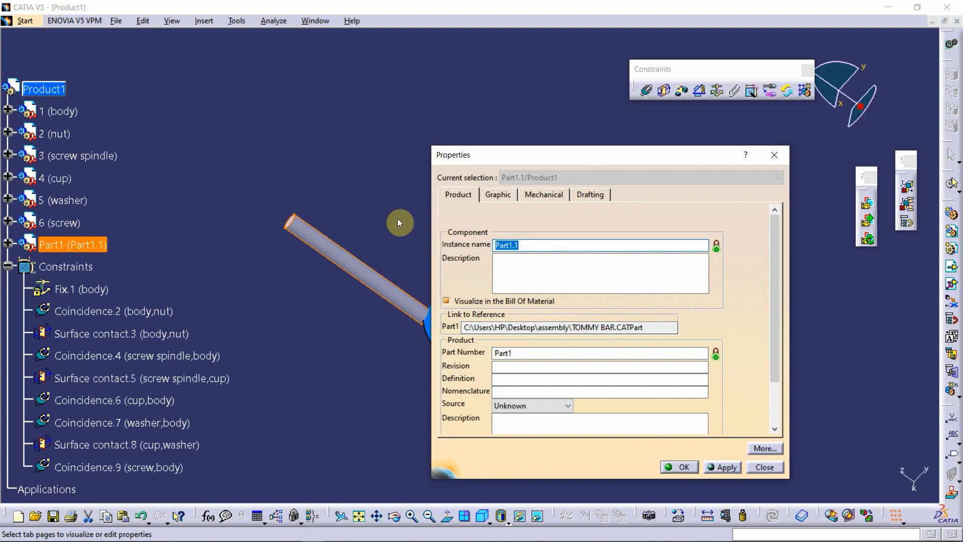
{"action": "type", "text": "r"}
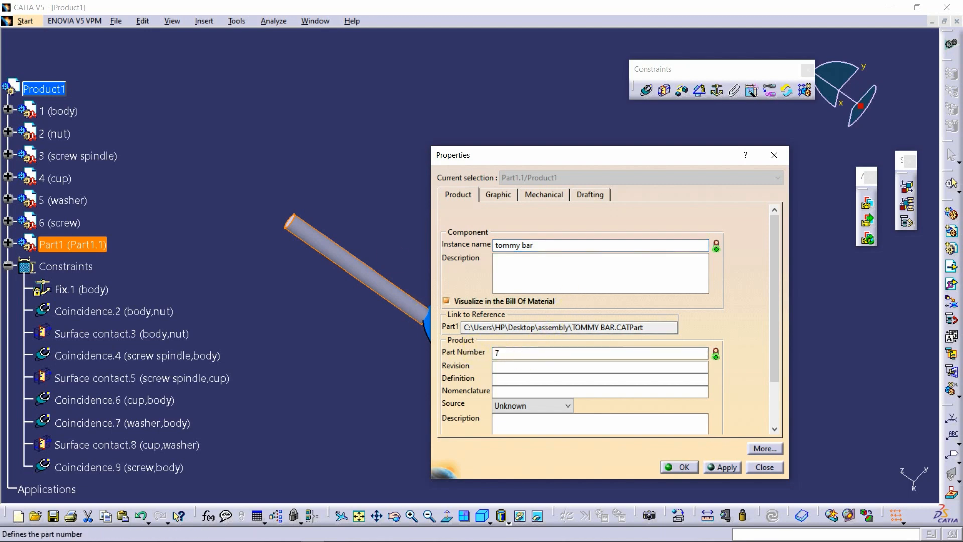
{"action": "left_click", "coordinate": [510, 348]}
{"action": "left_click", "coordinate": [678, 468]}
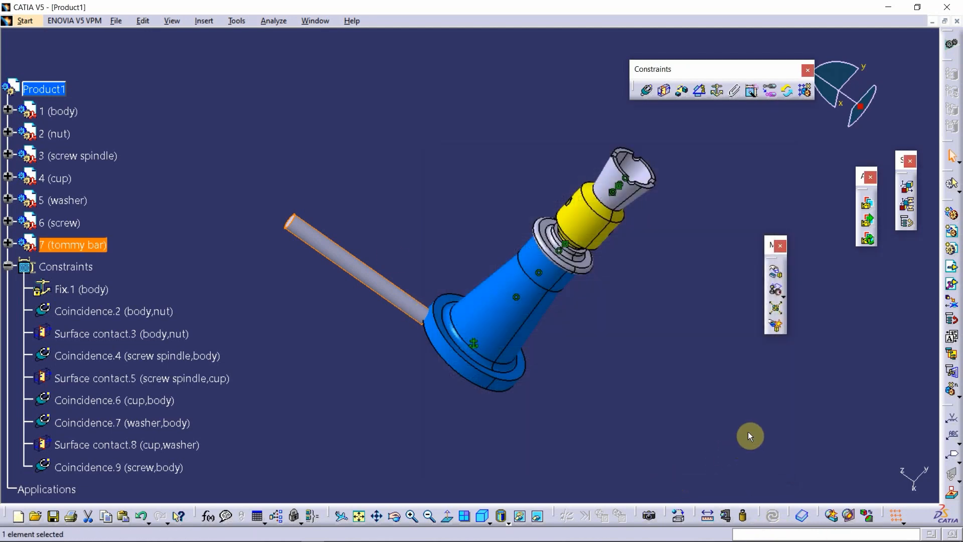
Add a coincidence constraint between the tommy bar's axis and the screw spindle's cross hole axis, and update the assembly
{"action": "left_click", "coordinate": [330, 216]}
{"action": "middle_click_drag", "start_coordinate": [431, 308], "coordinate": [613, 149]}
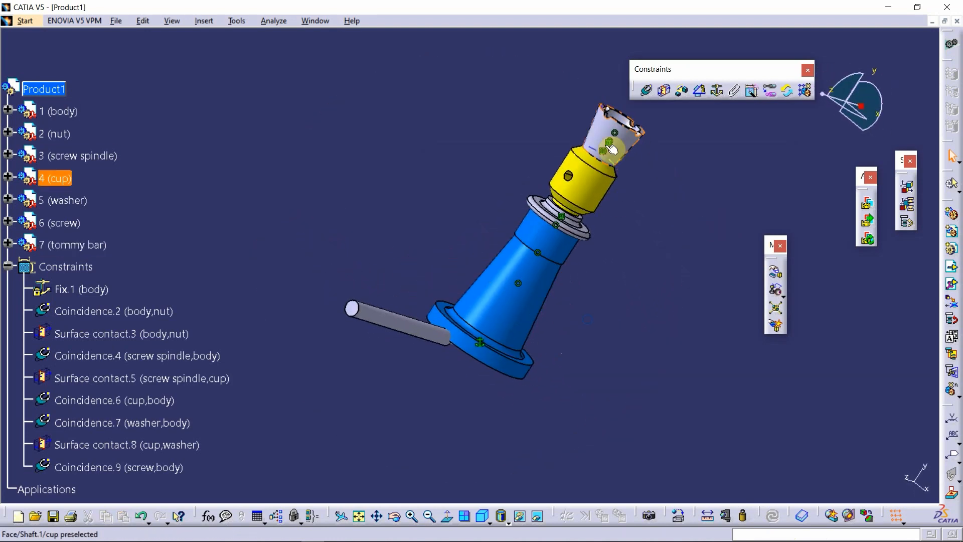
{"action": "left_click", "coordinate": [647, 91]}
{"action": "left_click", "coordinate": [411, 325]}
{"action": "middle_click_drag", "start_coordinate": [568, 191], "coordinate": [554, 108]}
{"action": "left_click", "coordinate": [518, 383]}
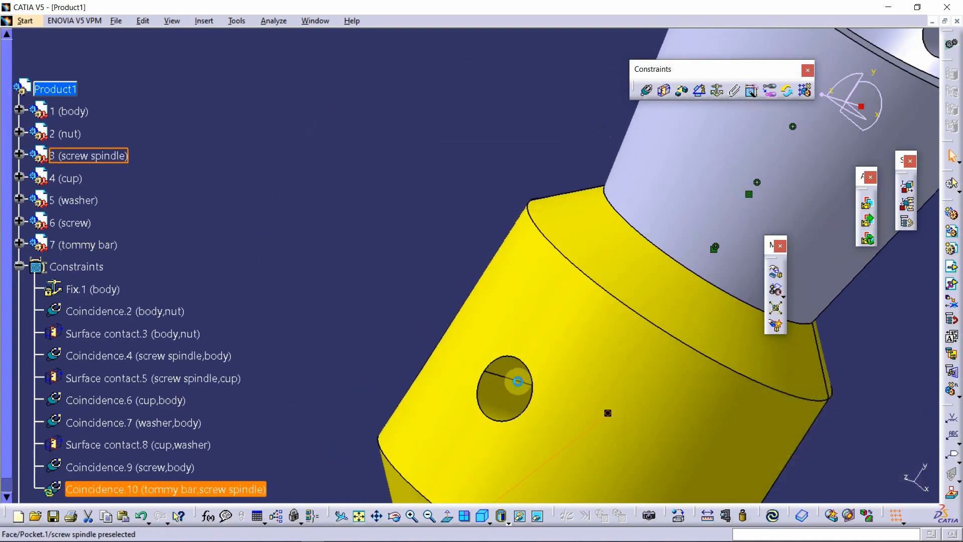
{"action": "middle_click_drag", "start_coordinate": [518, 382], "coordinate": [575, 345]}
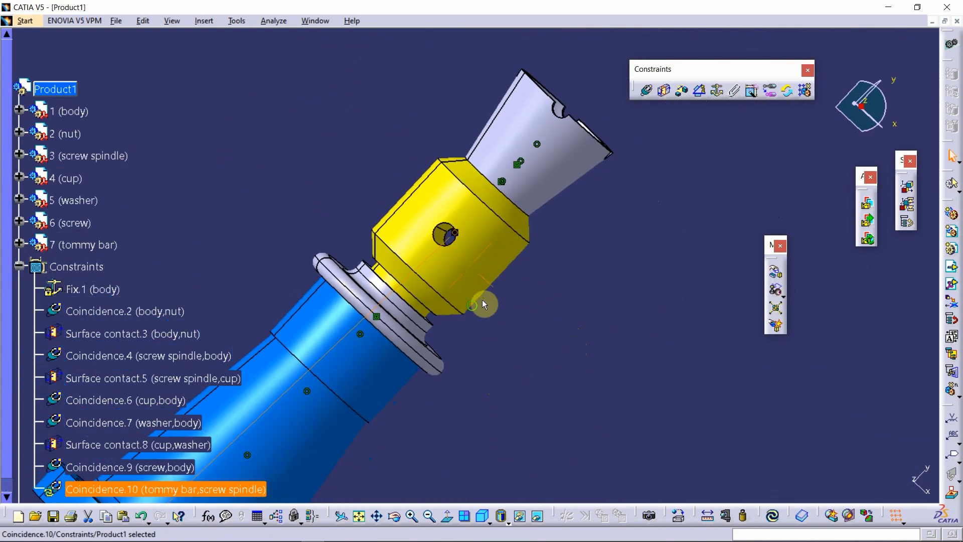
{"action": "middle_click_drag", "start_coordinate": [483, 303], "coordinate": [687, 480]}
{"action": "left_click", "coordinate": [772, 516]}
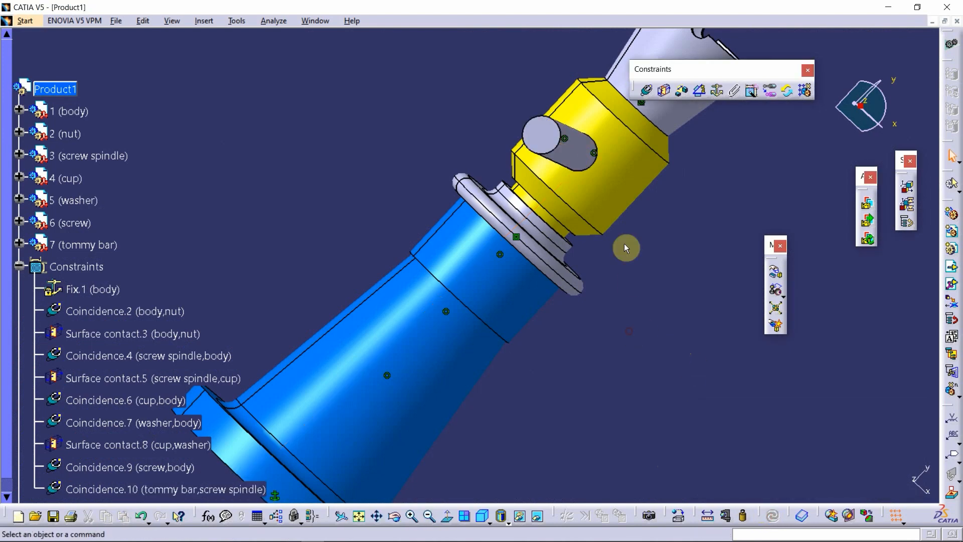
Move the tommy bar along the Z axis until its thick section reaches the spindle head
{"action": "middle_click_drag", "start_coordinate": [623, 243], "coordinate": [501, 246]}
{"action": "left_click", "coordinate": [769, 278]}
{"action": "left_click", "coordinate": [844, 255]}
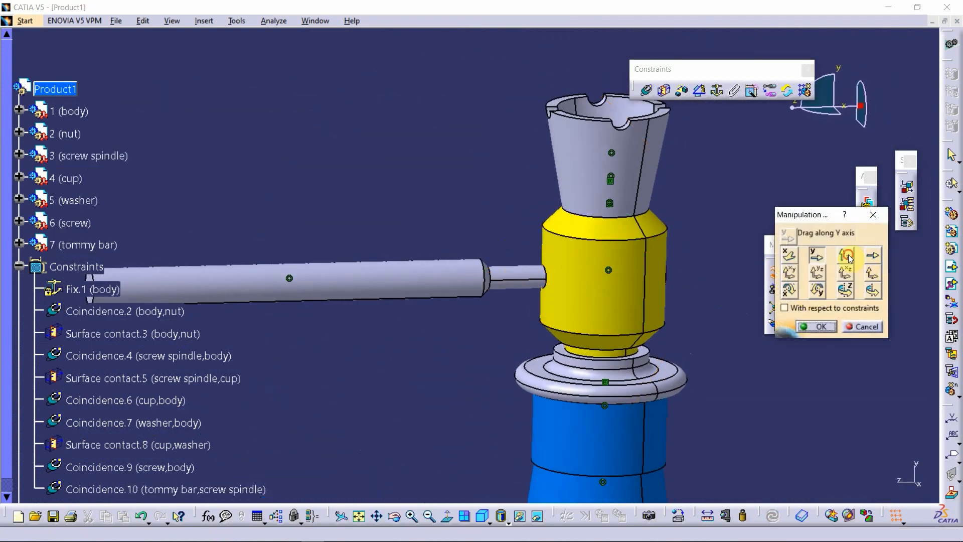
{"action": "left_click_drag", "start_coordinate": [374, 283], "coordinate": [476, 284]}
{"action": "left_click", "coordinate": [829, 331]}
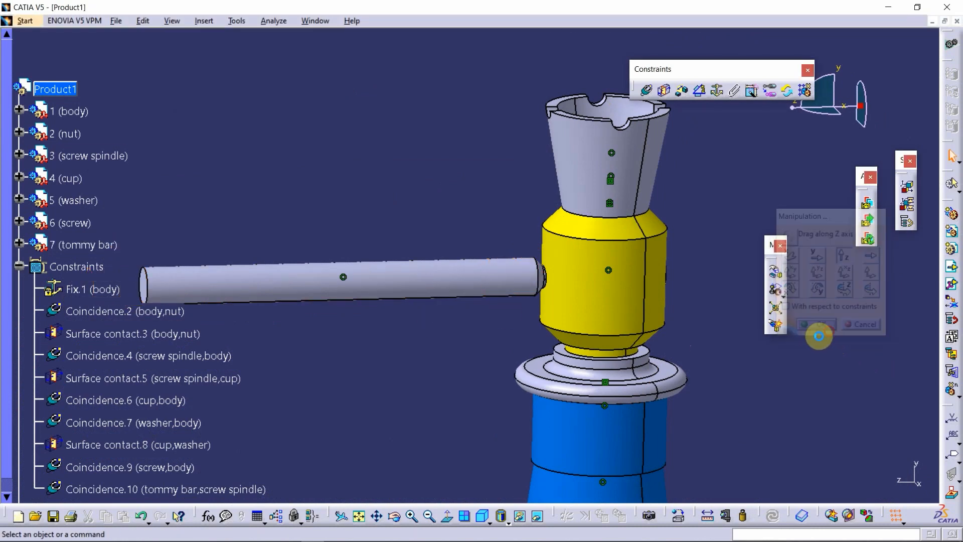
Collapse the Constraints group in the tree and hide all constraint symbols in the assembly
{"action": "middle_click_drag", "start_coordinate": [351, 383], "coordinate": [480, 402]}
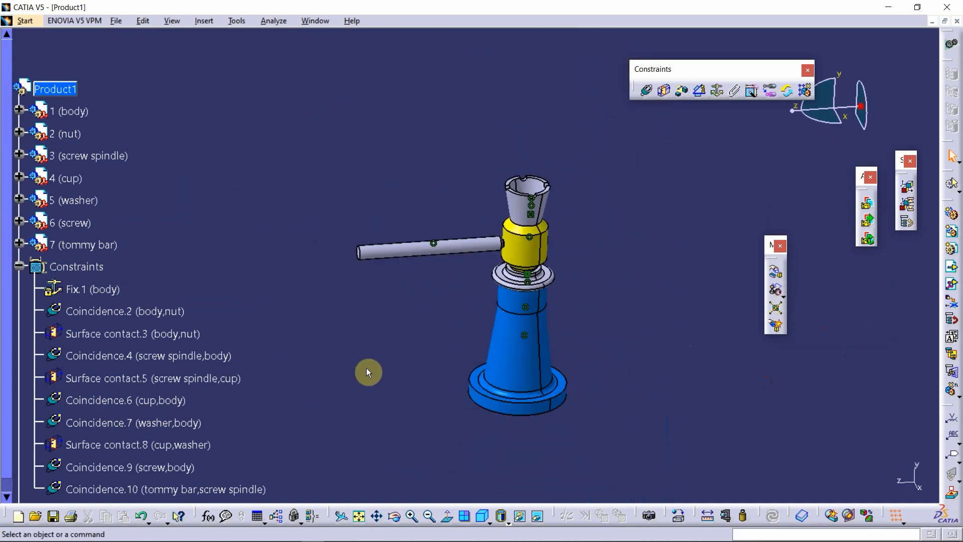
{"action": "scroll", "coordinate": [483, 378], "scroll_direction": "up", "scroll_amount": 1}
{"action": "scroll", "coordinate": [478, 378], "scroll_direction": "down", "scroll_amount": 2}
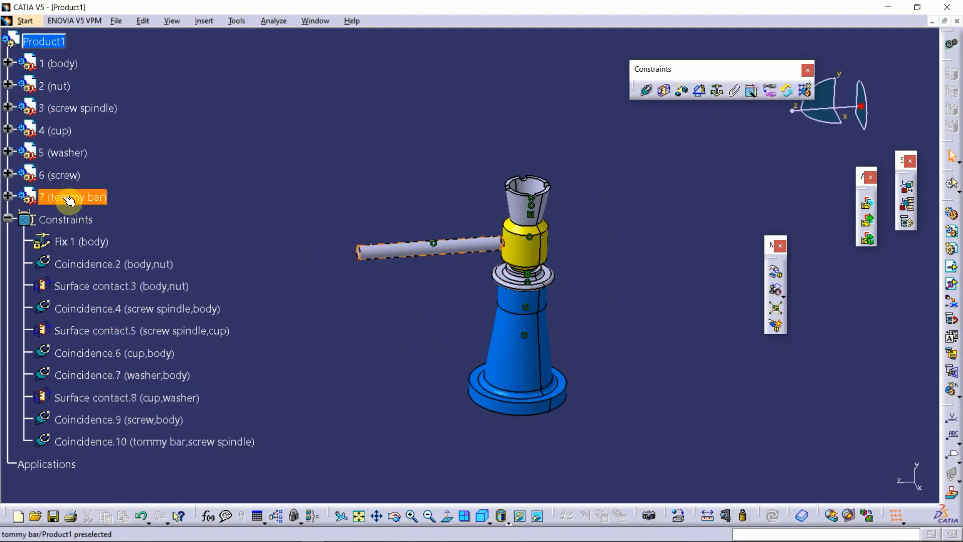
{"action": "left_click", "coordinate": [8, 219]}
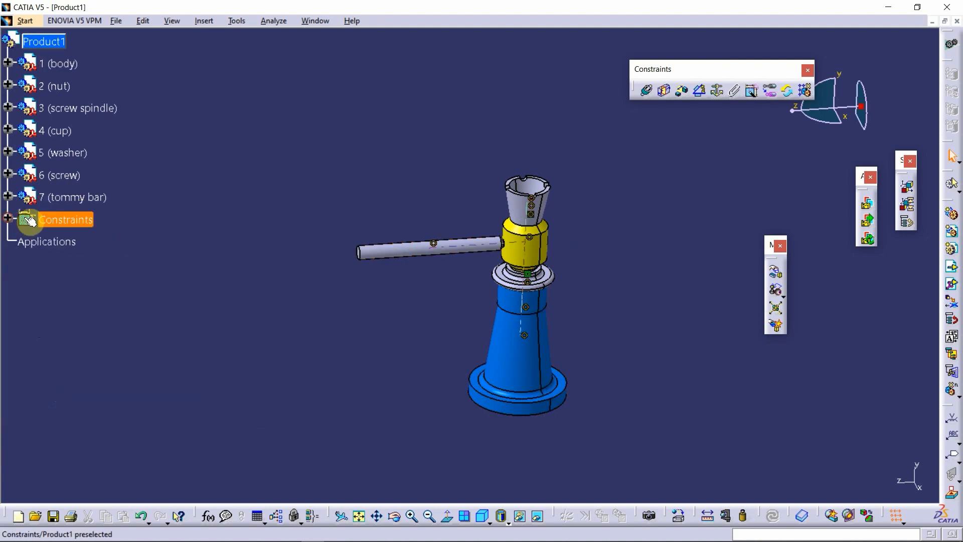
{"action": "right_click", "coordinate": [34, 219]}
{"action": "left_click", "coordinate": [65, 259]}
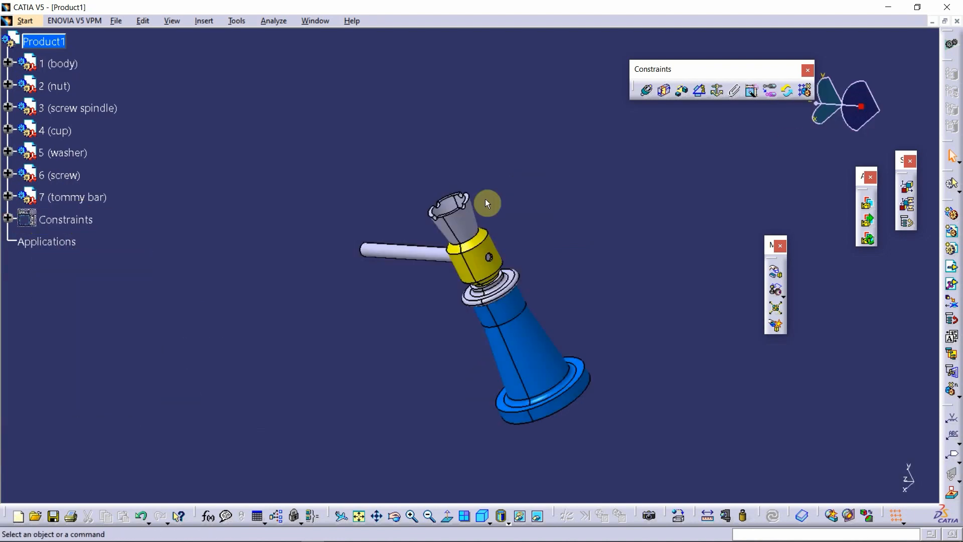
{"action": "middle_click_drag", "start_coordinate": [413, 237], "coordinate": [522, 316]}
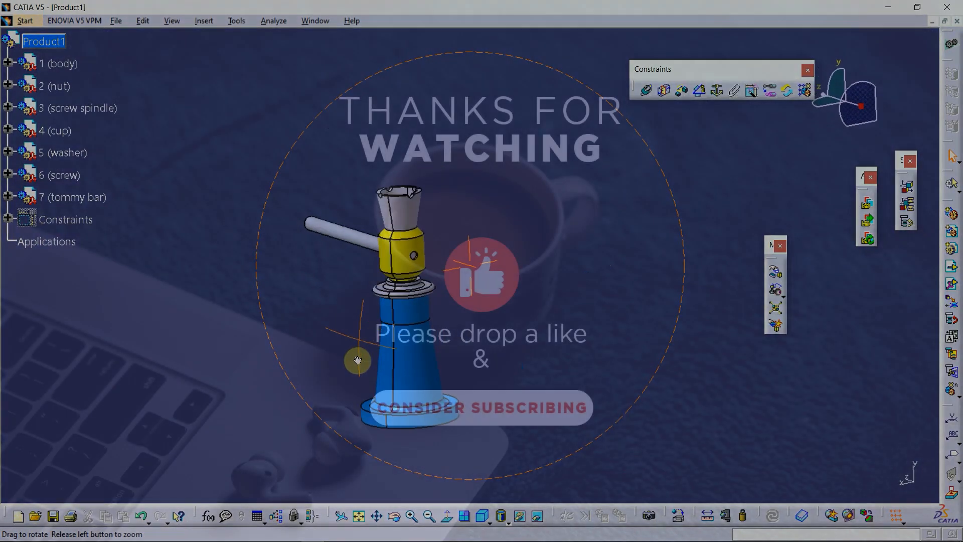